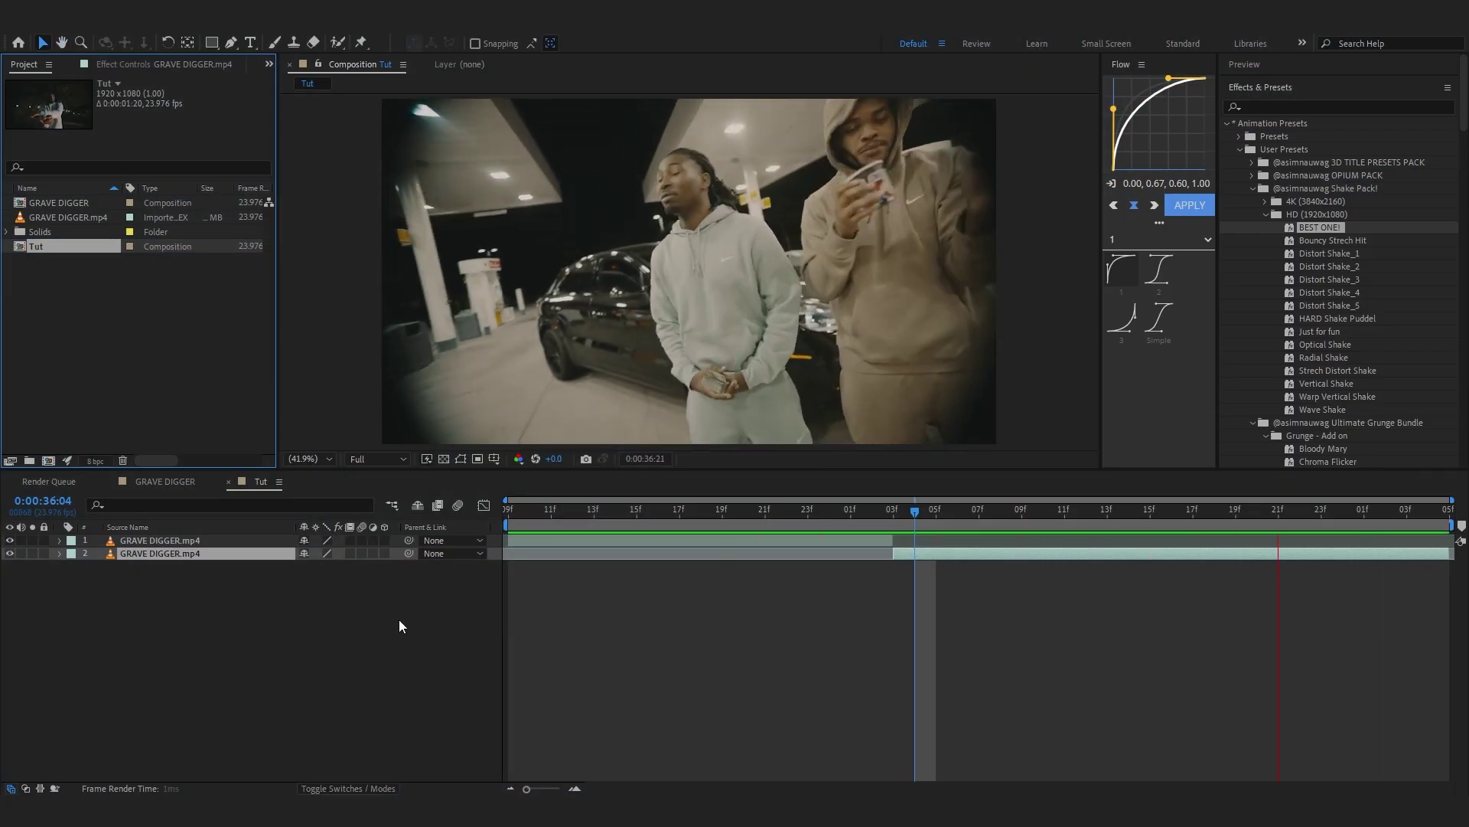
# - Duplicate the first GRAVE DIGGER.mp4 clip, freeze the copy on the frame at 0:00:36:02, and preview it
pyautogui.click(400, 620)
pyautogui.moveTo(936, 512); pyautogui.dragTo(871, 525)
pyautogui.click(516, 539)
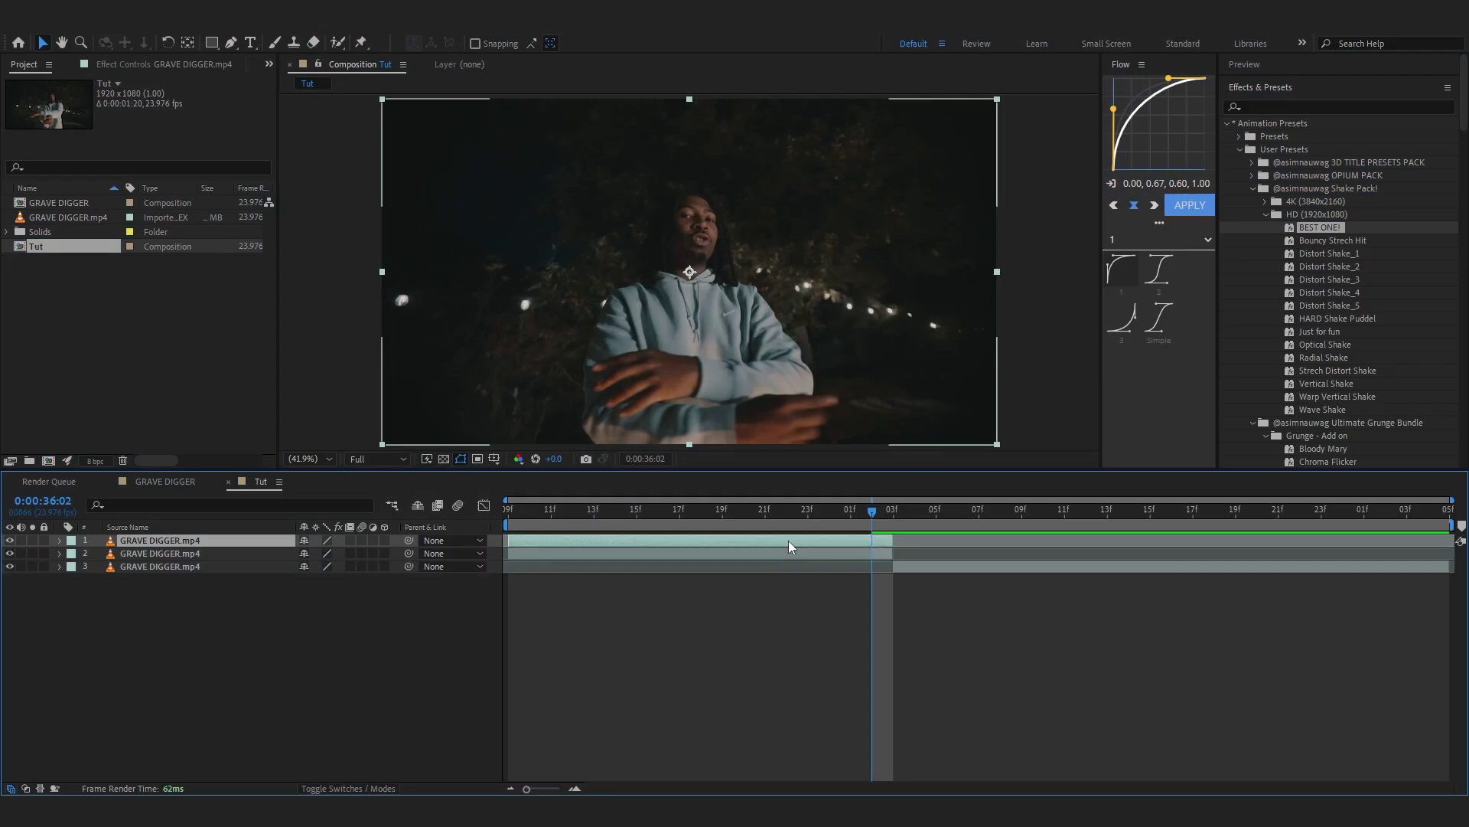
pyautogui.rightClick(871, 538)
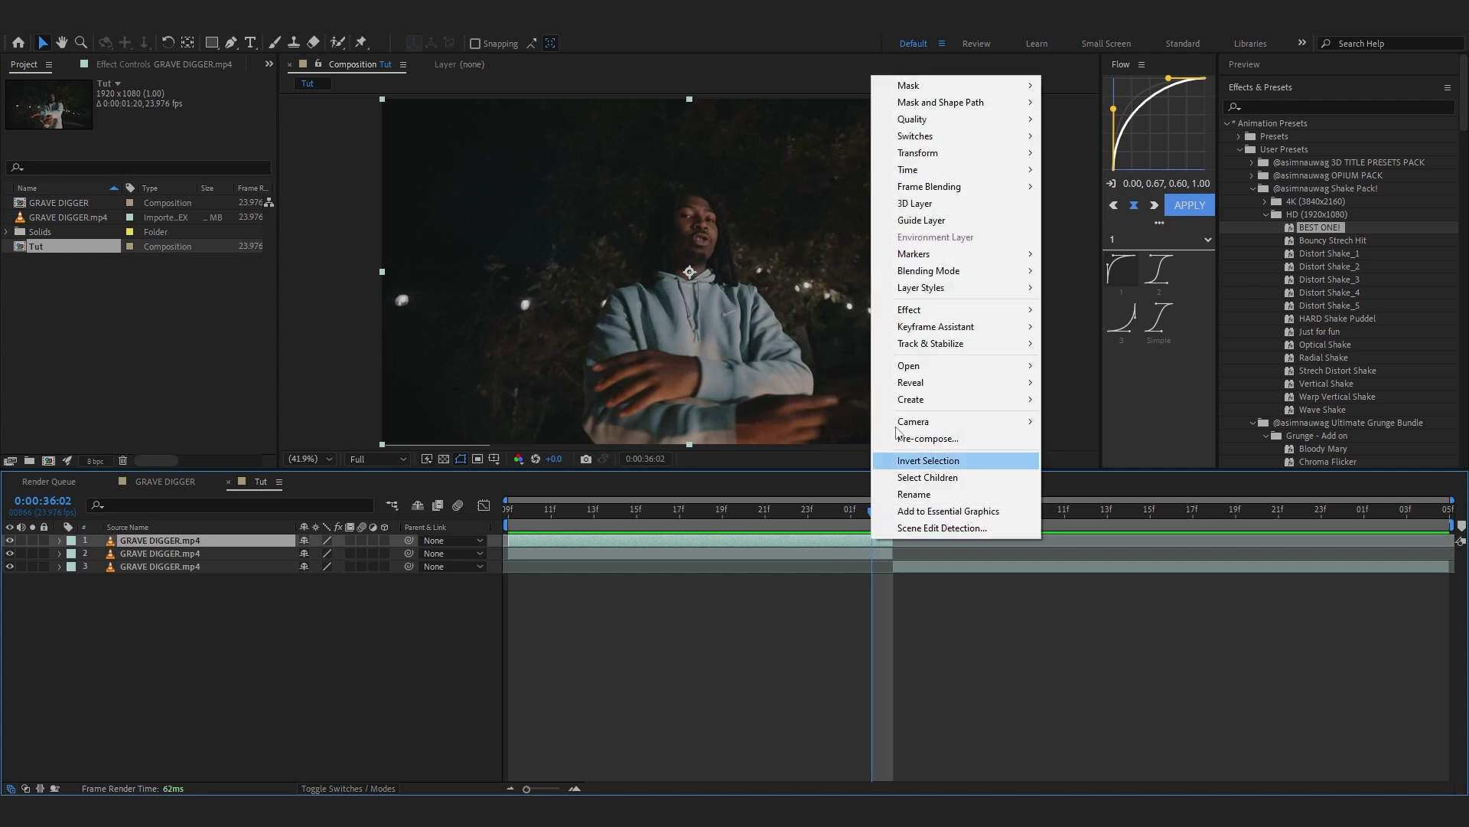
pyautogui.moveTo(912, 179)
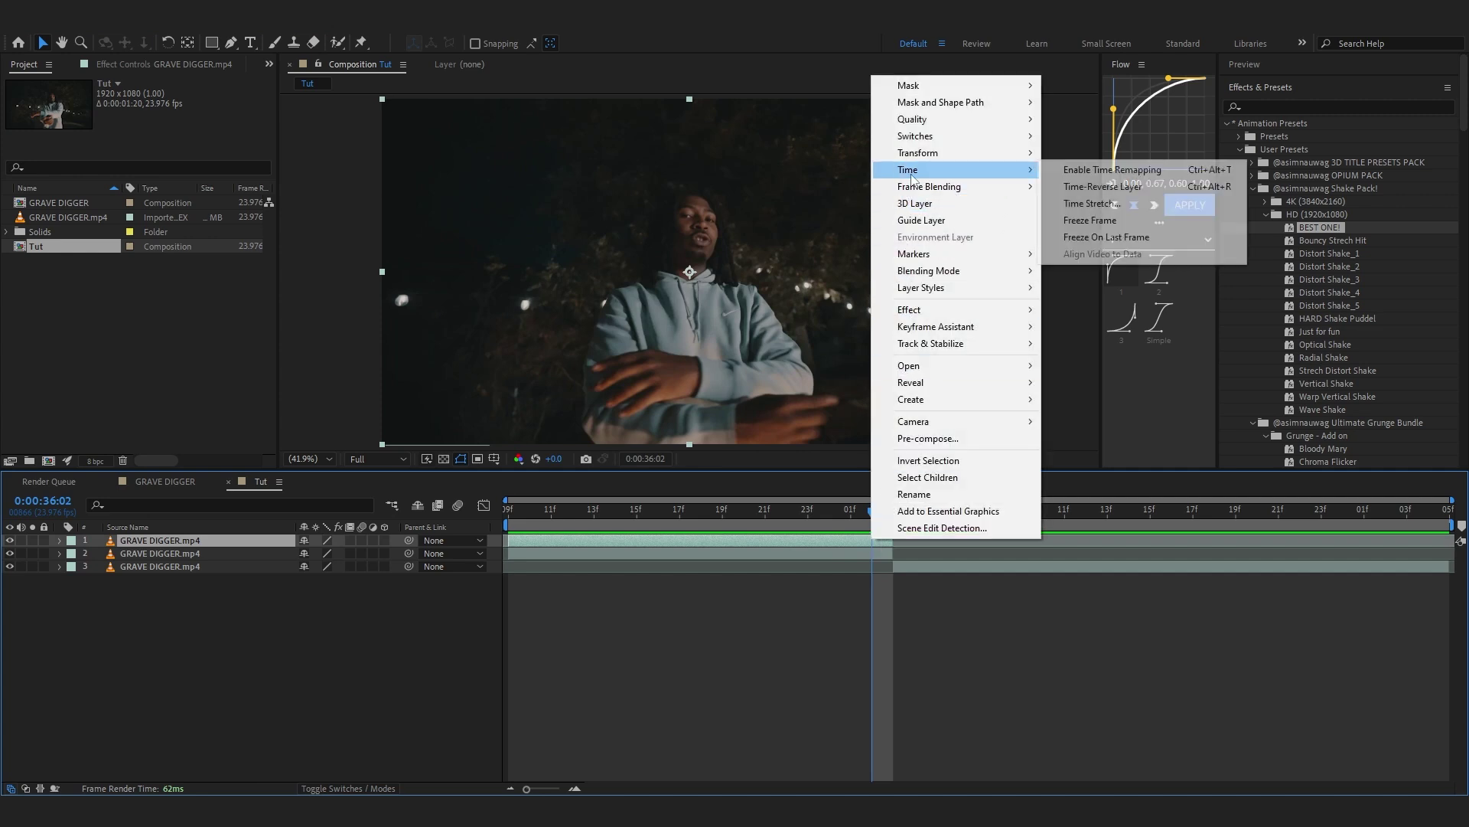
pyautogui.click(1081, 220)
pyautogui.press('space')
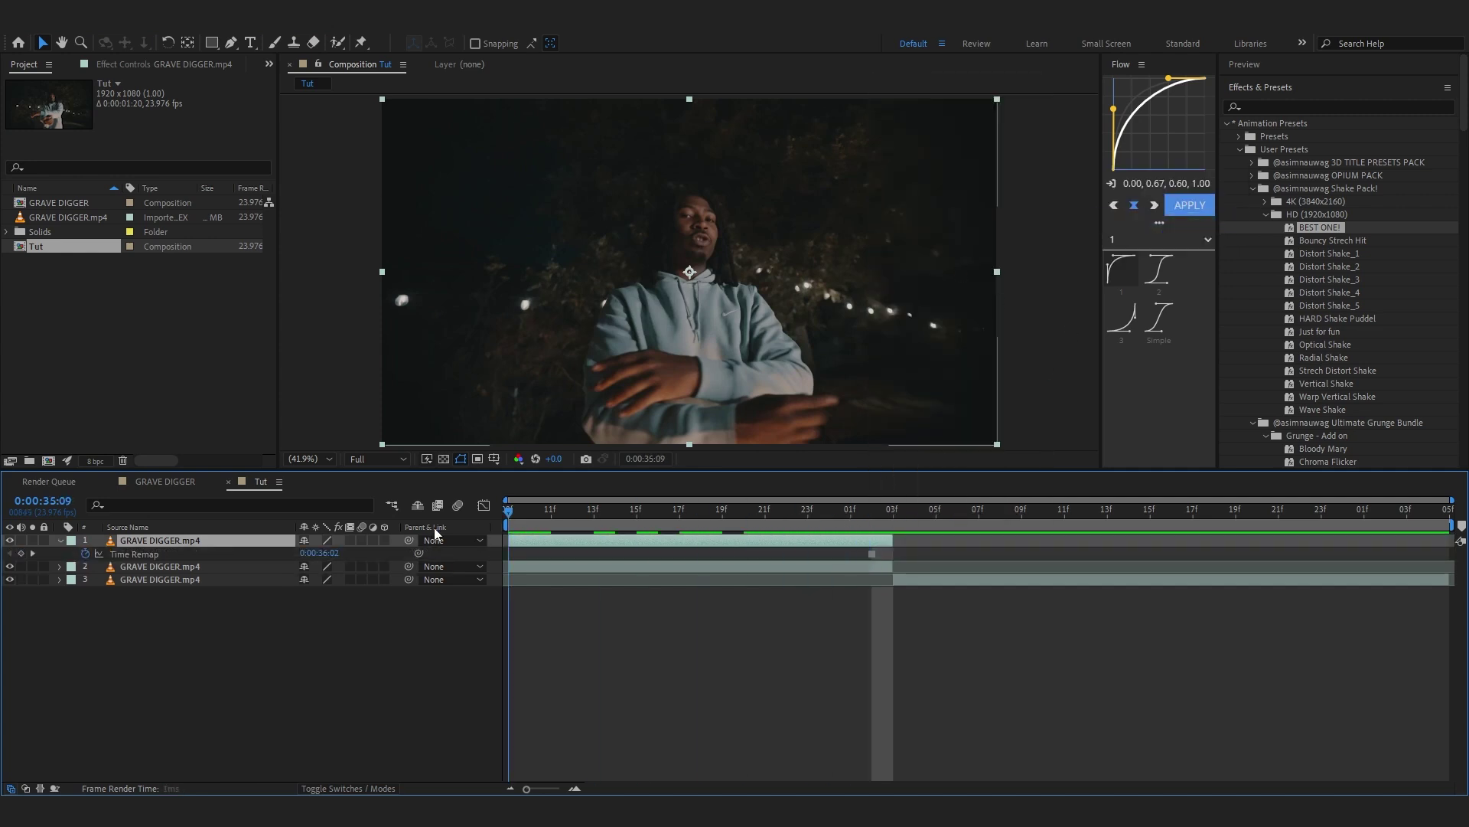
pyautogui.press('space')
pyautogui.press('space')
pyautogui.press('space')
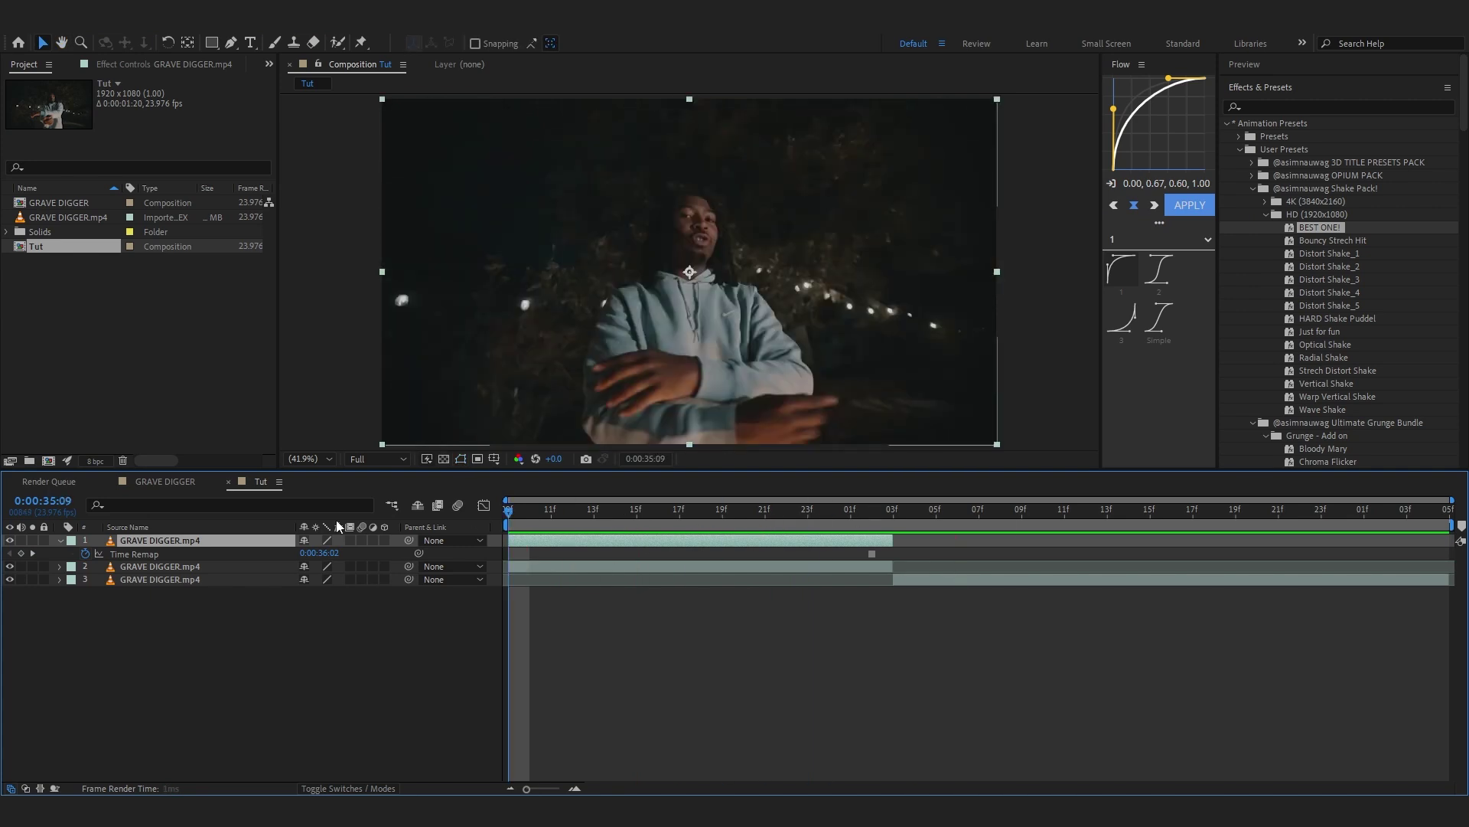
pyautogui.press('space')
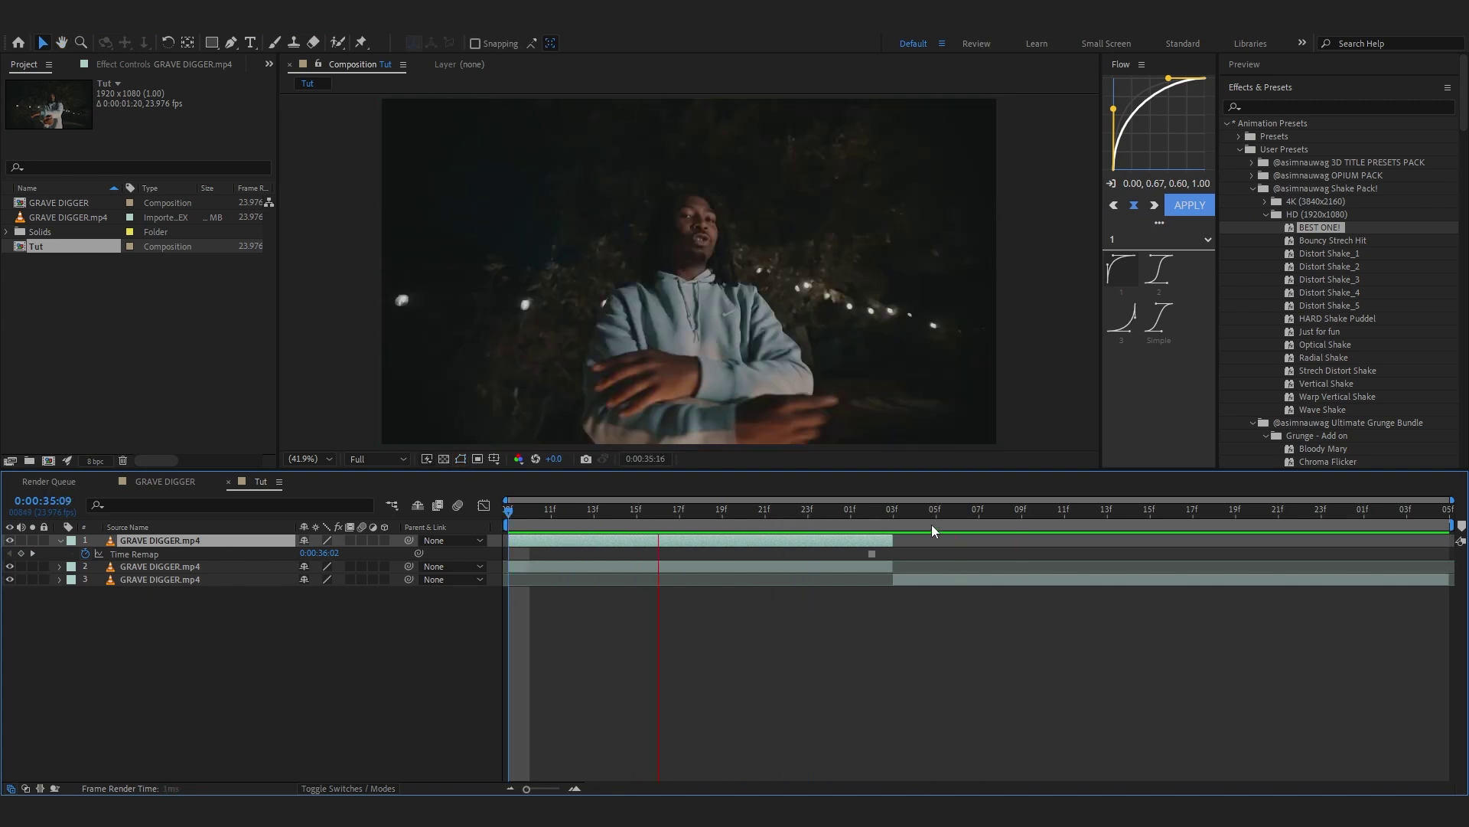
pyautogui.press('space')
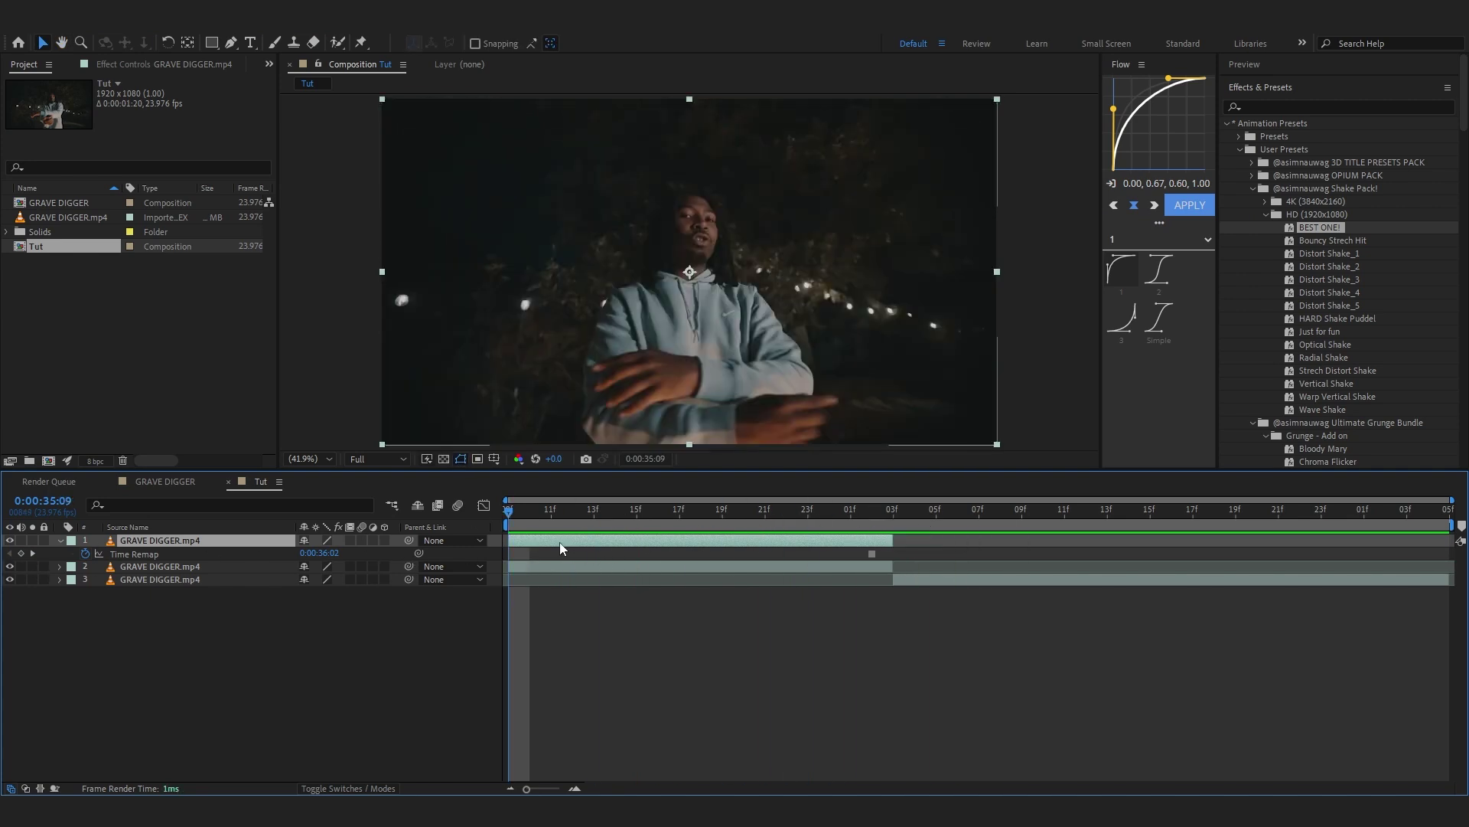
# - Move the frozen clip to start at 0:00:36:03, over the second clip, and collapse its layer properties
pyautogui.moveTo(558, 542); pyautogui.dragTo(938, 530)
pyautogui.click(787, 534)
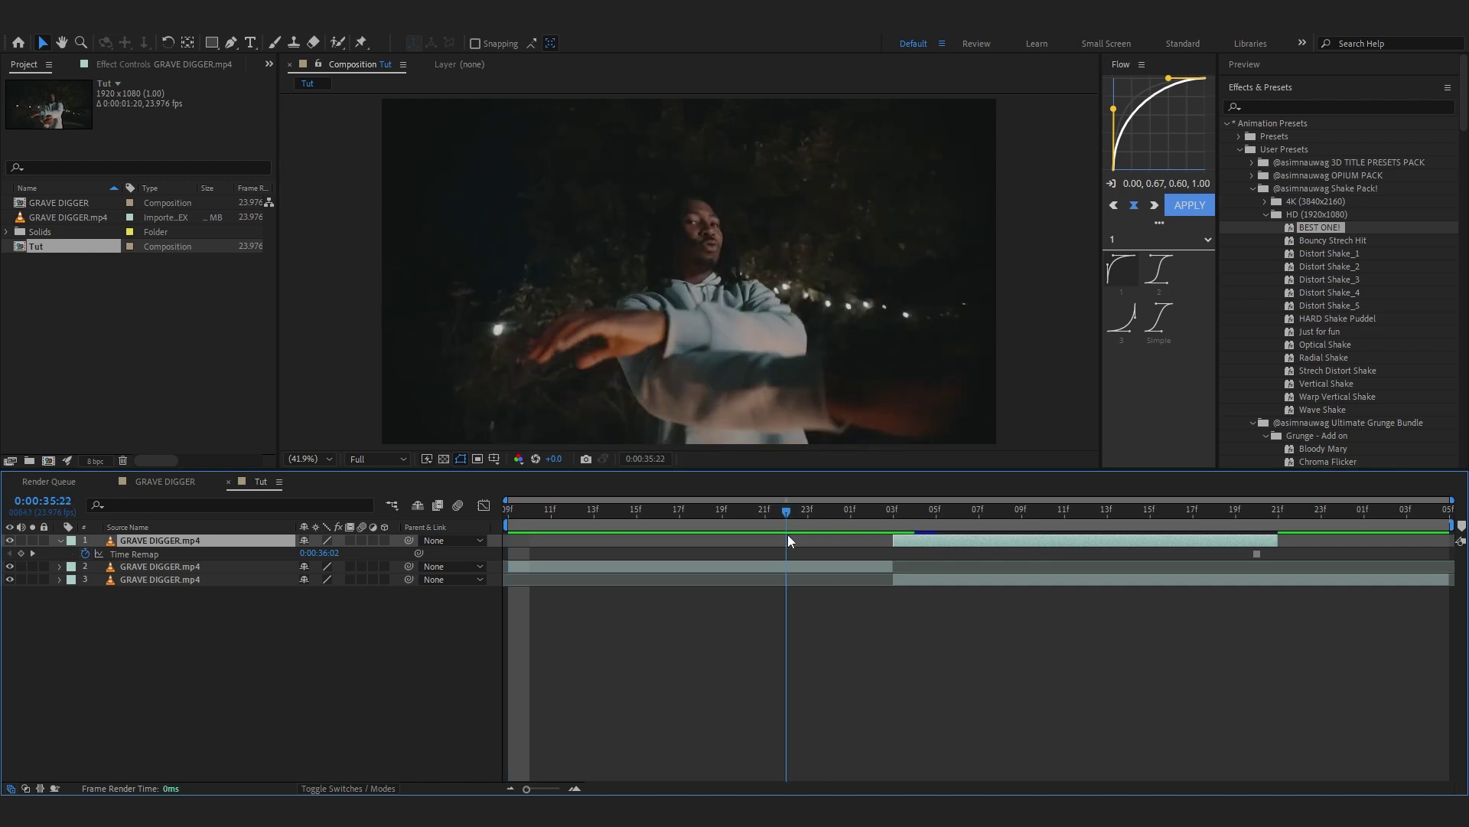
pyautogui.press('space')
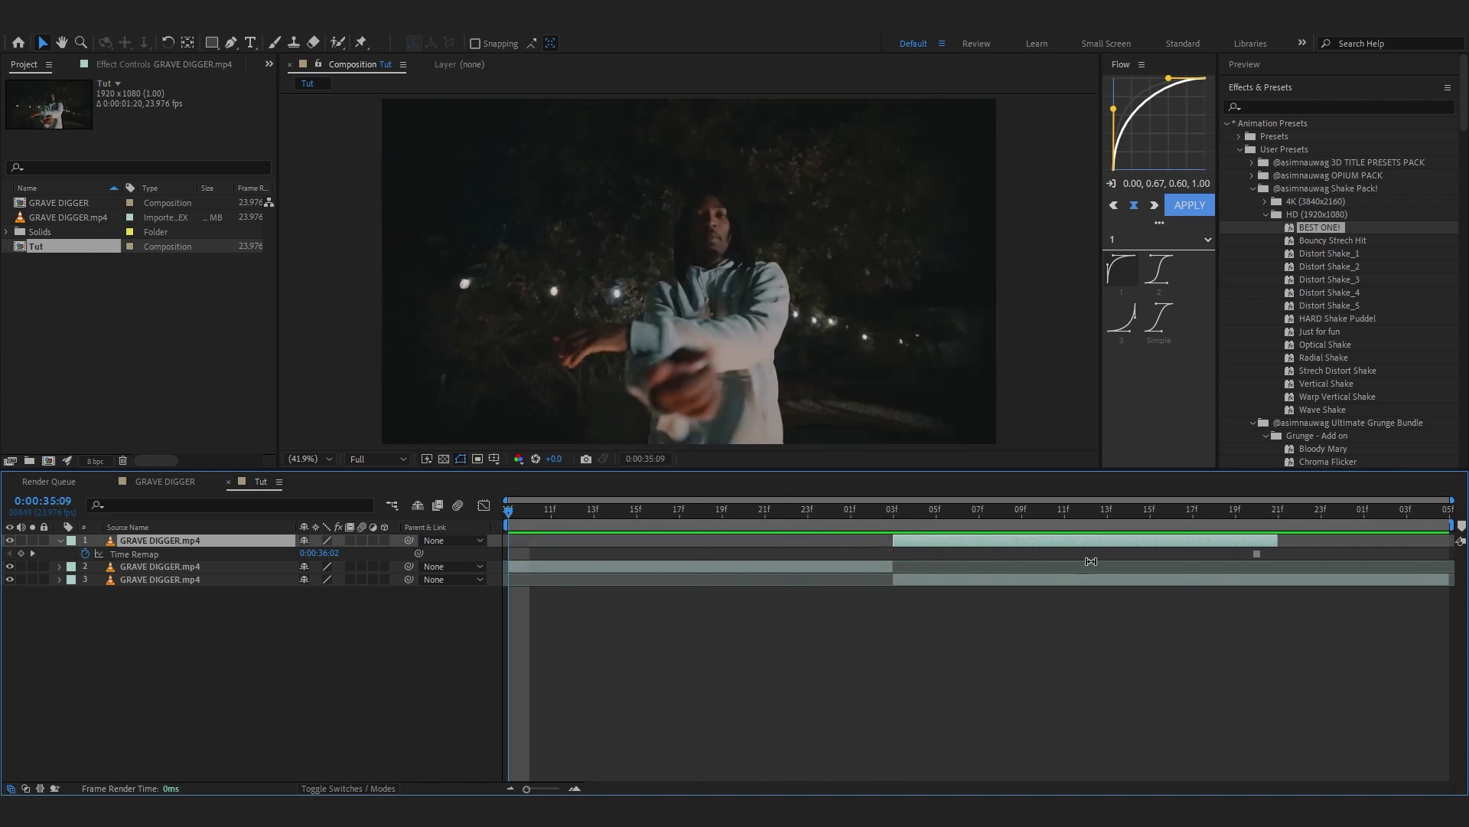
pyautogui.click(823, 512)
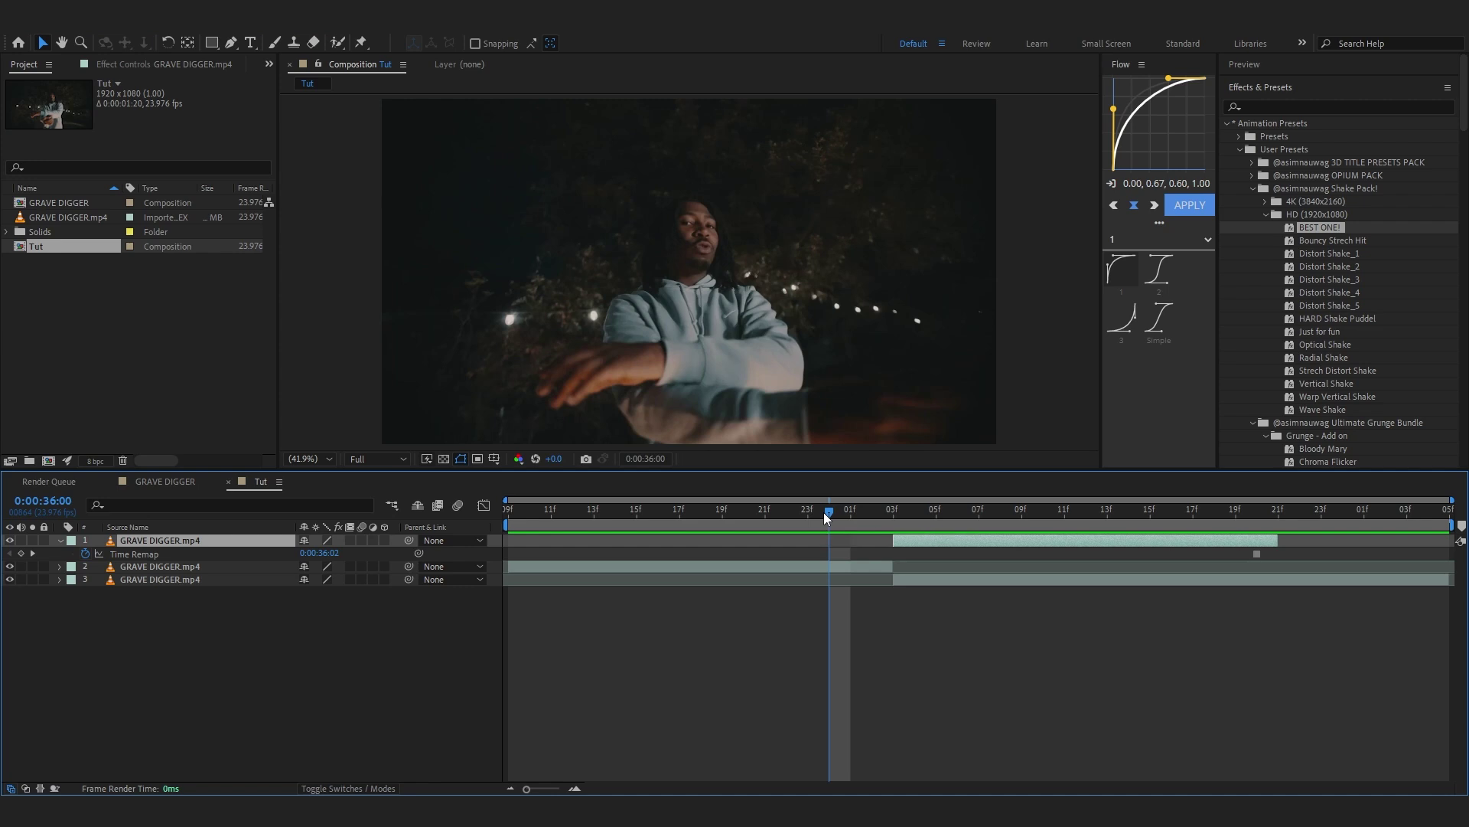
pyautogui.click(900, 514)
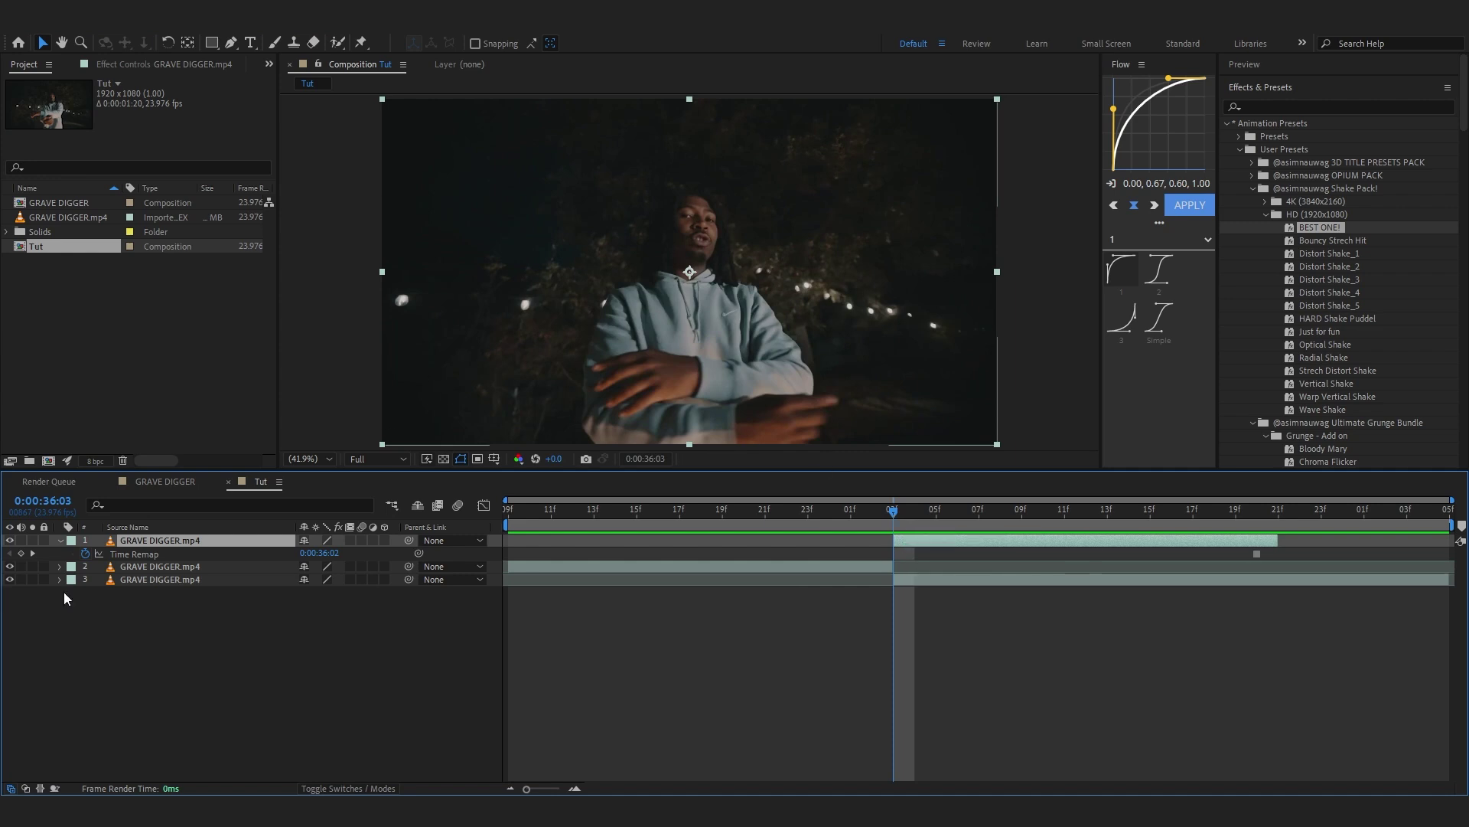
pyautogui.click(59, 546)
pyautogui.click(59, 542)
pyautogui.click(59, 542)
pyautogui.click(59, 542)
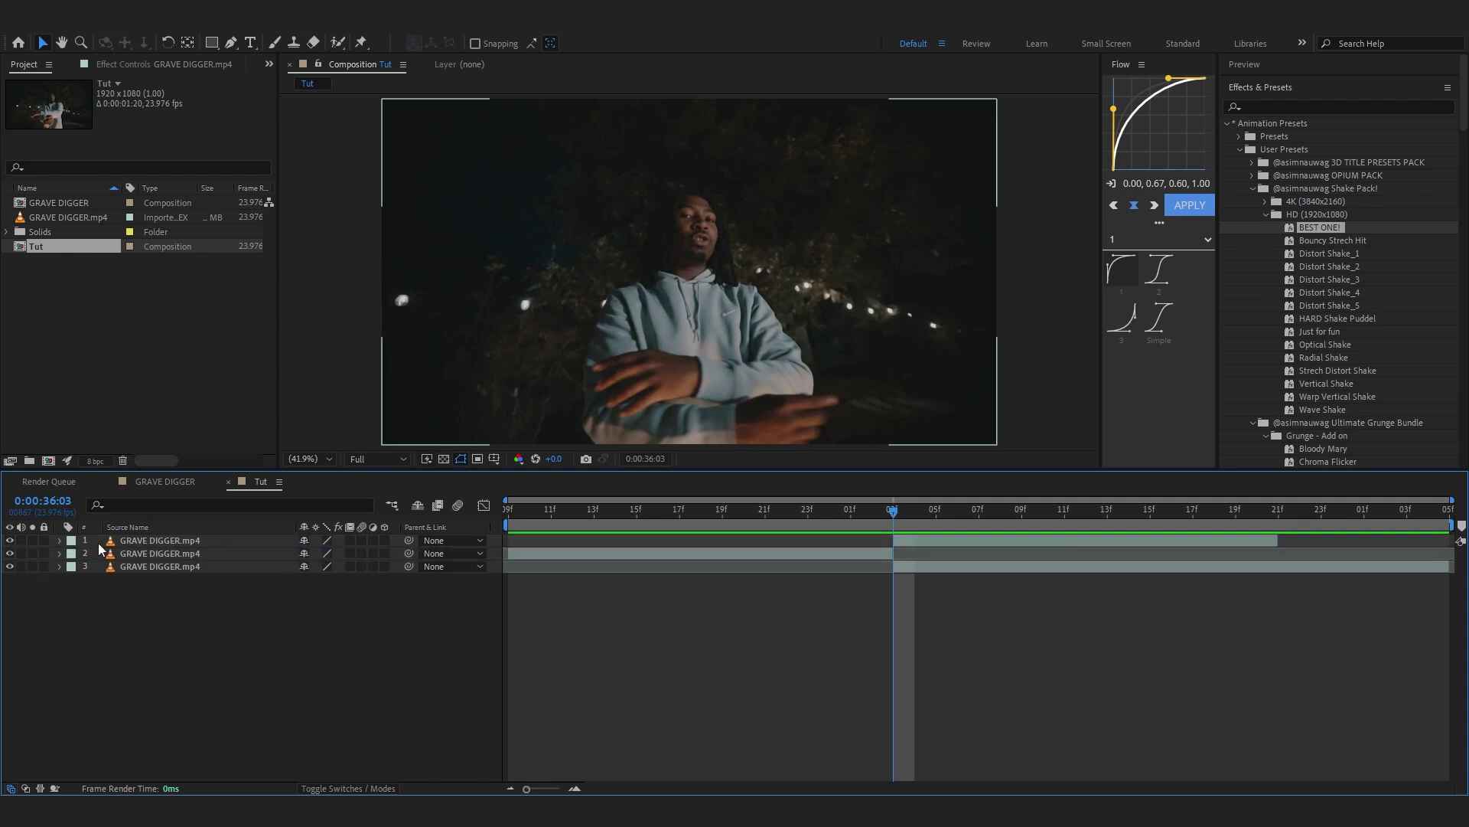
# - Apply the S_WarpPuddle effect to the frozen clip on layer 1
pyautogui.click(110, 542)
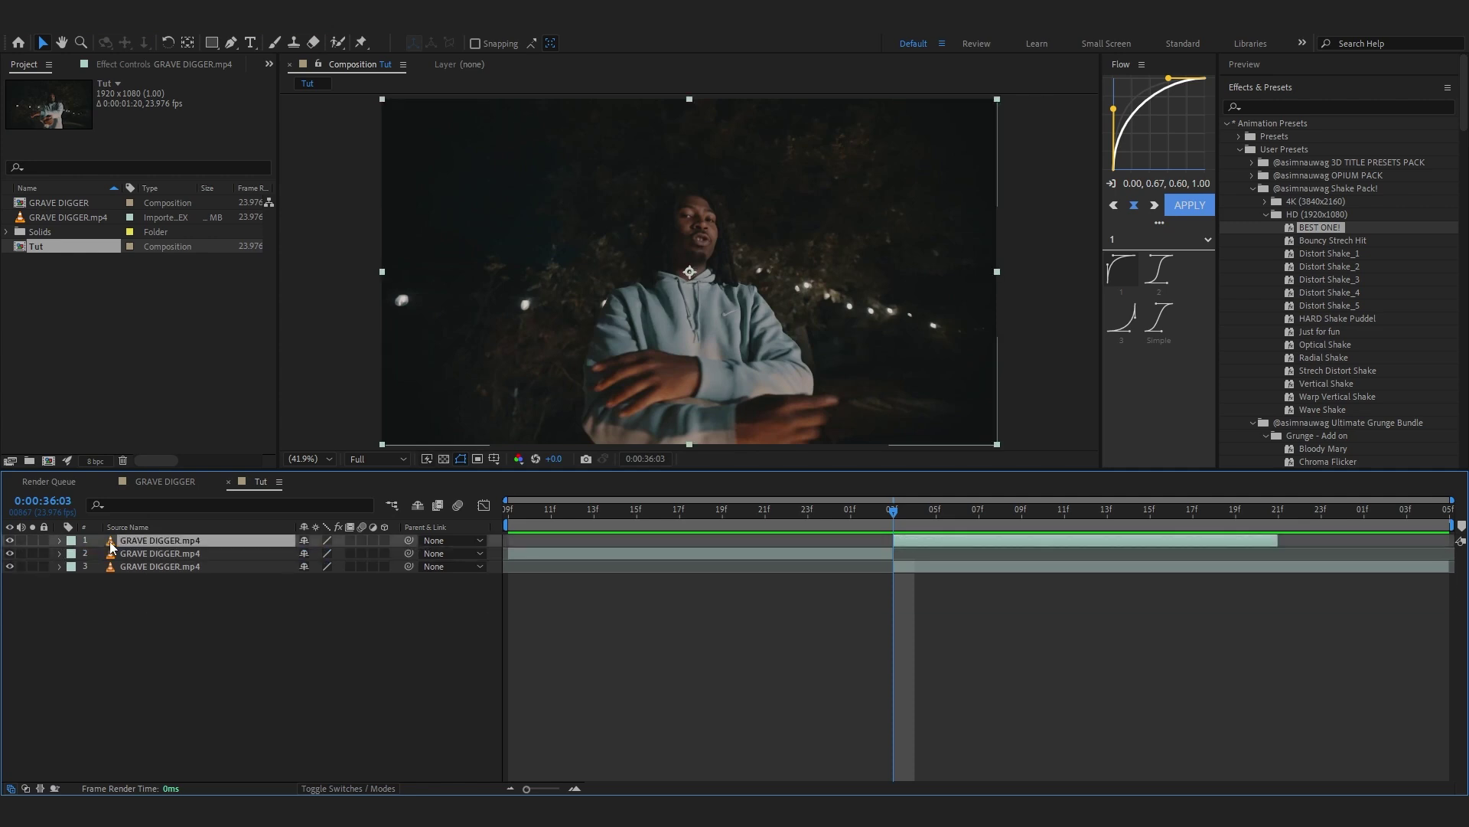
pyautogui.hotkey('ctrl', 'space')
pyautogui.write('s_warp')
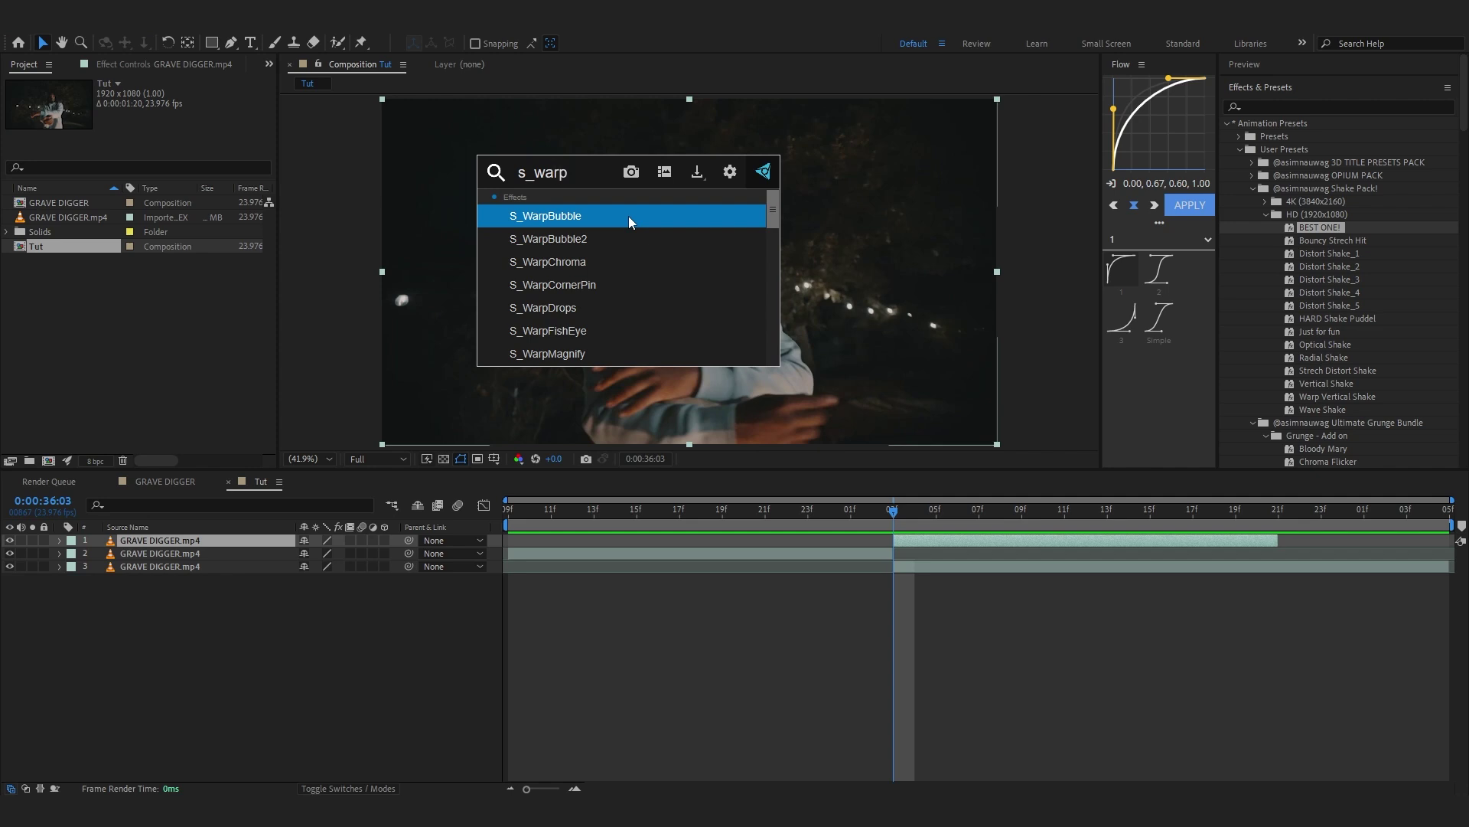
pyautogui.write('p')
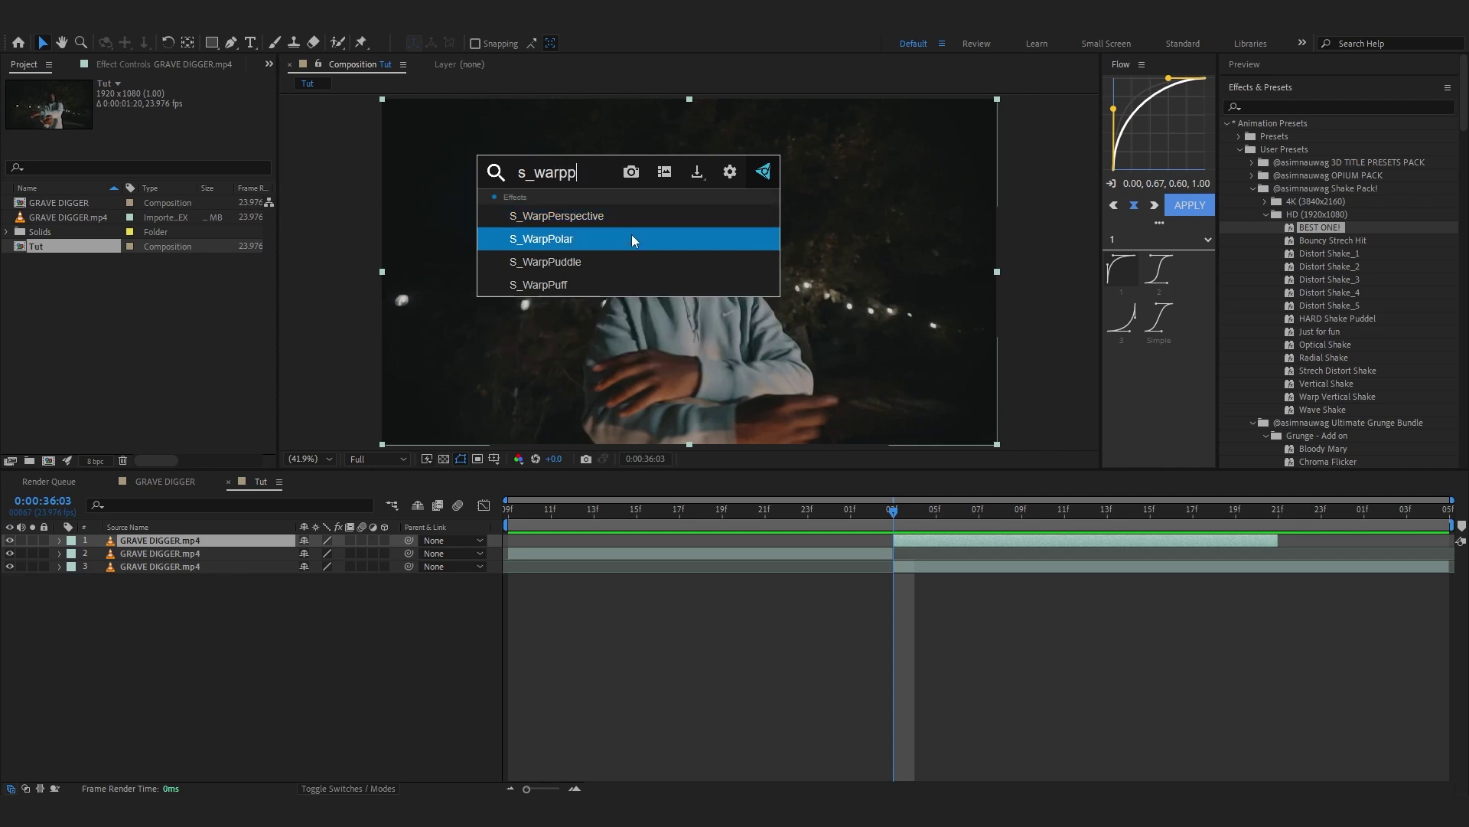
pyautogui.click(643, 257)
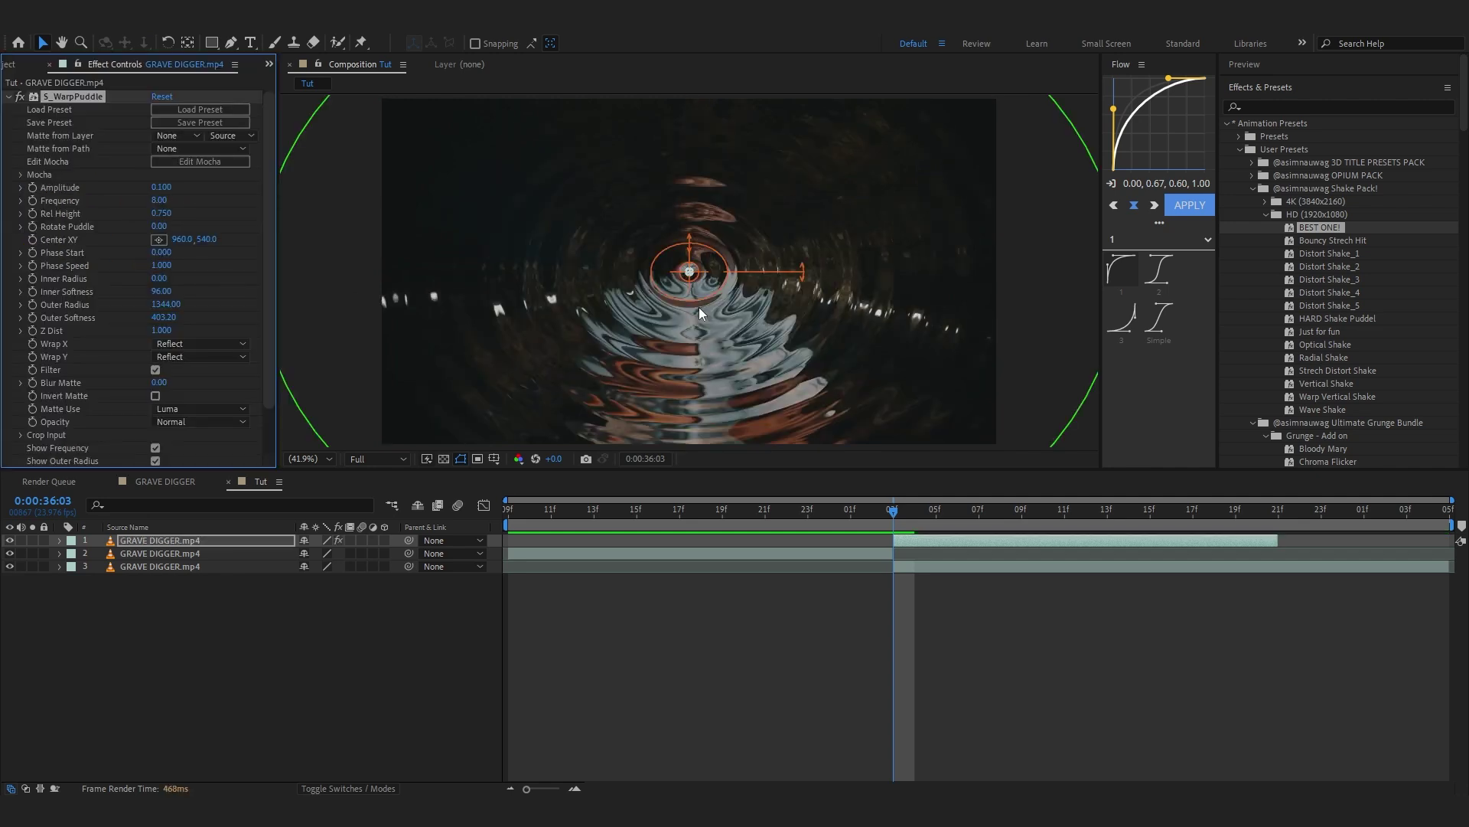
pyautogui.scroll(3, 778, 296)
pyautogui.scroll(-4, 778, 296)
pyautogui.scroll(2, 765, 294)
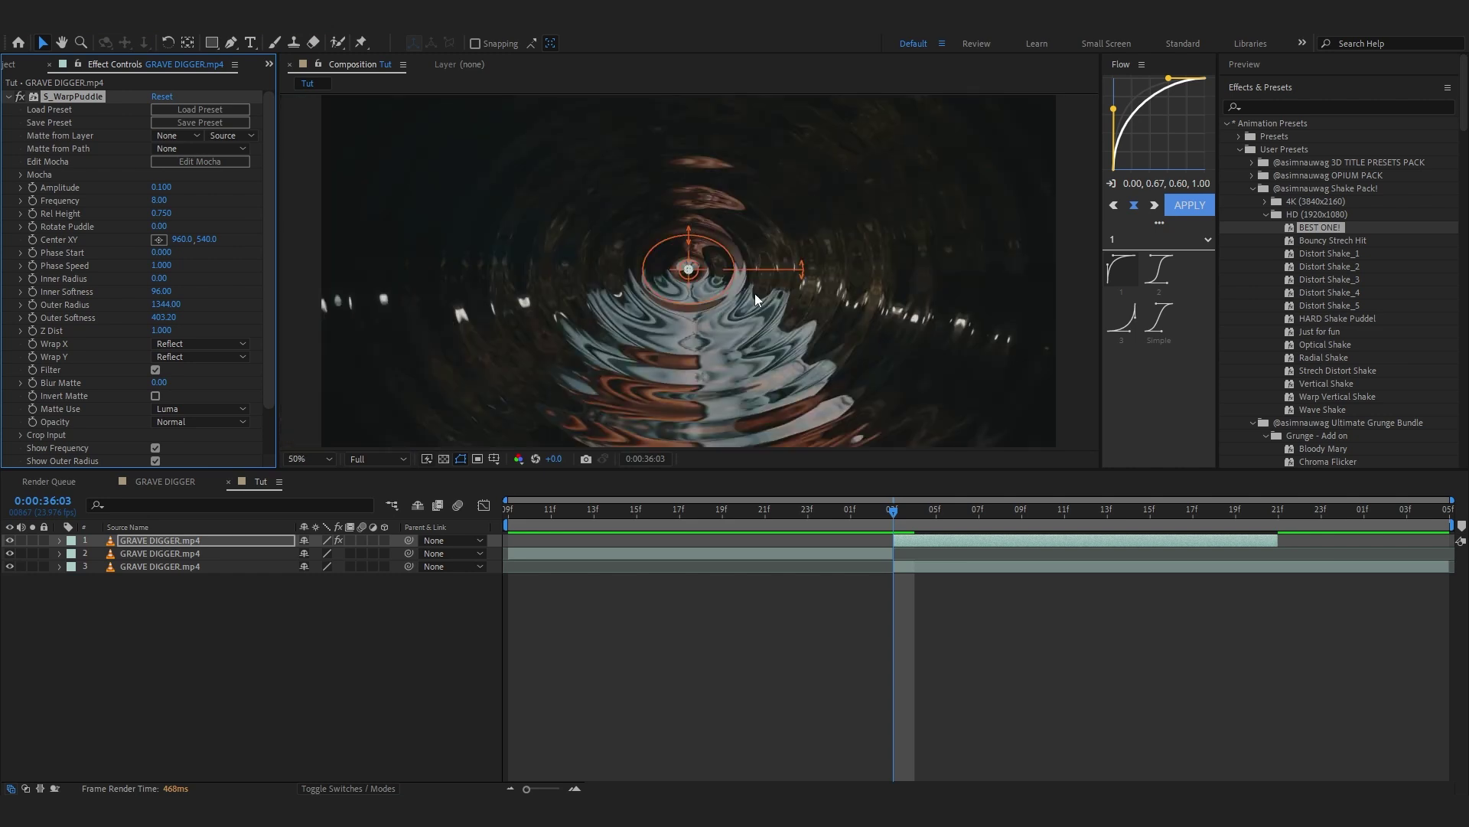
pyautogui.click(312, 458)
pyautogui.click(324, 477)
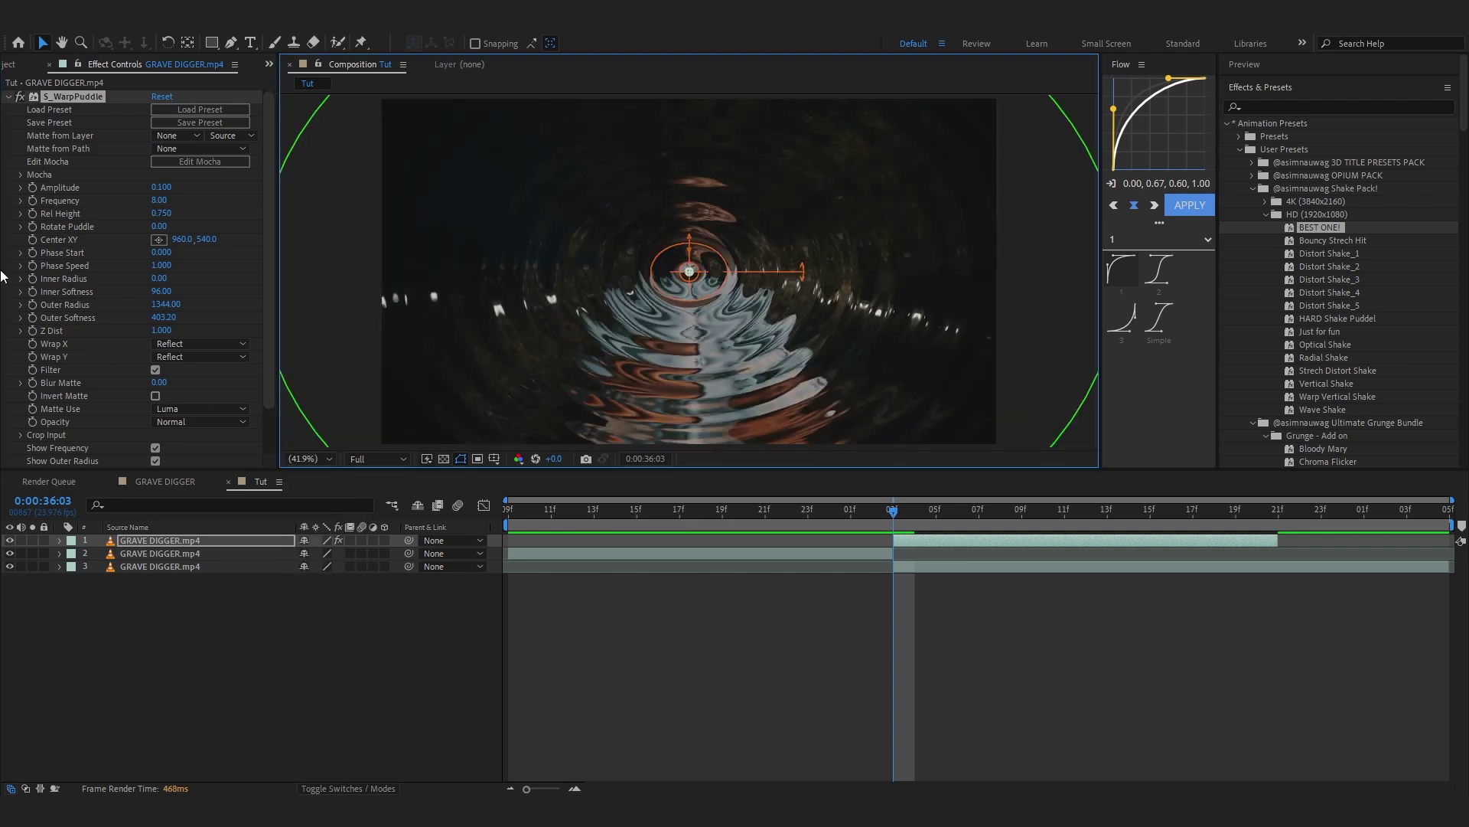
# - Try Turbulent Displace with size 501 on the frozen clip while S_WarpPuddle is disabled
pyautogui.click(7, 97)
pyautogui.click(21, 97)
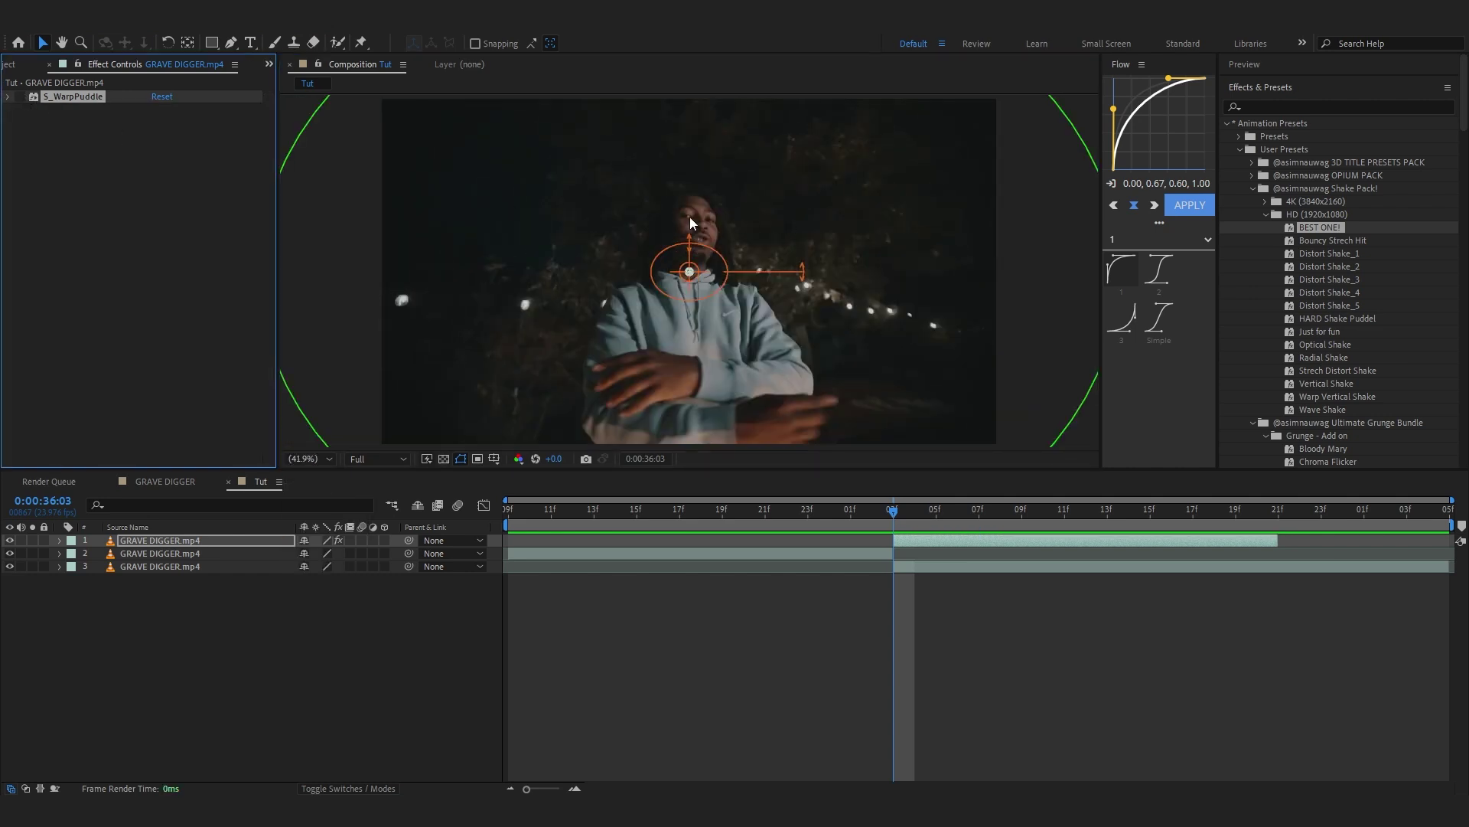
pyautogui.hotkey('ctrl', 'space')
pyautogui.write('tu')
pyautogui.click(684, 214)
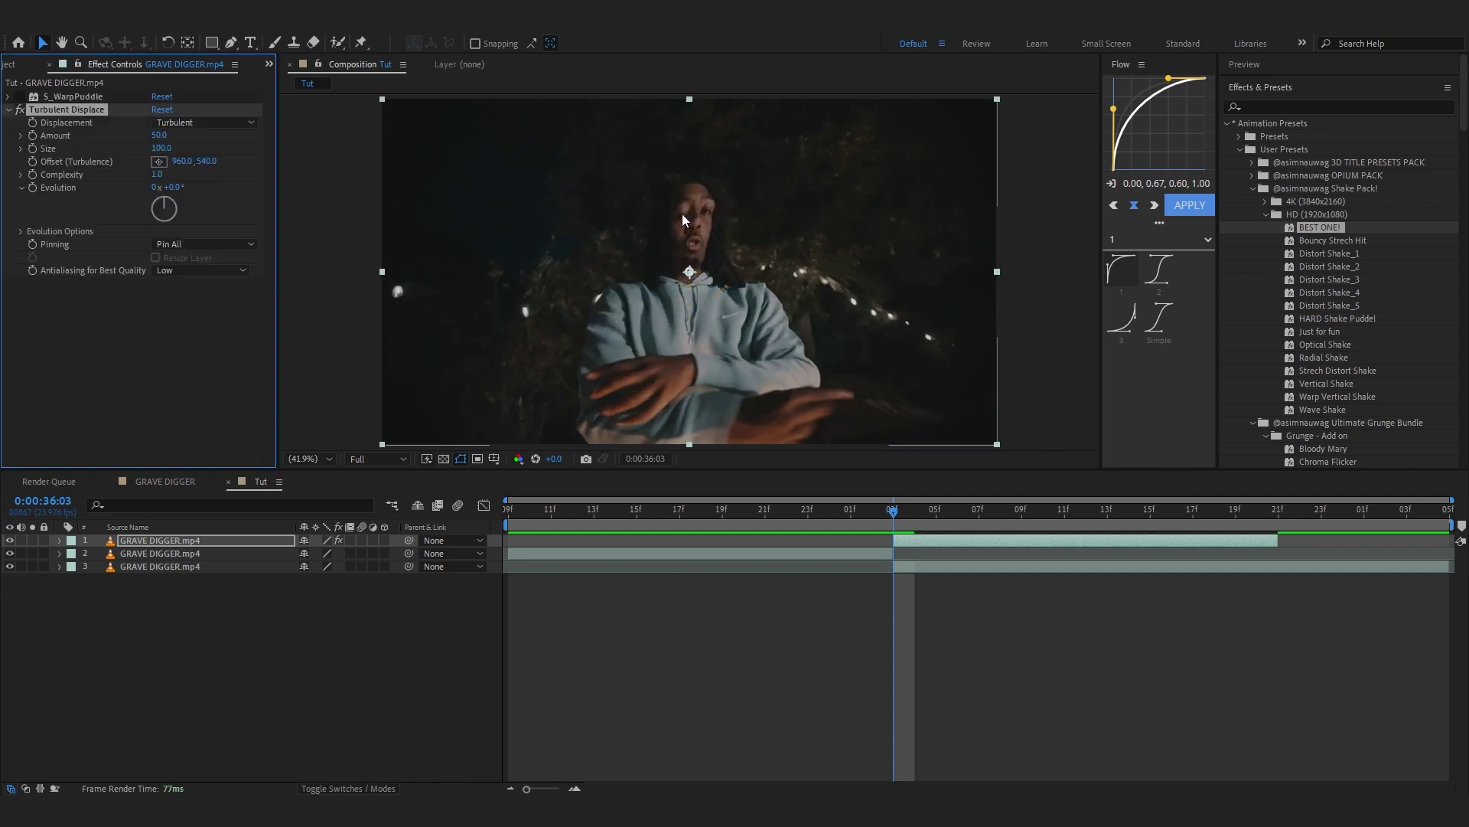
pyautogui.moveTo(164, 153); pyautogui.dragTo(443, 261)
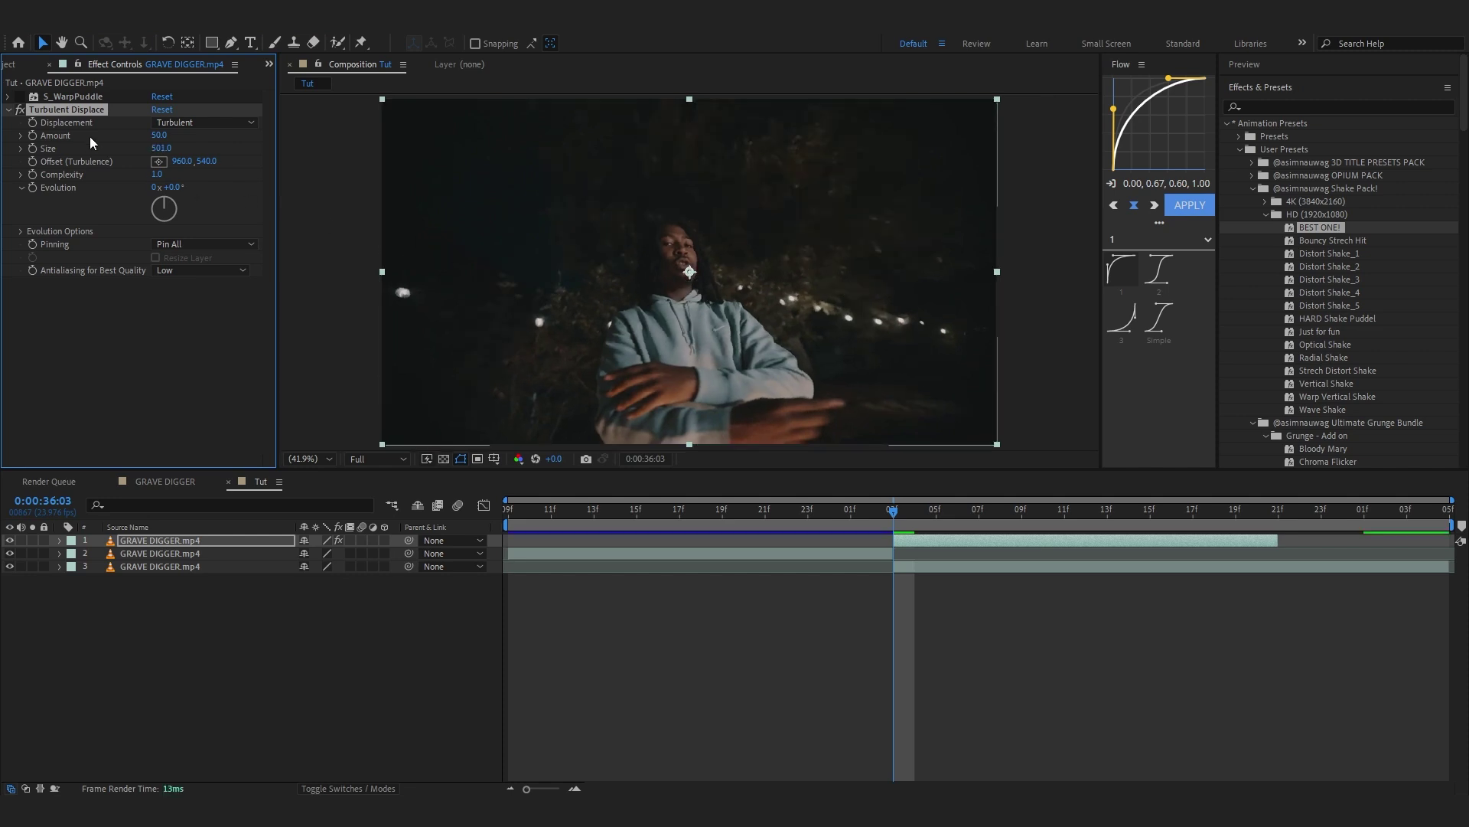
pyautogui.press('Delete')
pyautogui.click(20, 97)
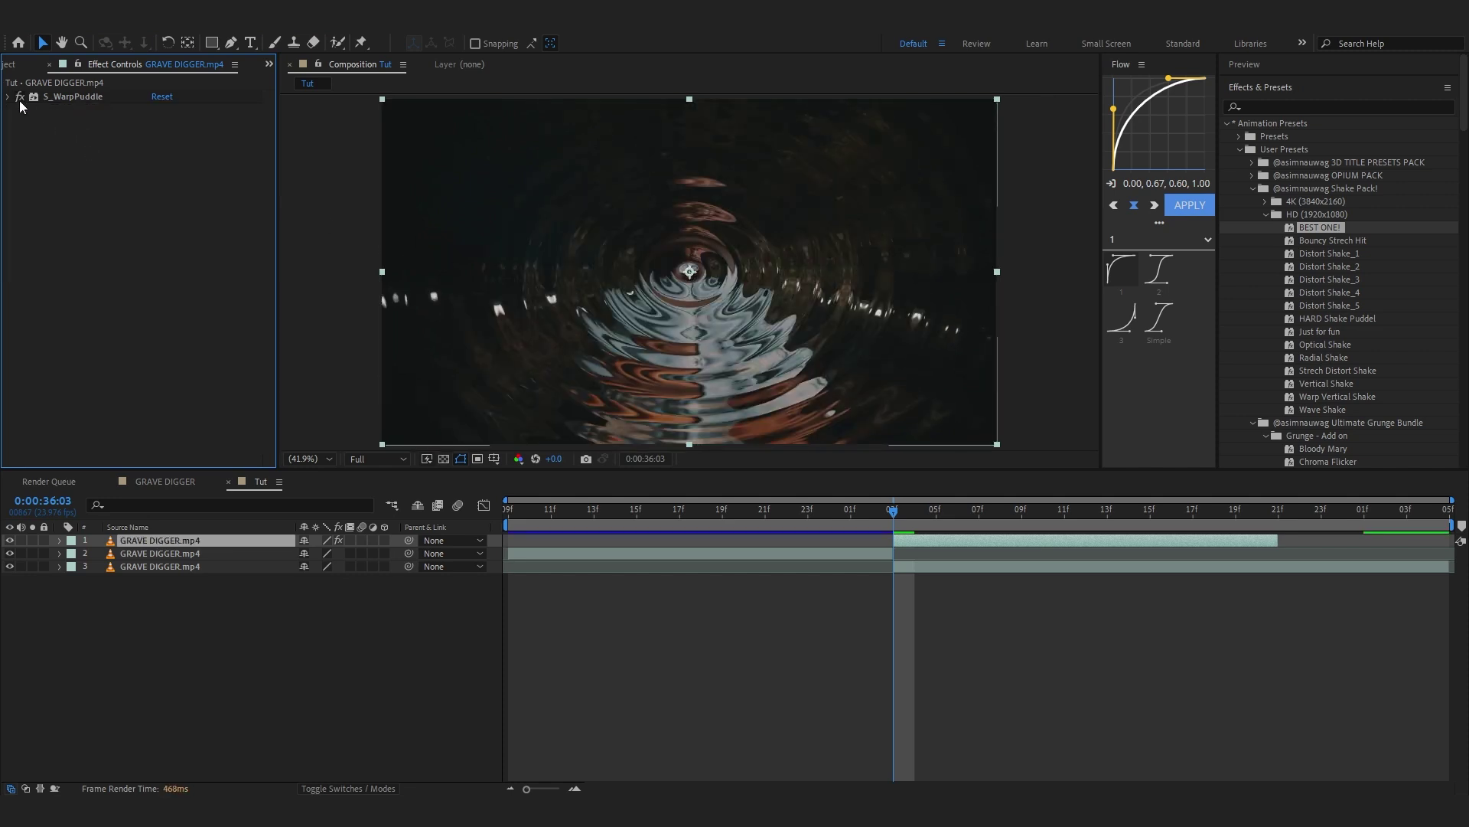
pyautogui.click(8, 97)
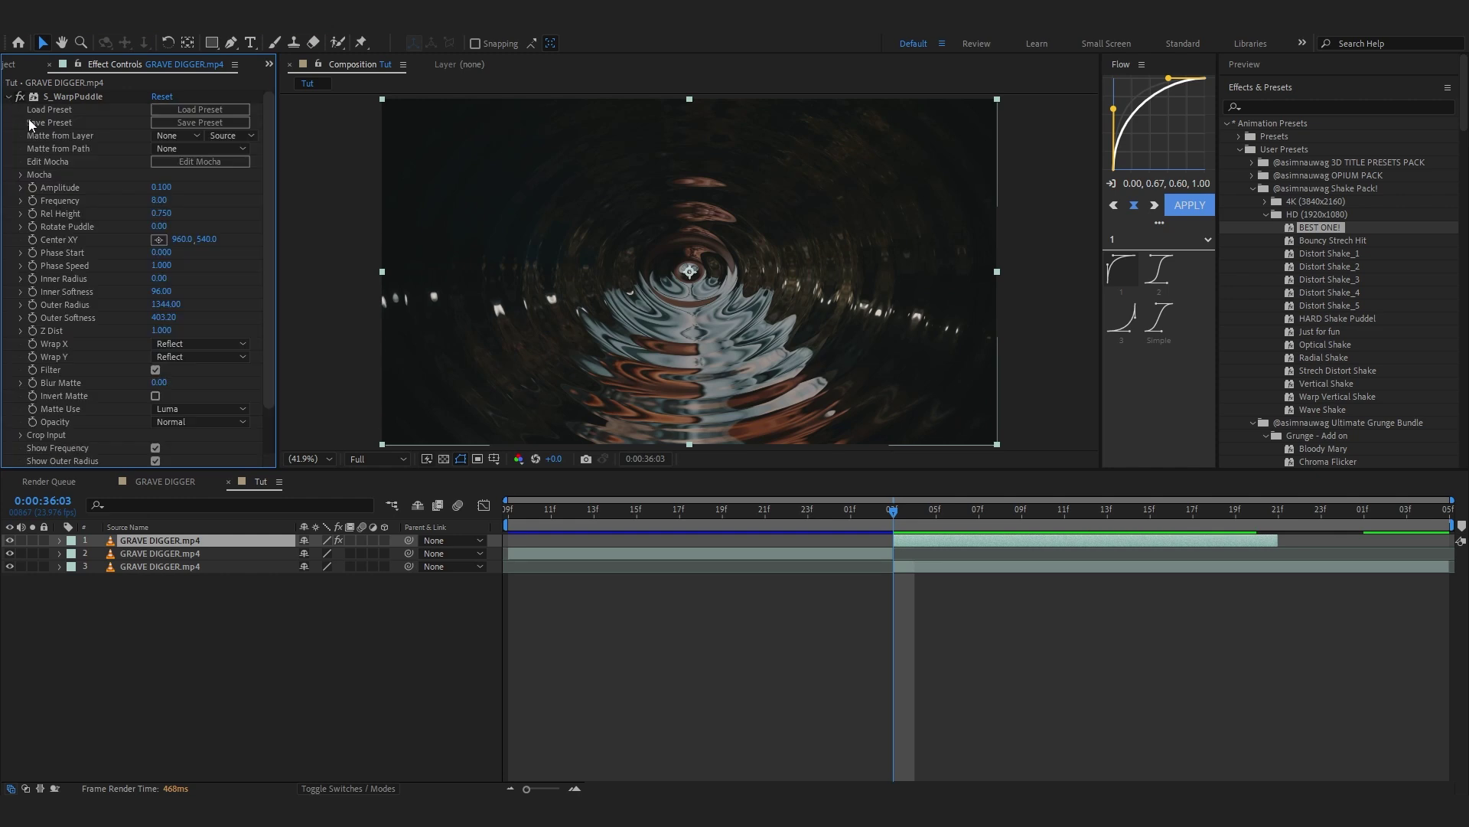
# - Set the S_WarpPuddle Amplitude to 0.090 and Frequency to 2
pyautogui.click(161, 186)
pyautogui.write('0')
pyautogui.click(159, 201)
pyautogui.write('2')
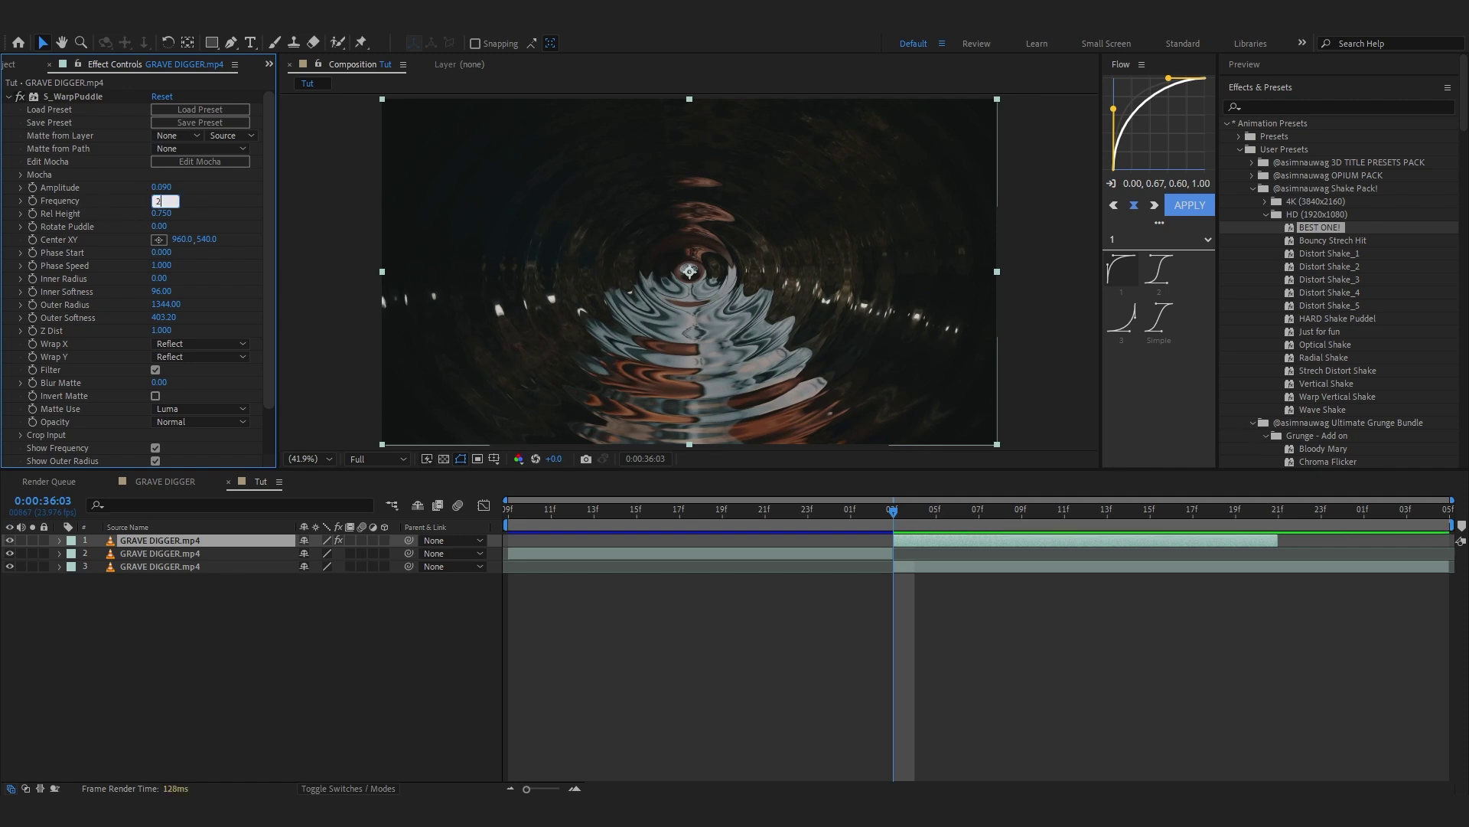
pyautogui.press('Return')
# - Move the puddle center beyond the frame's lower-left corner to about -48, 1116 and enlarge its outer radius to about 2636
pyautogui.scroll(-2, 705, 320)
pyautogui.scroll(2, 842, 286)
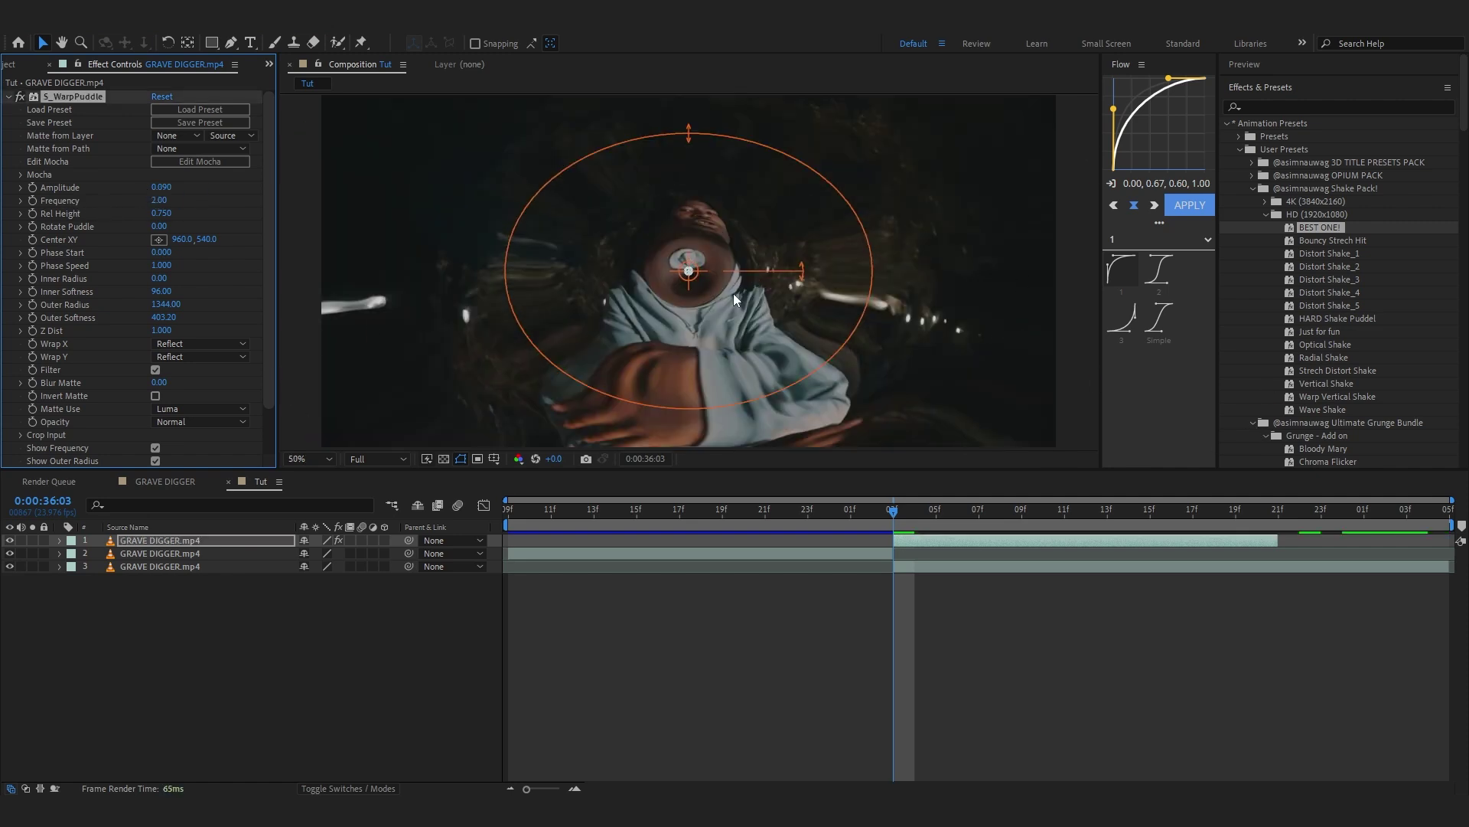
pyautogui.scroll(-2, 686, 307)
pyautogui.scroll(2, 688, 291)
pyautogui.scroll(-2, 697, 286)
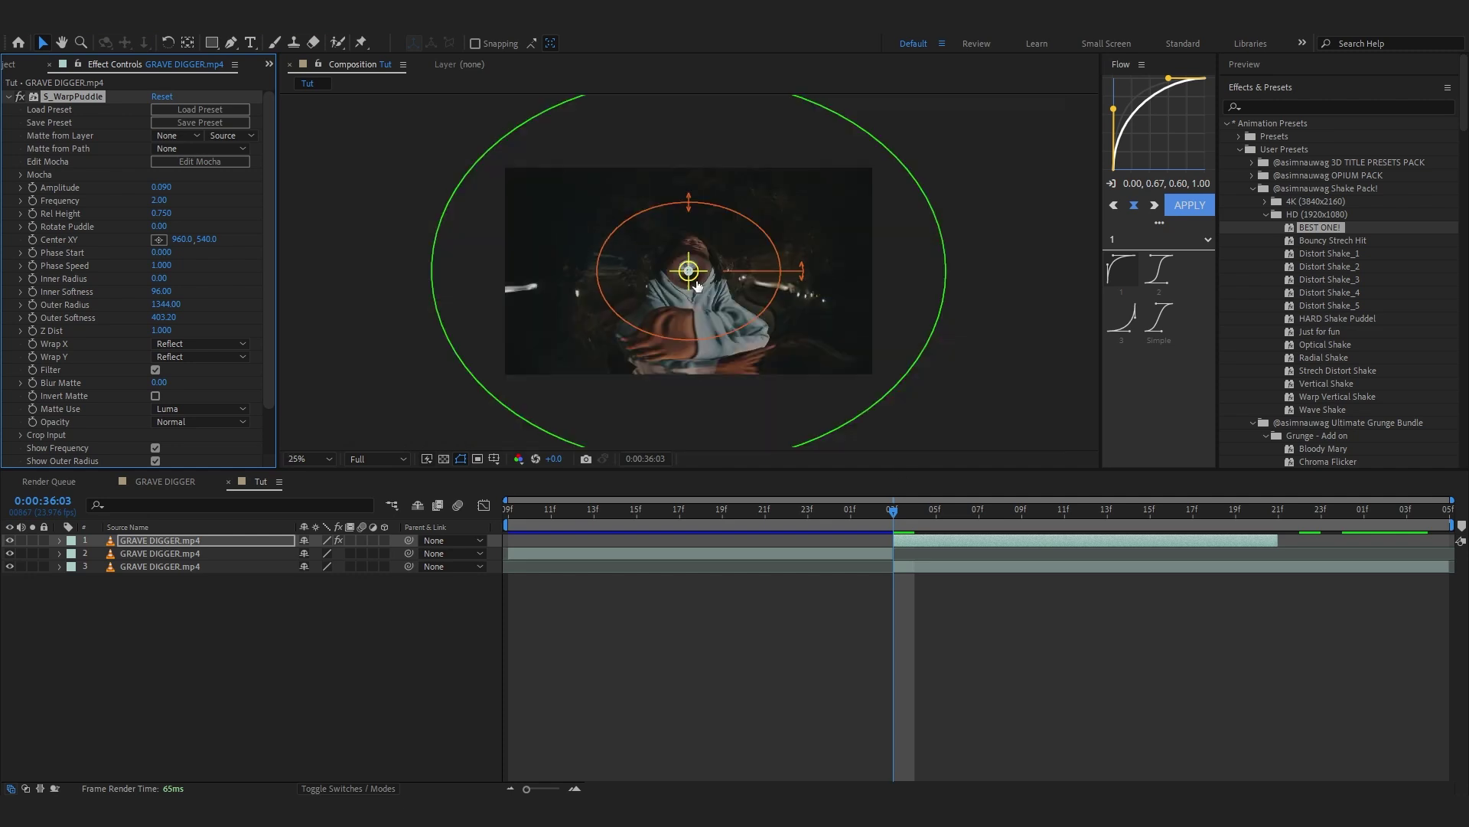
pyautogui.moveTo(696, 287); pyautogui.dragTo(496, 382)
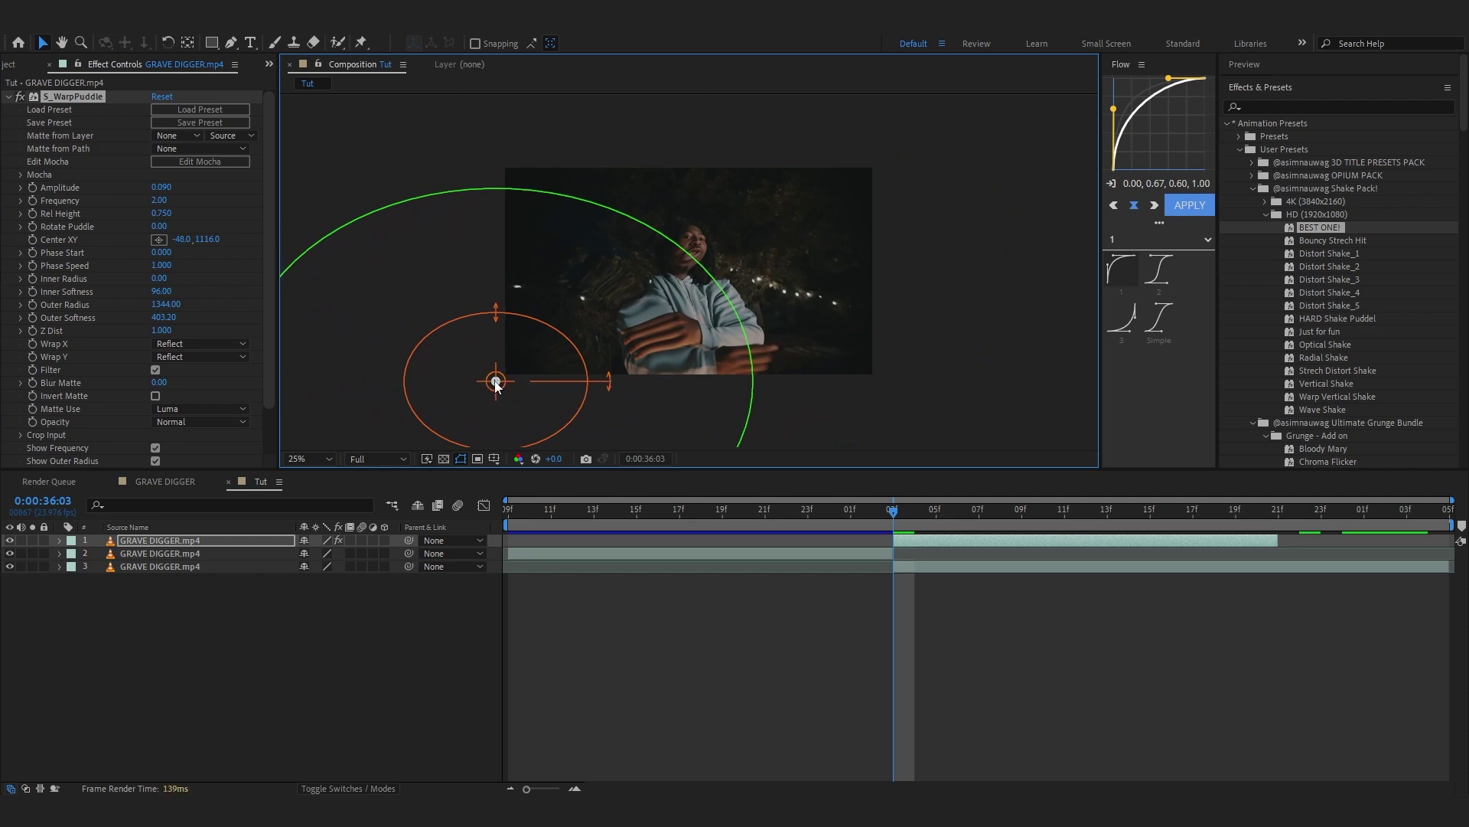
pyautogui.moveTo(752, 378); pyautogui.dragTo(1009, 396)
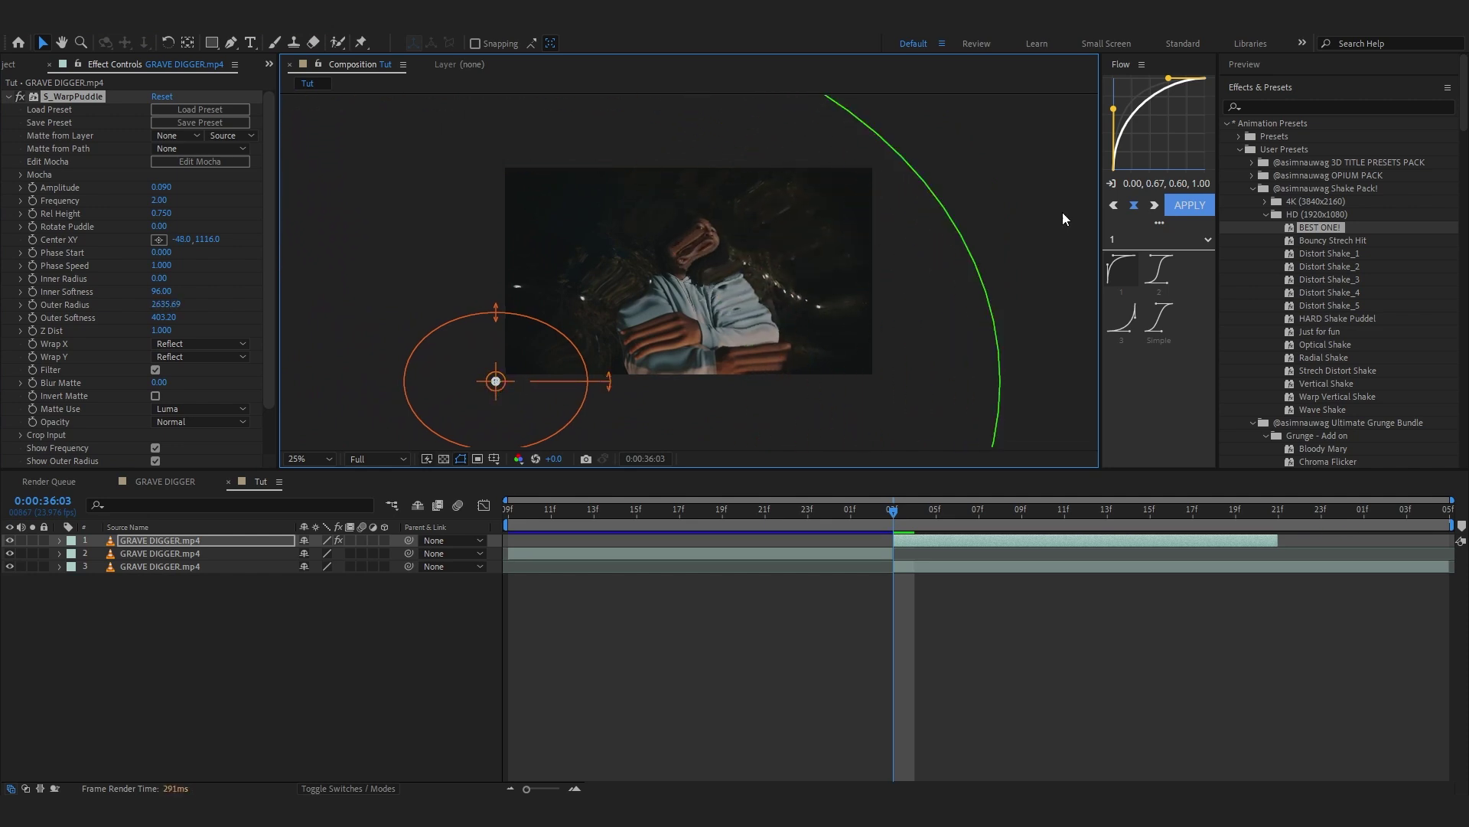
# - Add Amplitude and Frequency keyframes at 0:00:36:03 and reveal the frozen layer's animated properties in the timeline
pyautogui.press('.')
pyautogui.press('.')
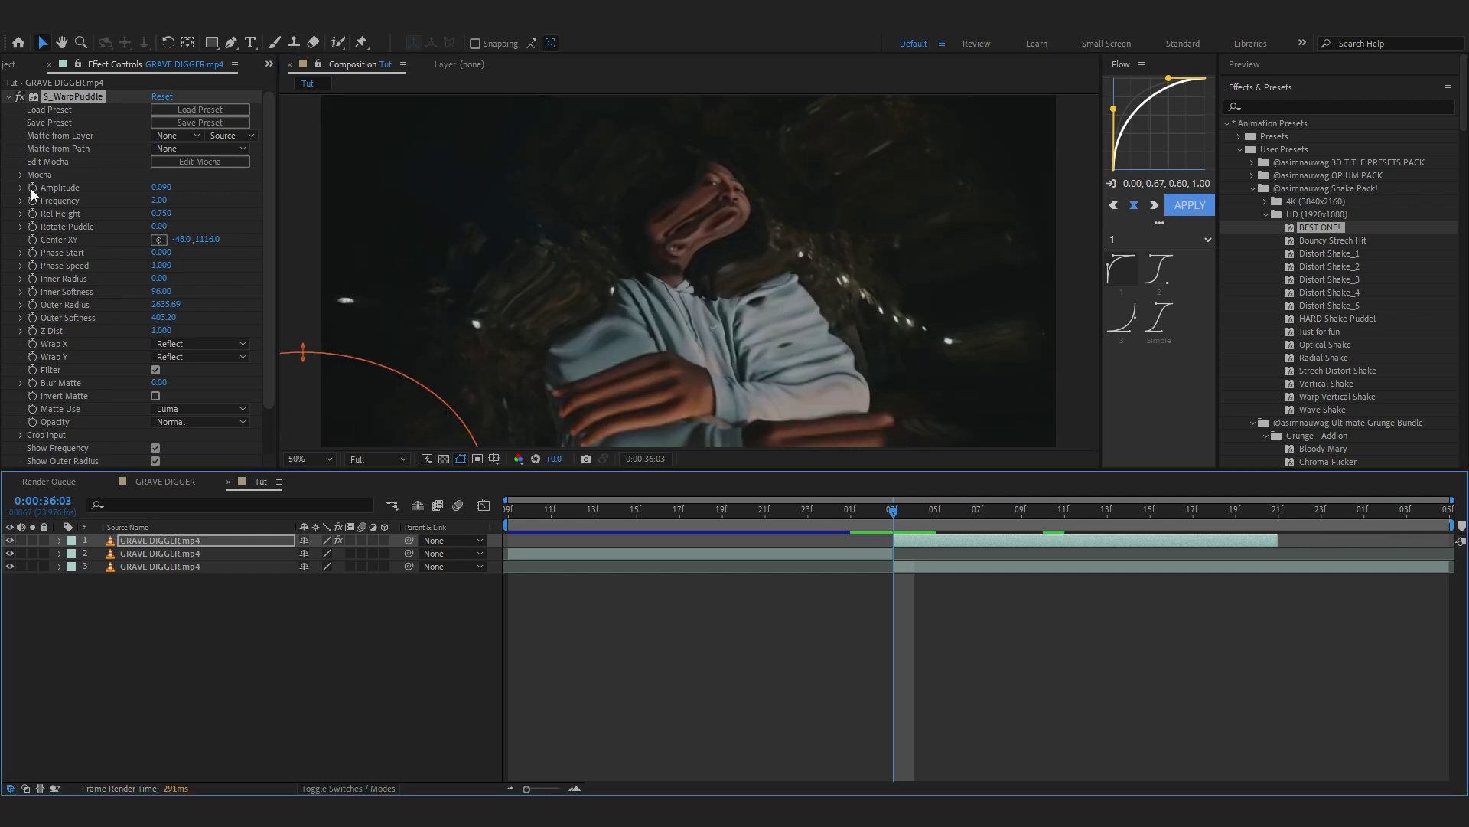
pyautogui.click(31, 188)
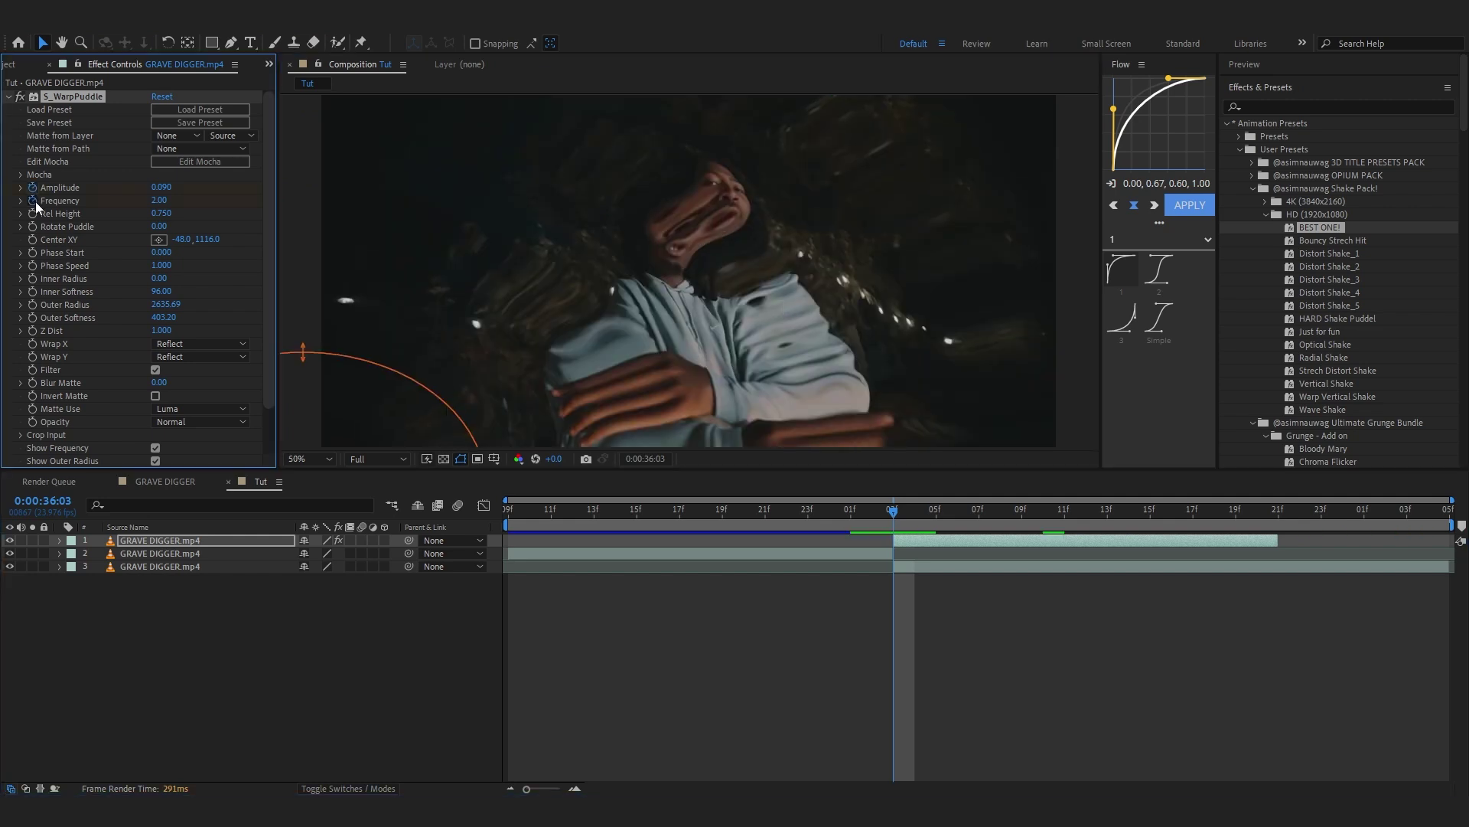
pyautogui.click(238, 540)
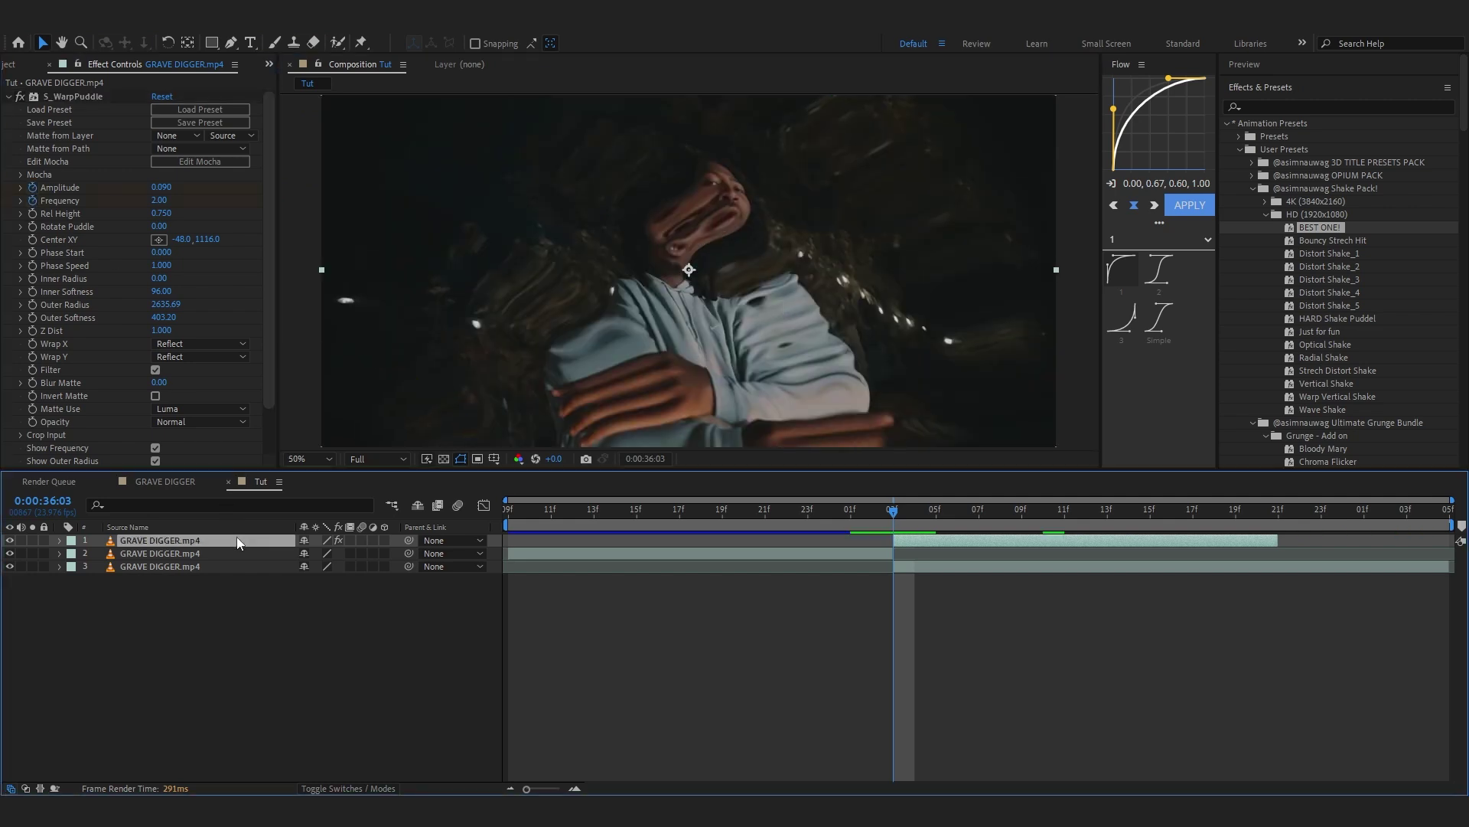
pyautogui.press('u')
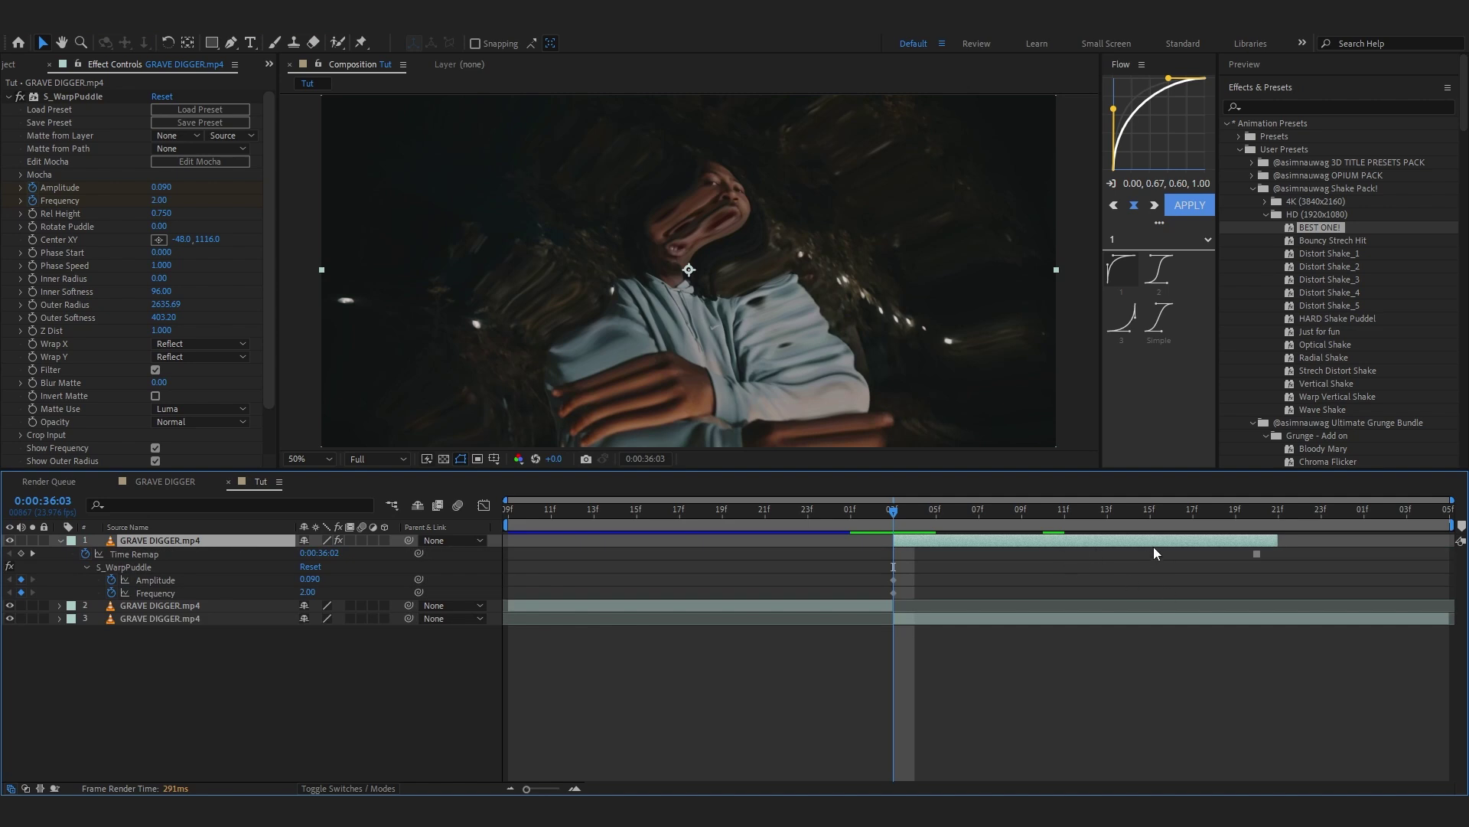
# - Keyframe the S_WarpPuddle Amplitude at 0 and Frequency at 1 at 0:00:36:21, the end of the frozen layer
pyautogui.click(1275, 525)
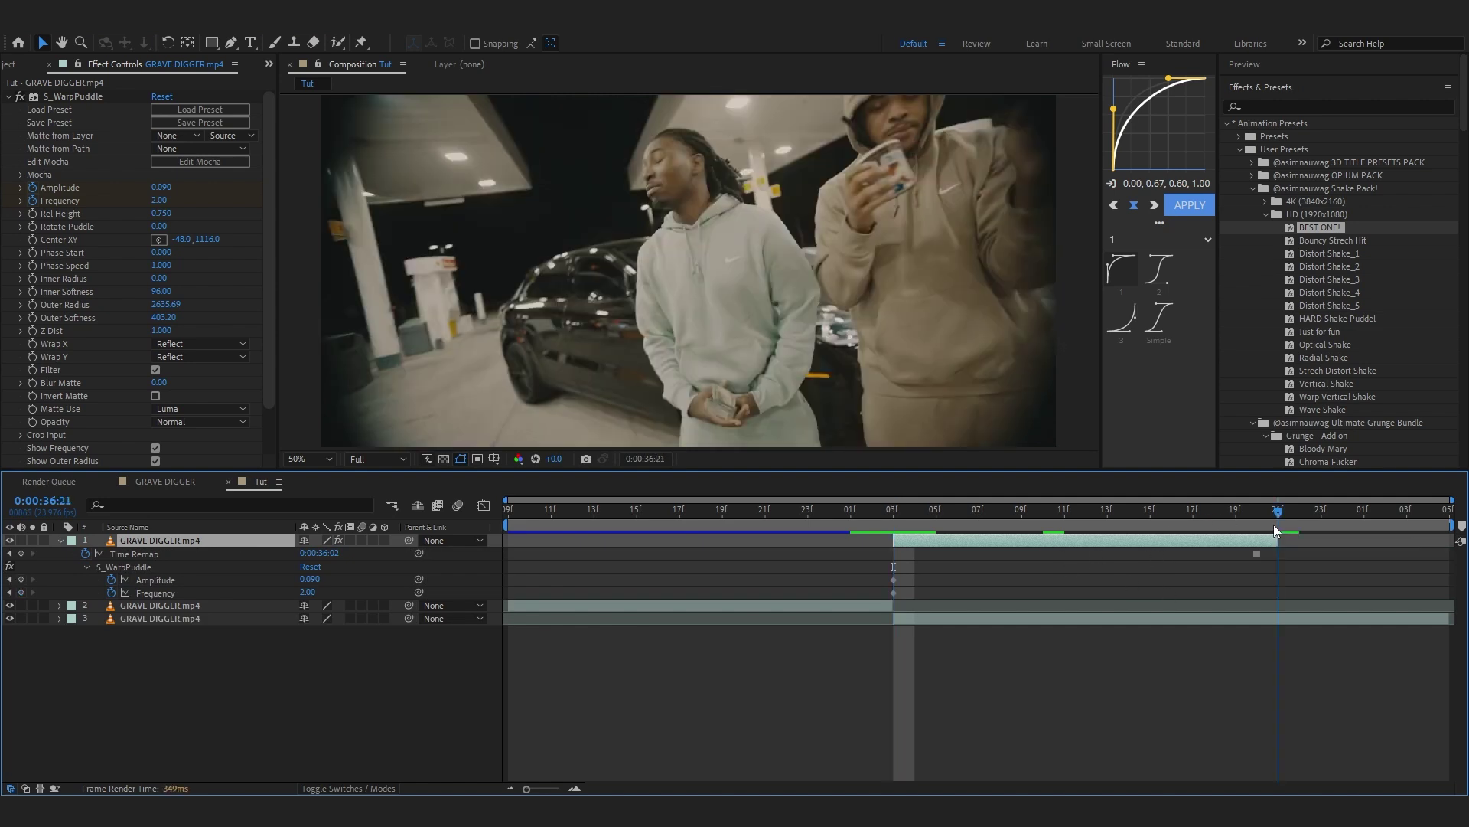
pyautogui.click(314, 579)
pyautogui.write('0')
pyautogui.press('Return')
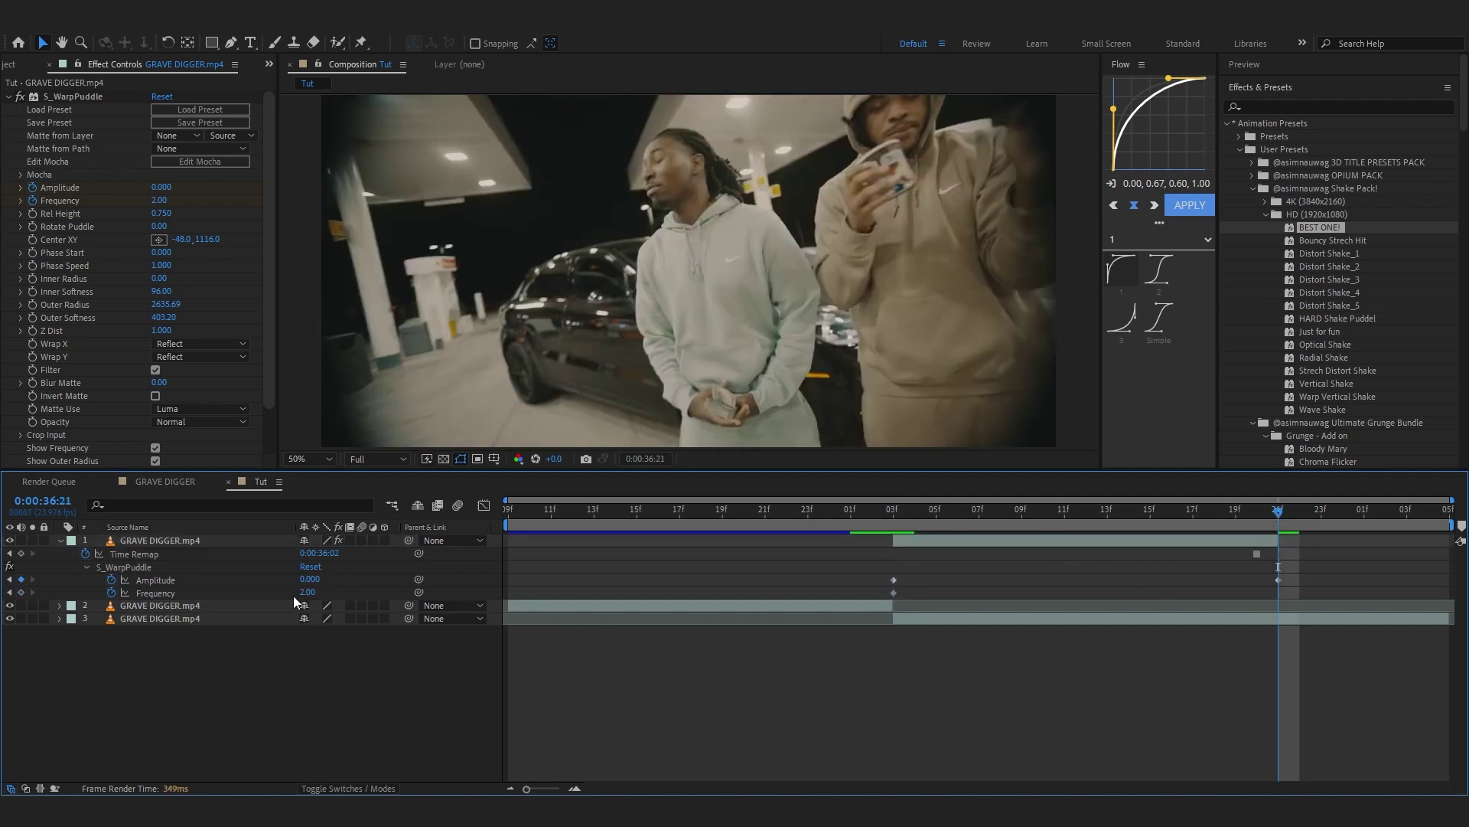
pyautogui.click(292, 591)
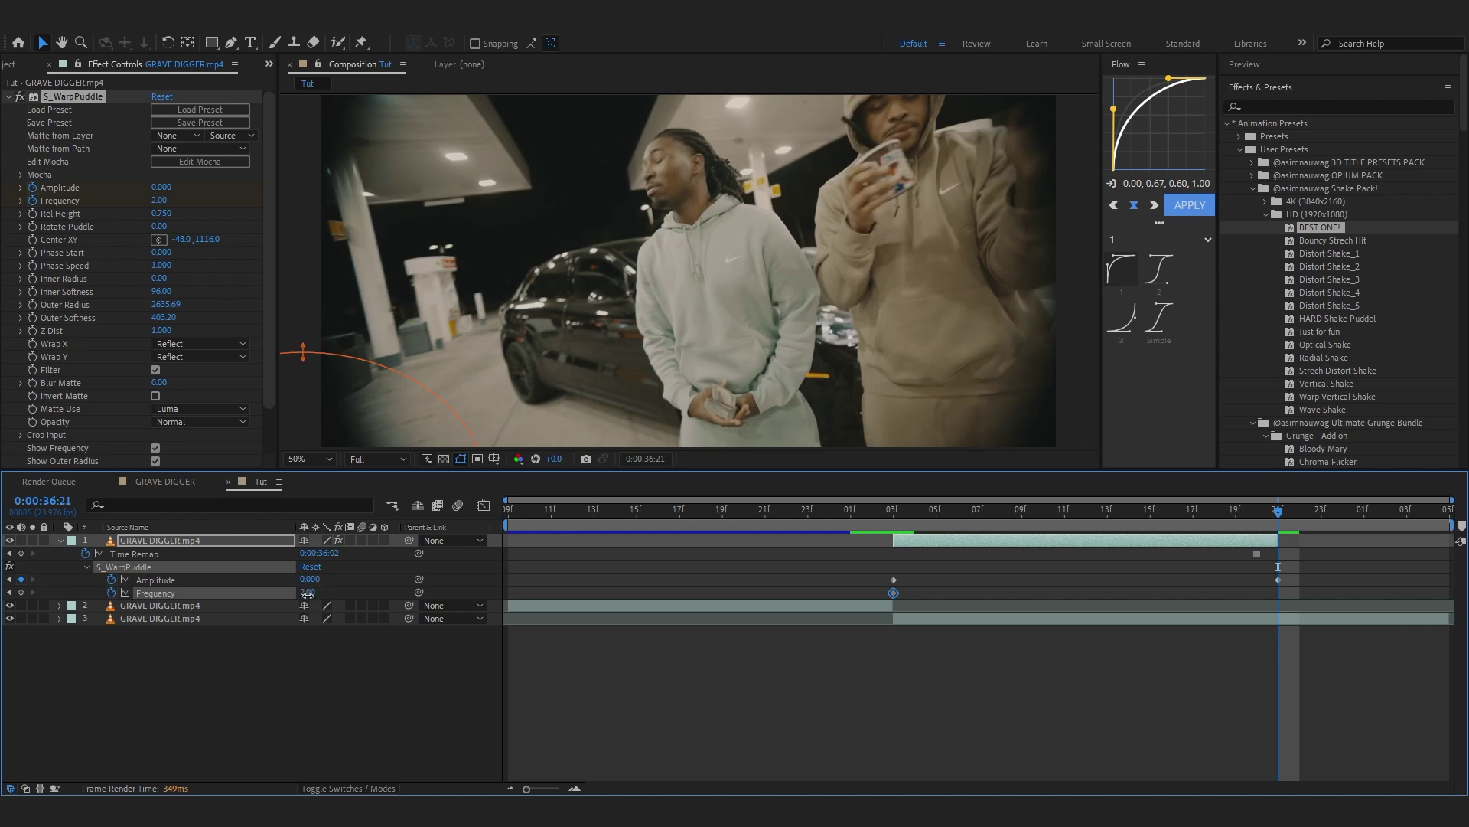
pyautogui.write('1')
pyautogui.press('Return')
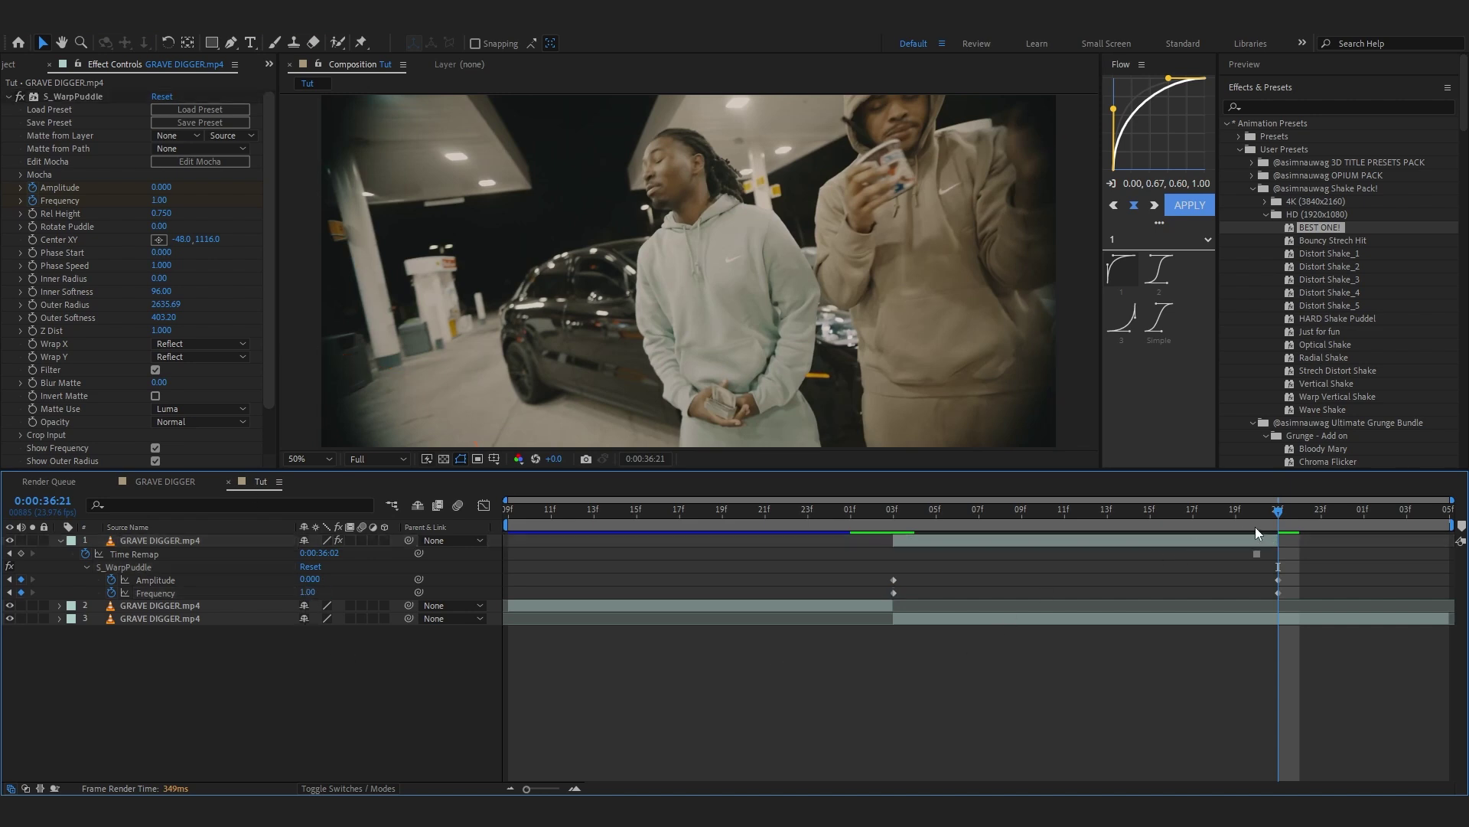
# - Apply Easy Ease to all Amplitude and Frequency keyframes on the frozen layer
pyautogui.moveTo(1255, 527); pyautogui.dragTo(837, 571)
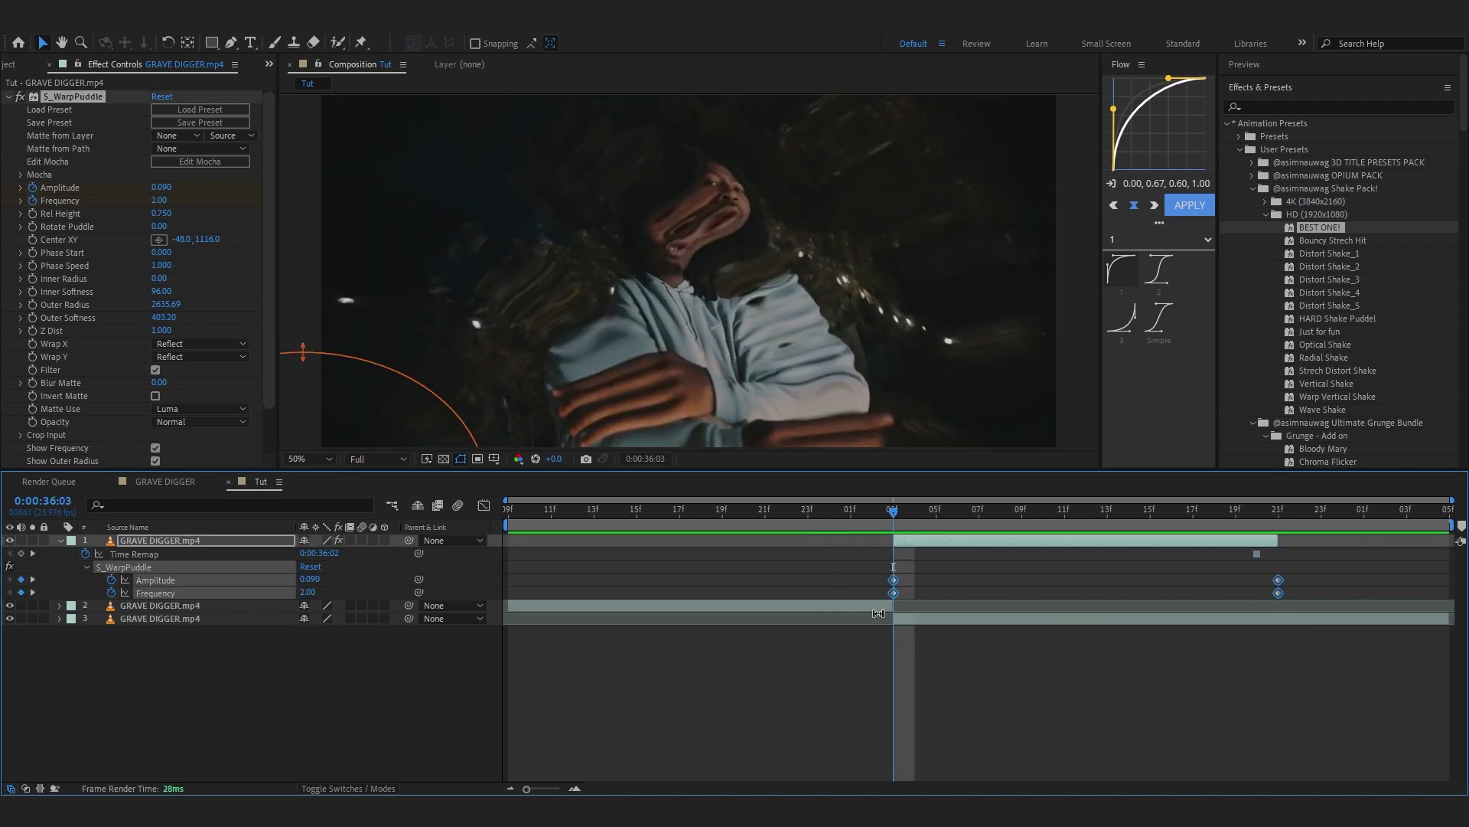
pyautogui.moveTo(831, 567); pyautogui.dragTo(1314, 604)
pyautogui.press('F9')
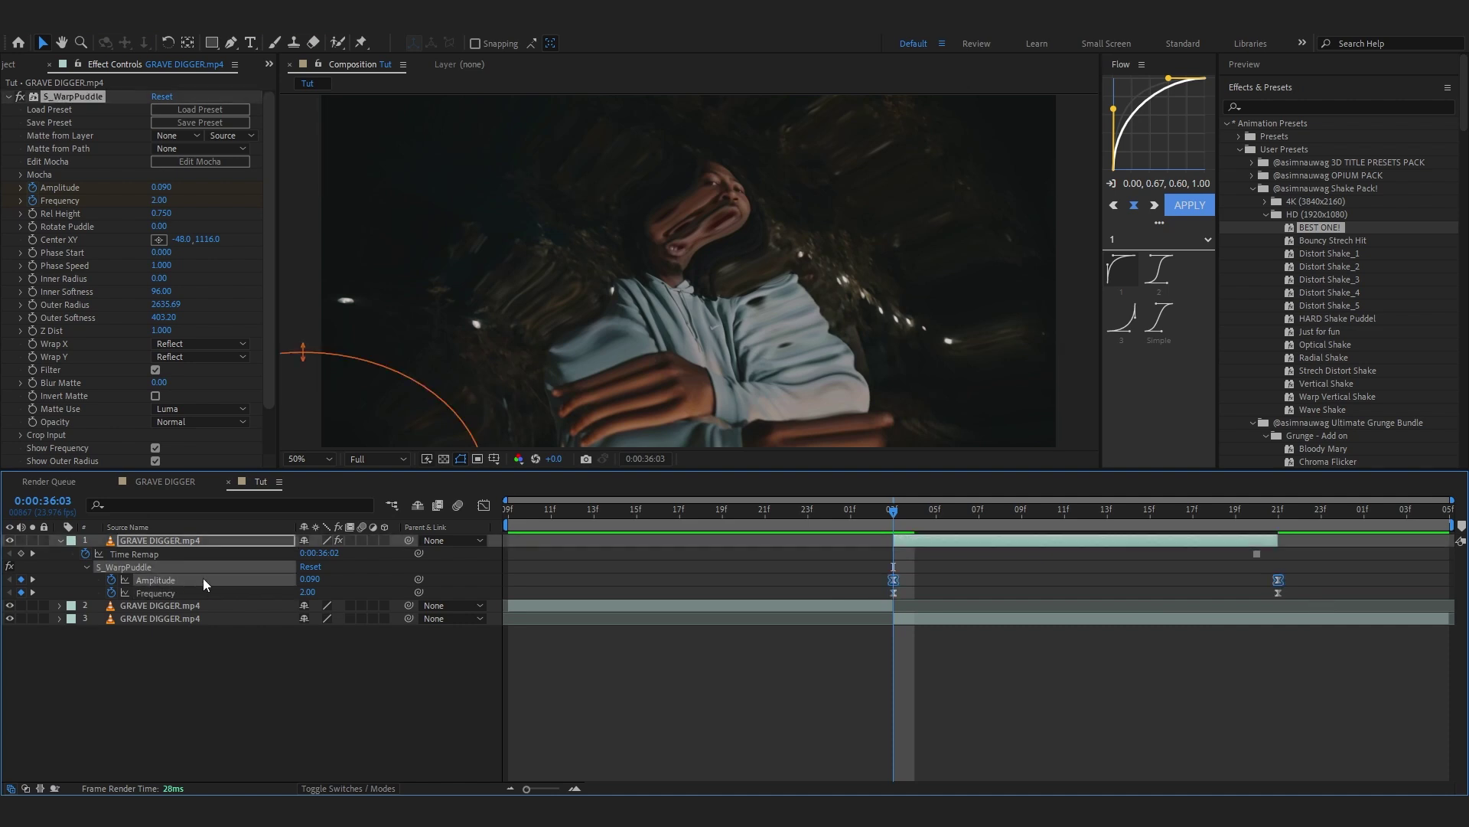
# - Reshape the Amplitude value curve so it drops steeply at the start and eases out slowly, and preview it
pyautogui.click(484, 505)
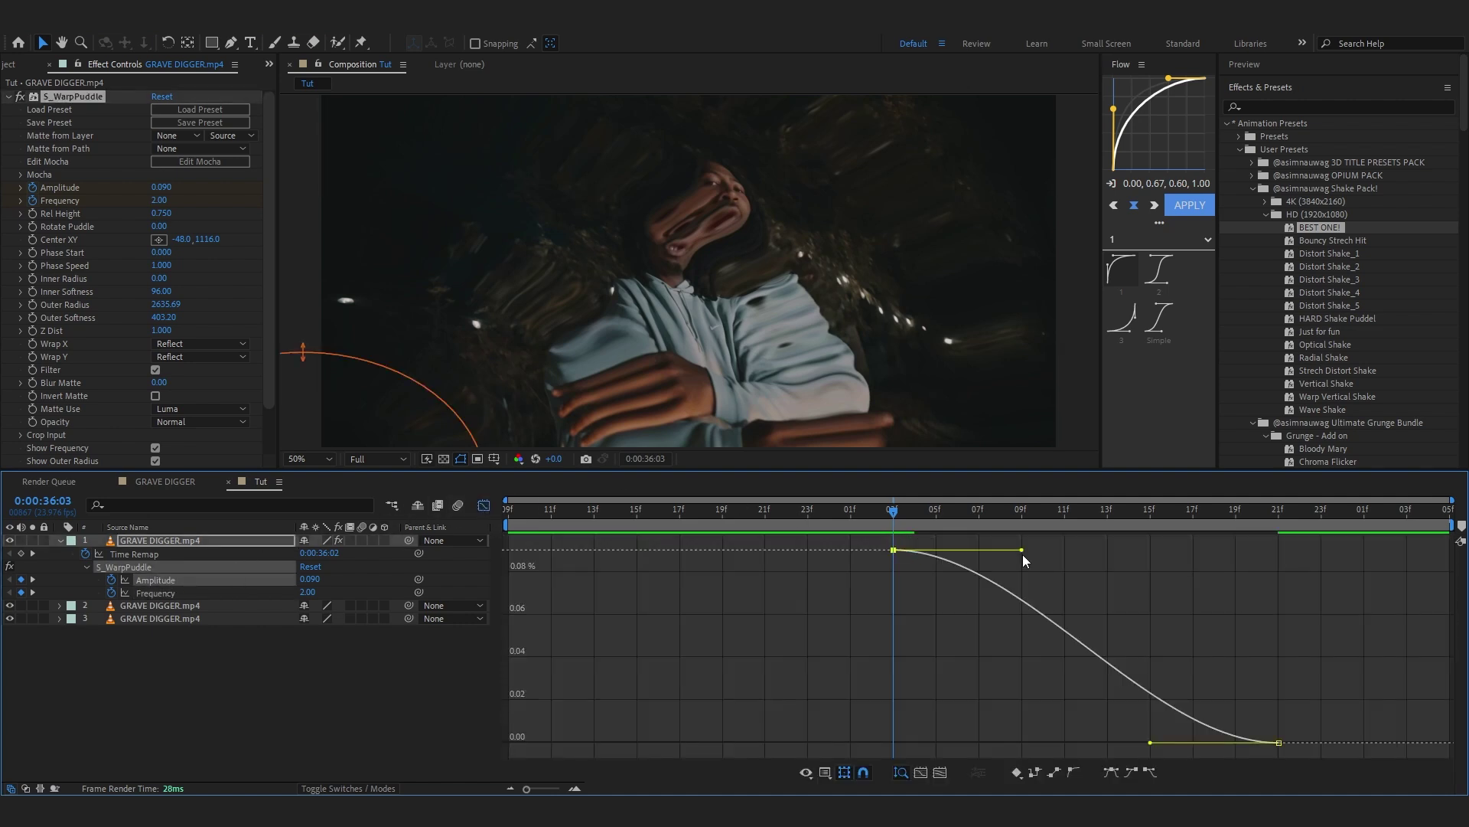
pyautogui.moveTo(1022, 550); pyautogui.dragTo(897, 637)
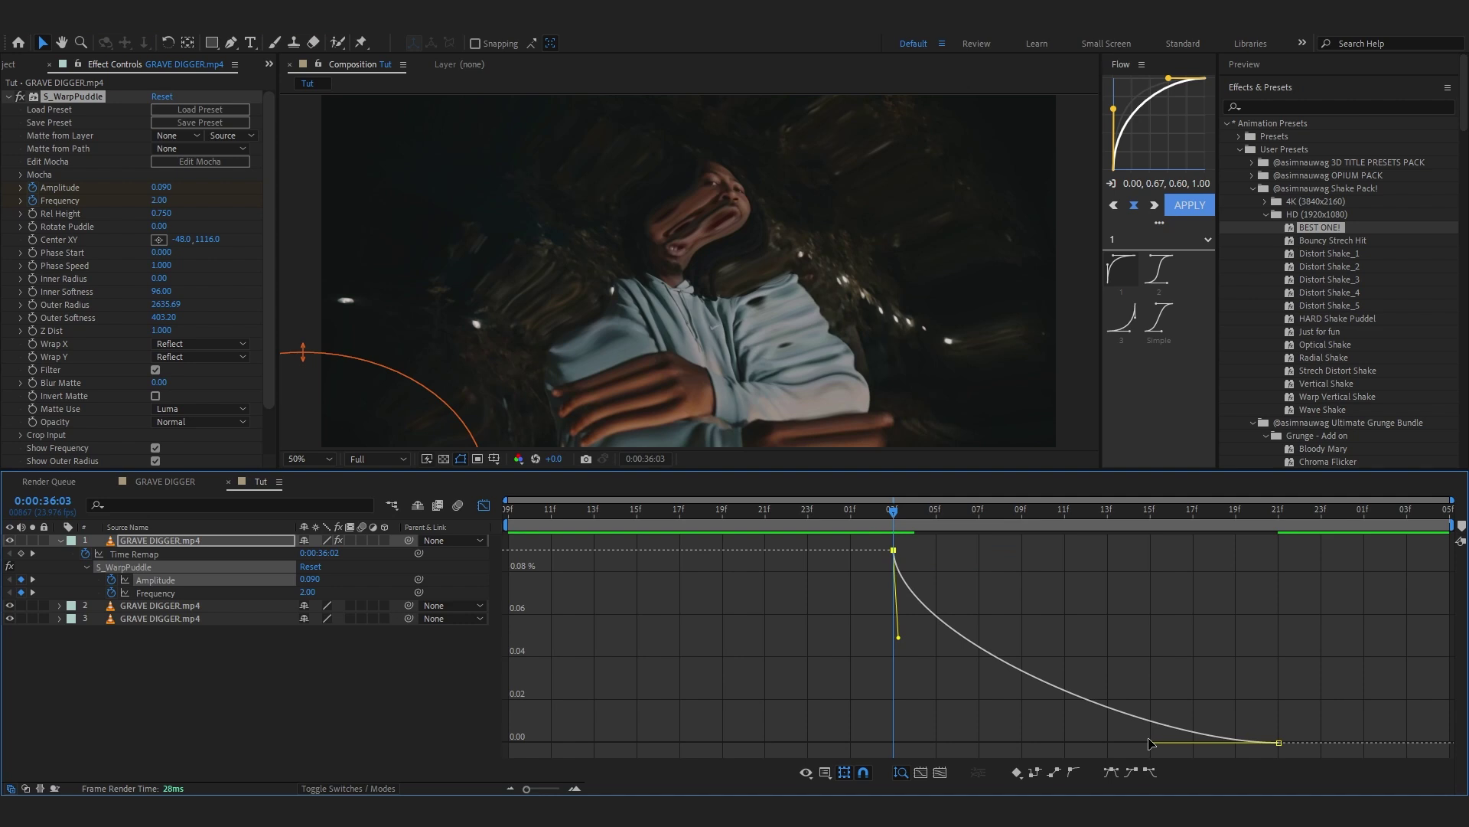
pyautogui.moveTo(1150, 743); pyautogui.dragTo(1051, 742)
pyautogui.press('space')
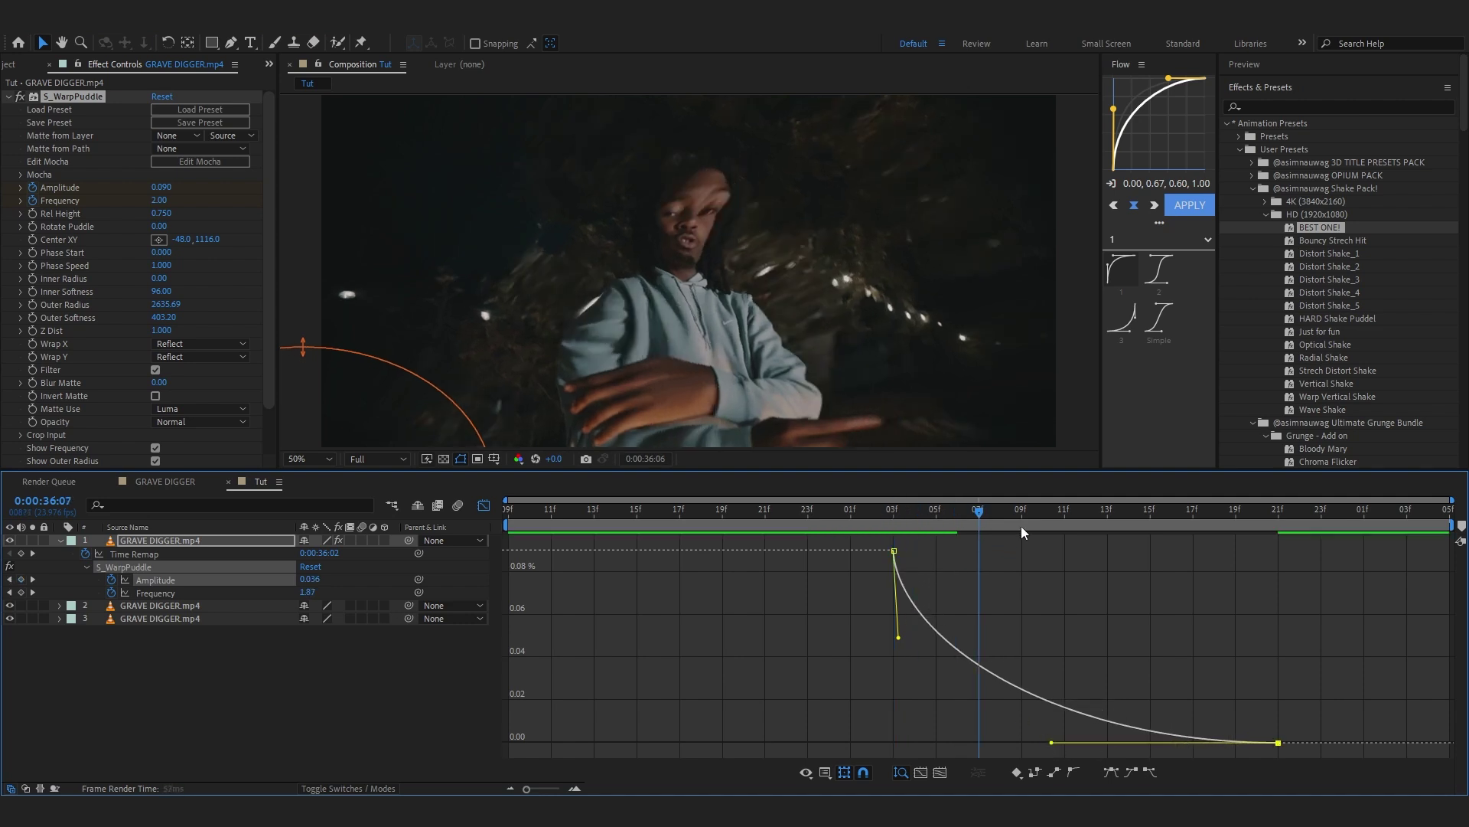
pyautogui.click(861, 526)
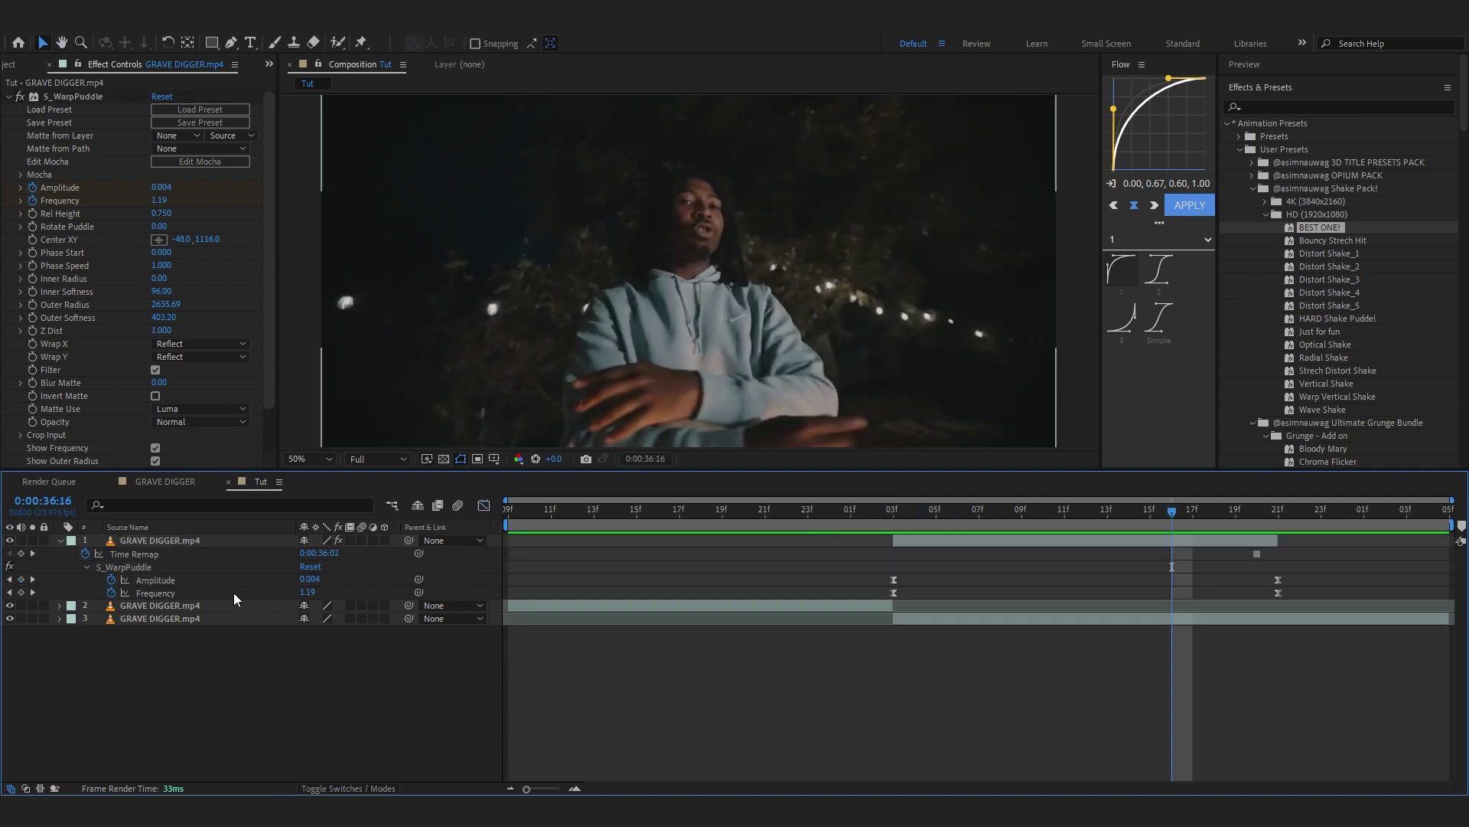
# - Give the Frequency value curve the same steep start and long ease-out, and preview the warp
pyautogui.click(232, 592)
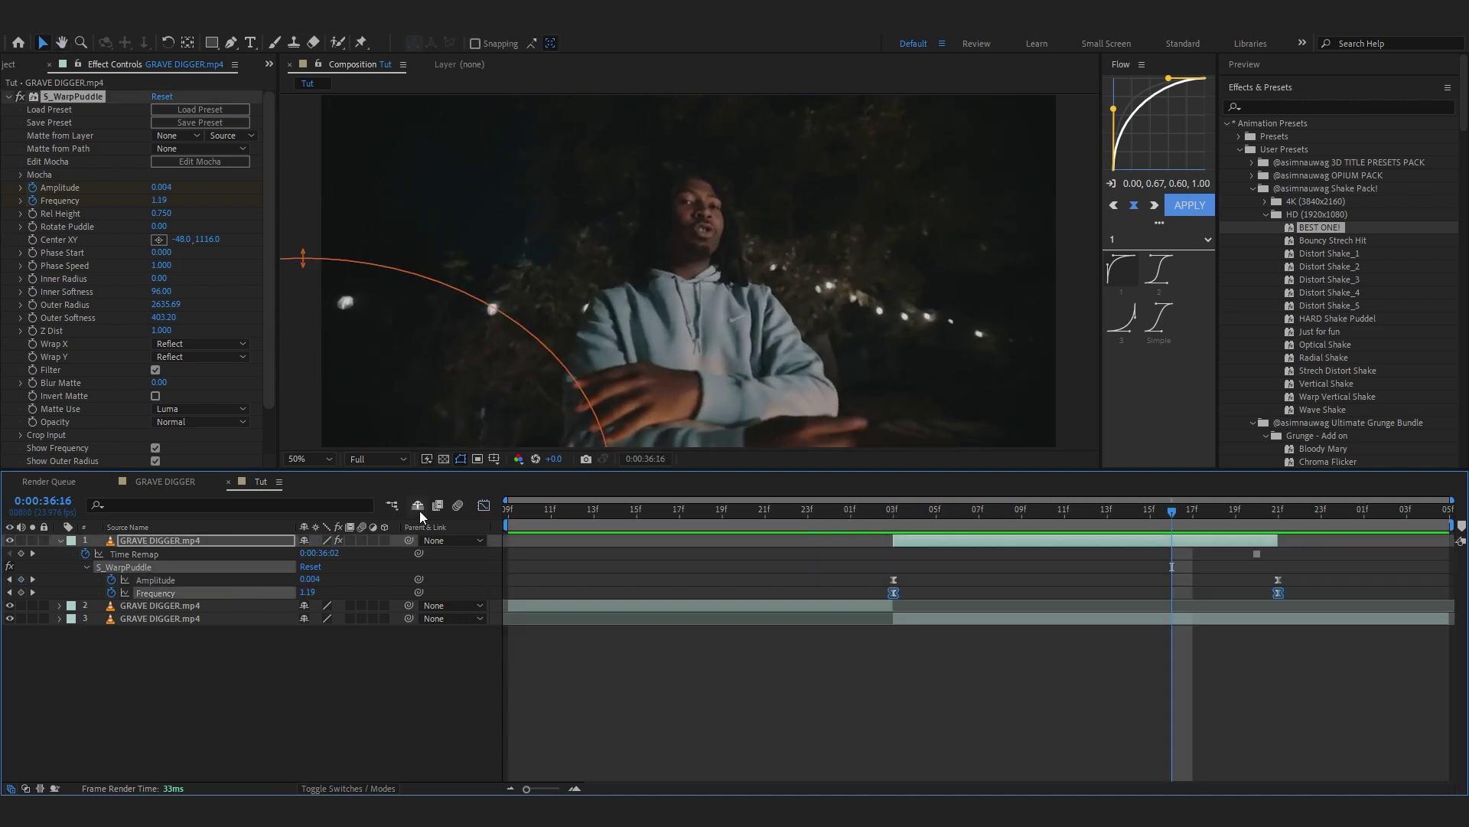
pyautogui.click(485, 505)
pyautogui.moveTo(955, 557); pyautogui.dragTo(831, 547)
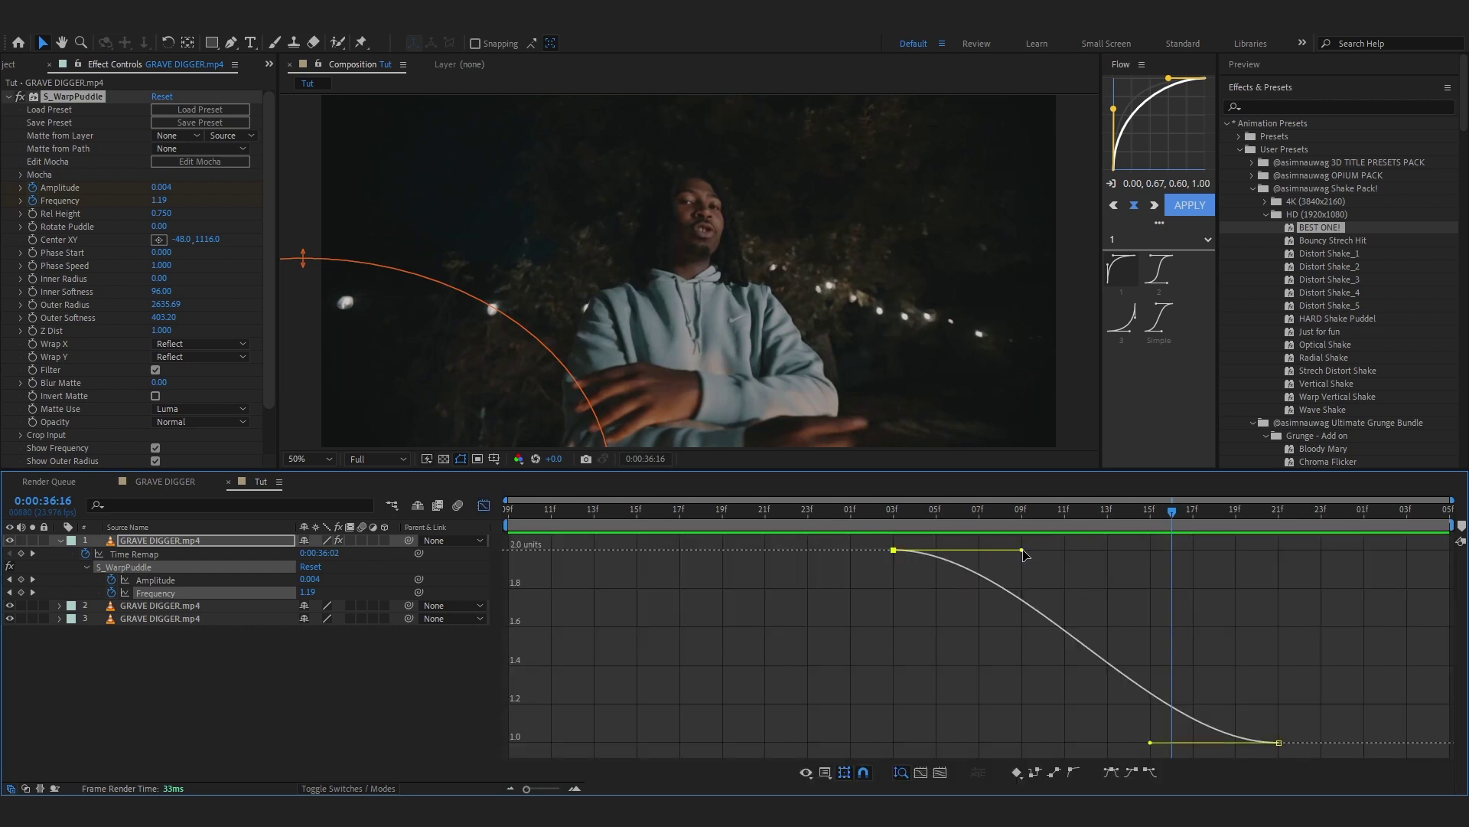
pyautogui.moveTo(1022, 550); pyautogui.dragTo(768, 651)
pyautogui.moveTo(1170, 511); pyautogui.dragTo(884, 557)
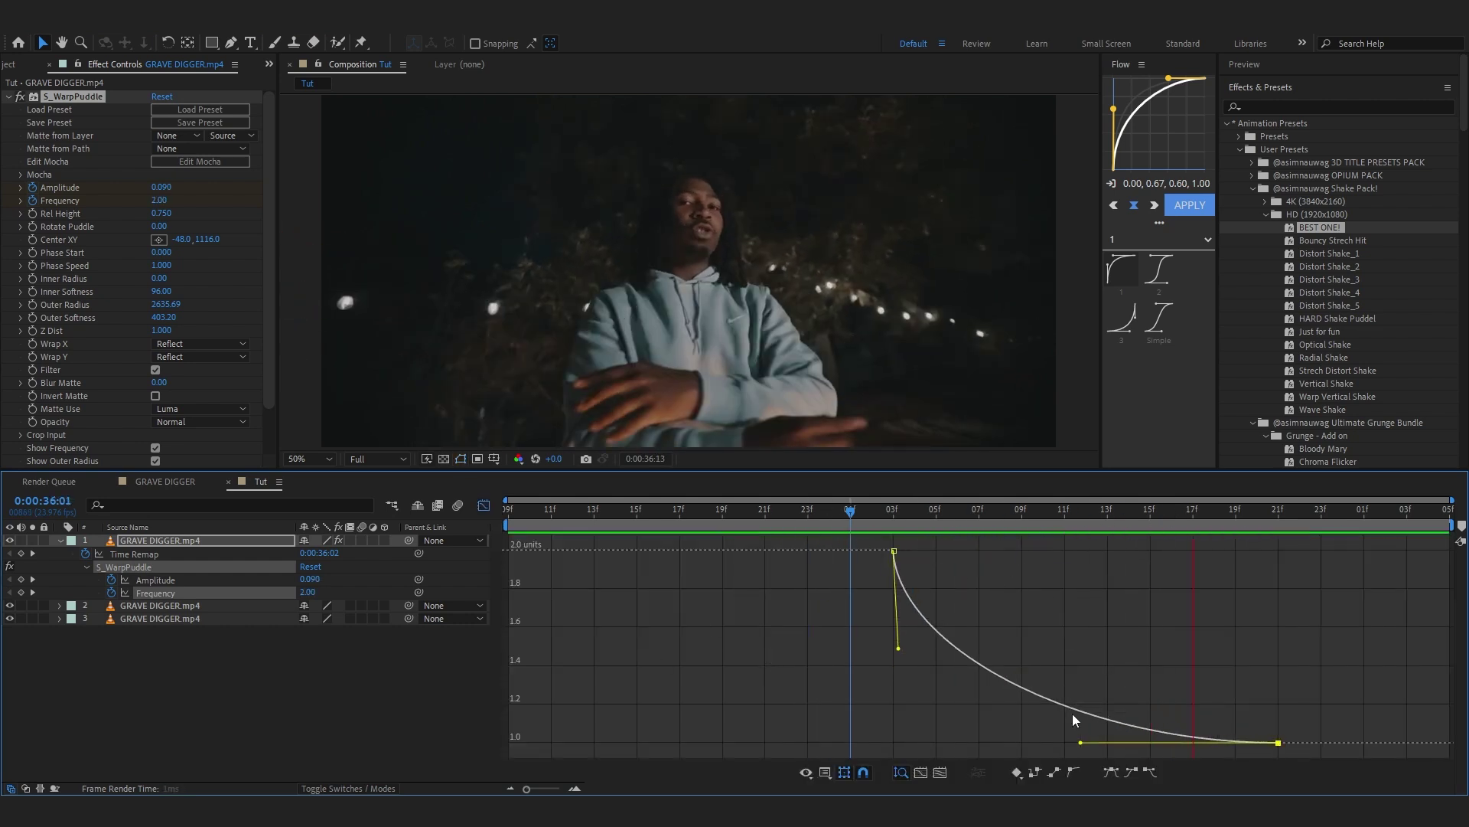
pyautogui.press('space')
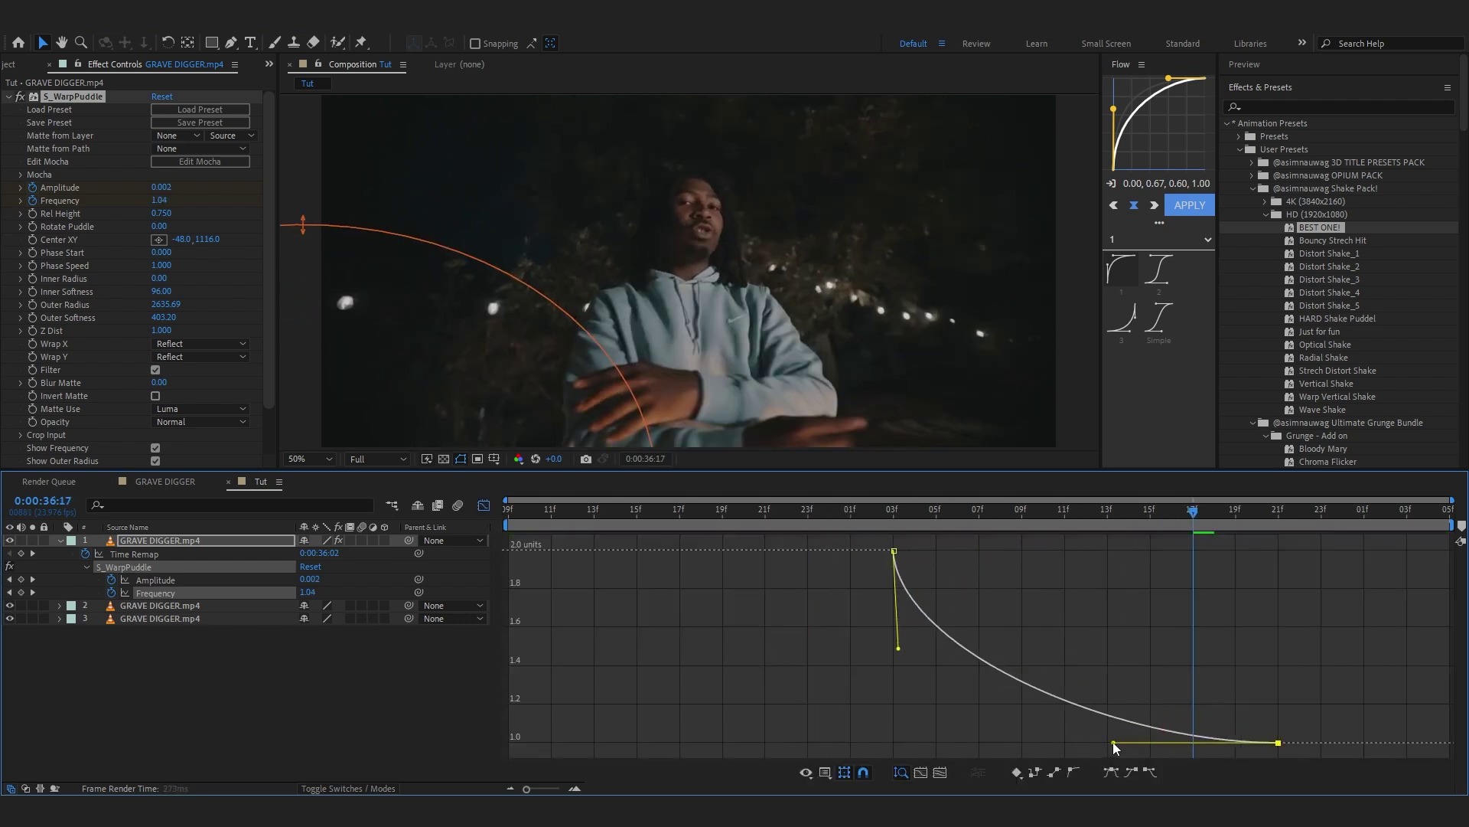
pyautogui.moveTo(1095, 525); pyautogui.dragTo(830, 535)
pyautogui.hotkey('shift', 'F3')
pyautogui.press('space')
pyautogui.press('space')
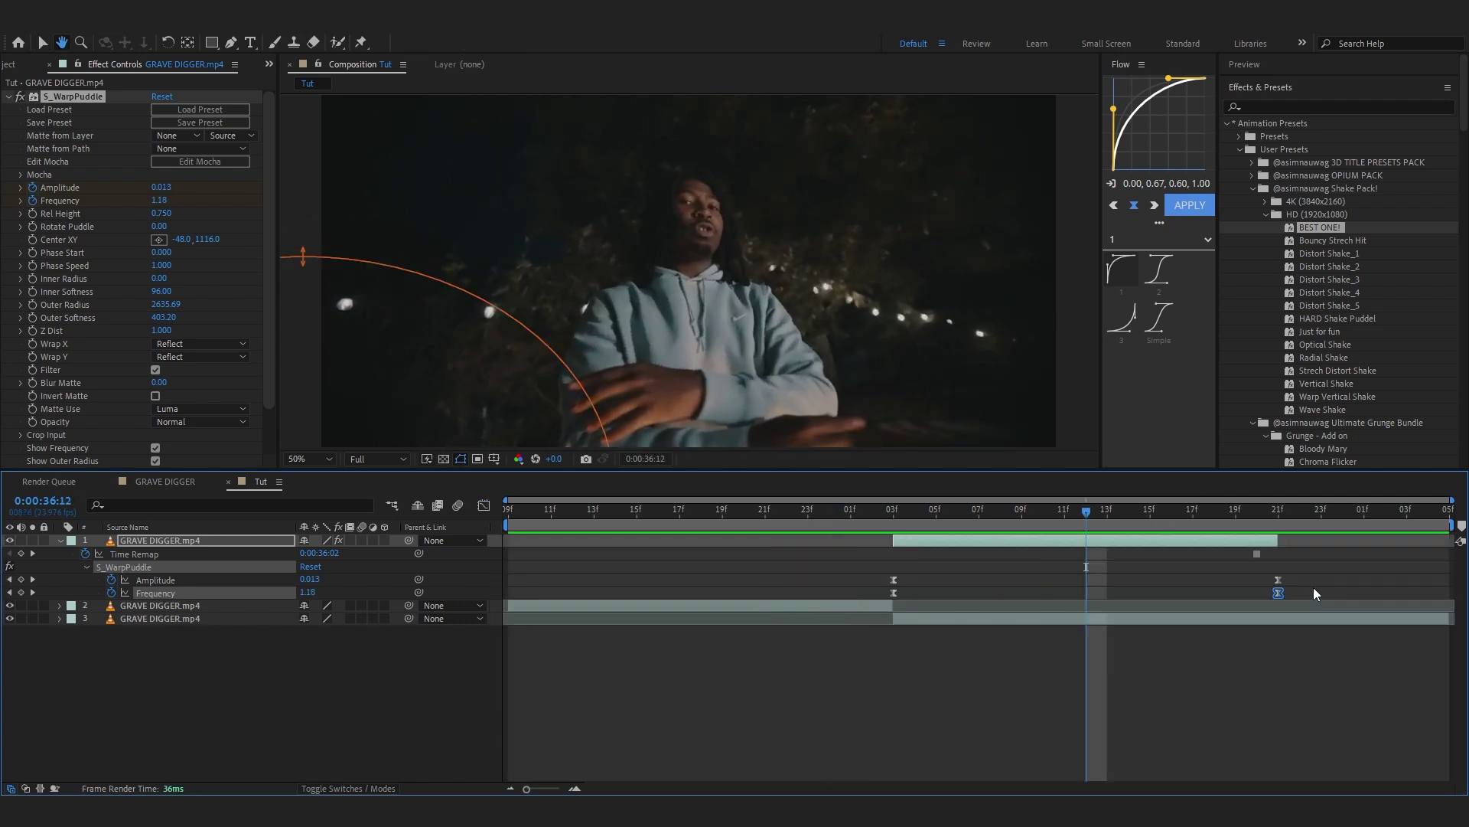
# - Move the final Frequency keyframe past the frozen layer's end to about 0:00:37:01 and preview the transition
pyautogui.moveTo(1314, 596); pyautogui.dragTo(833, 631)
pyautogui.moveTo(1282, 592); pyautogui.dragTo(1407, 593)
pyautogui.click(679, 510)
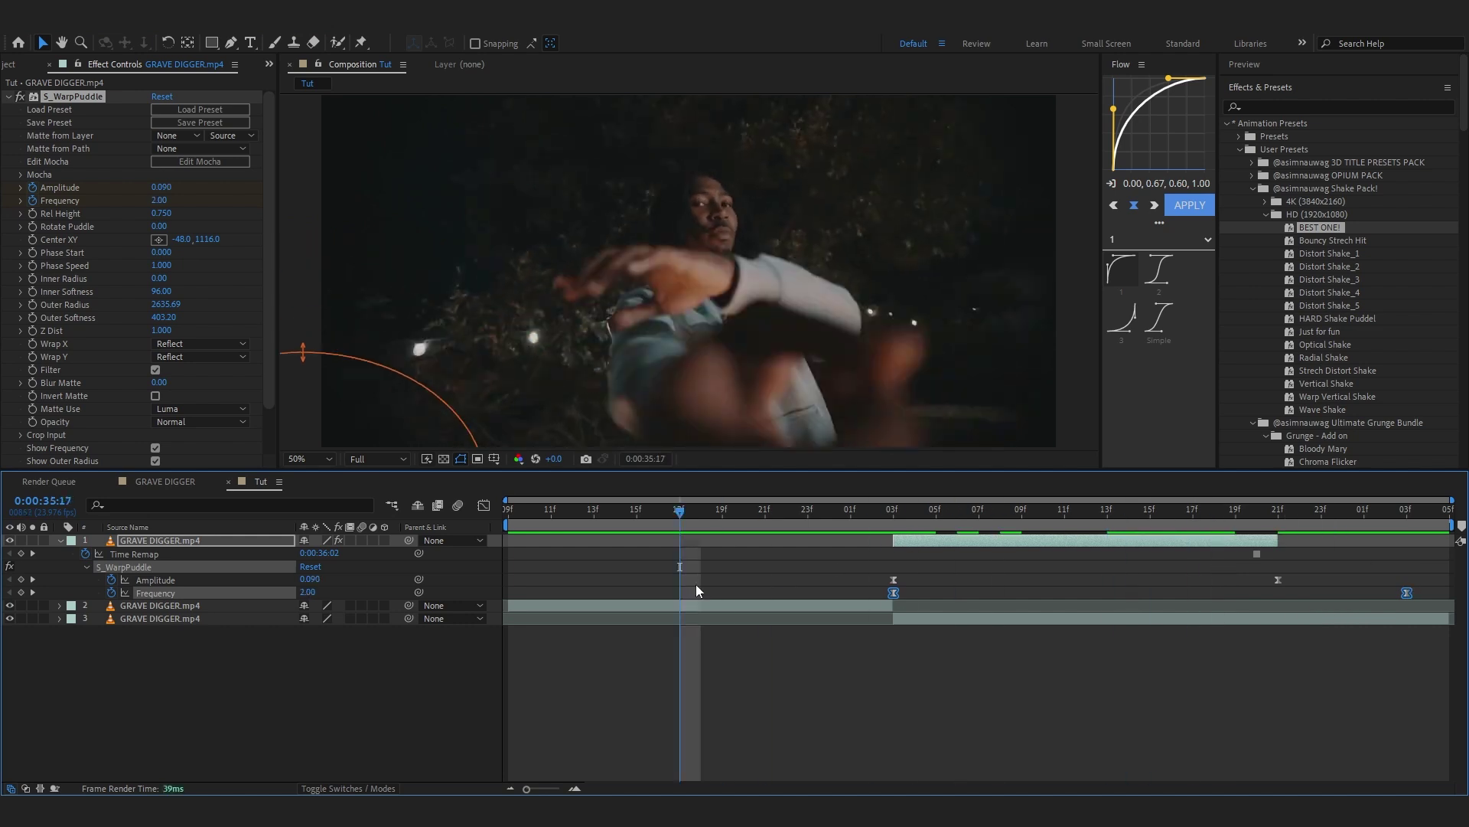
pyautogui.press('space')
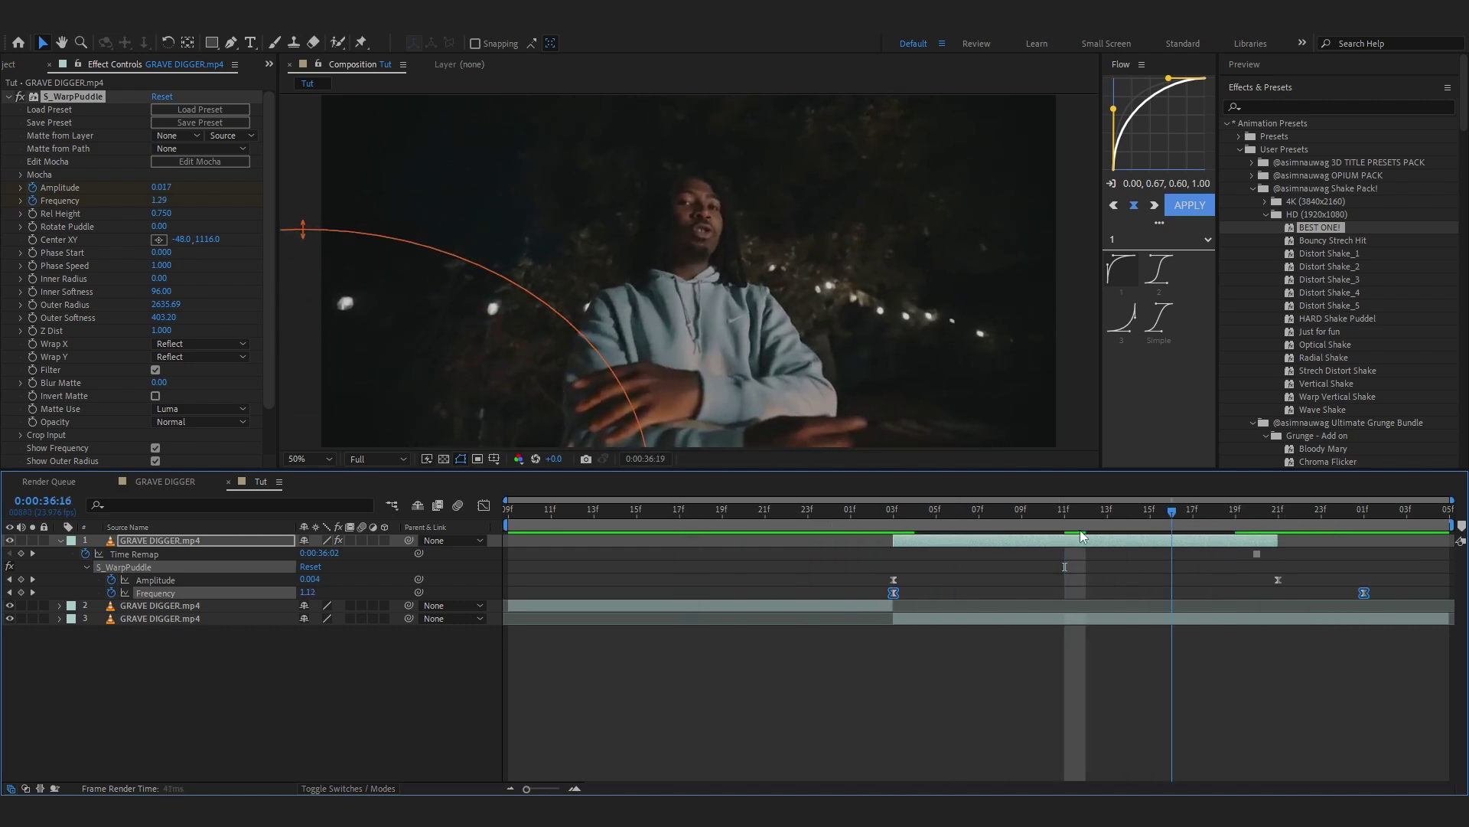
pyautogui.click(851, 523)
pyautogui.press('space')
pyautogui.click(977, 589)
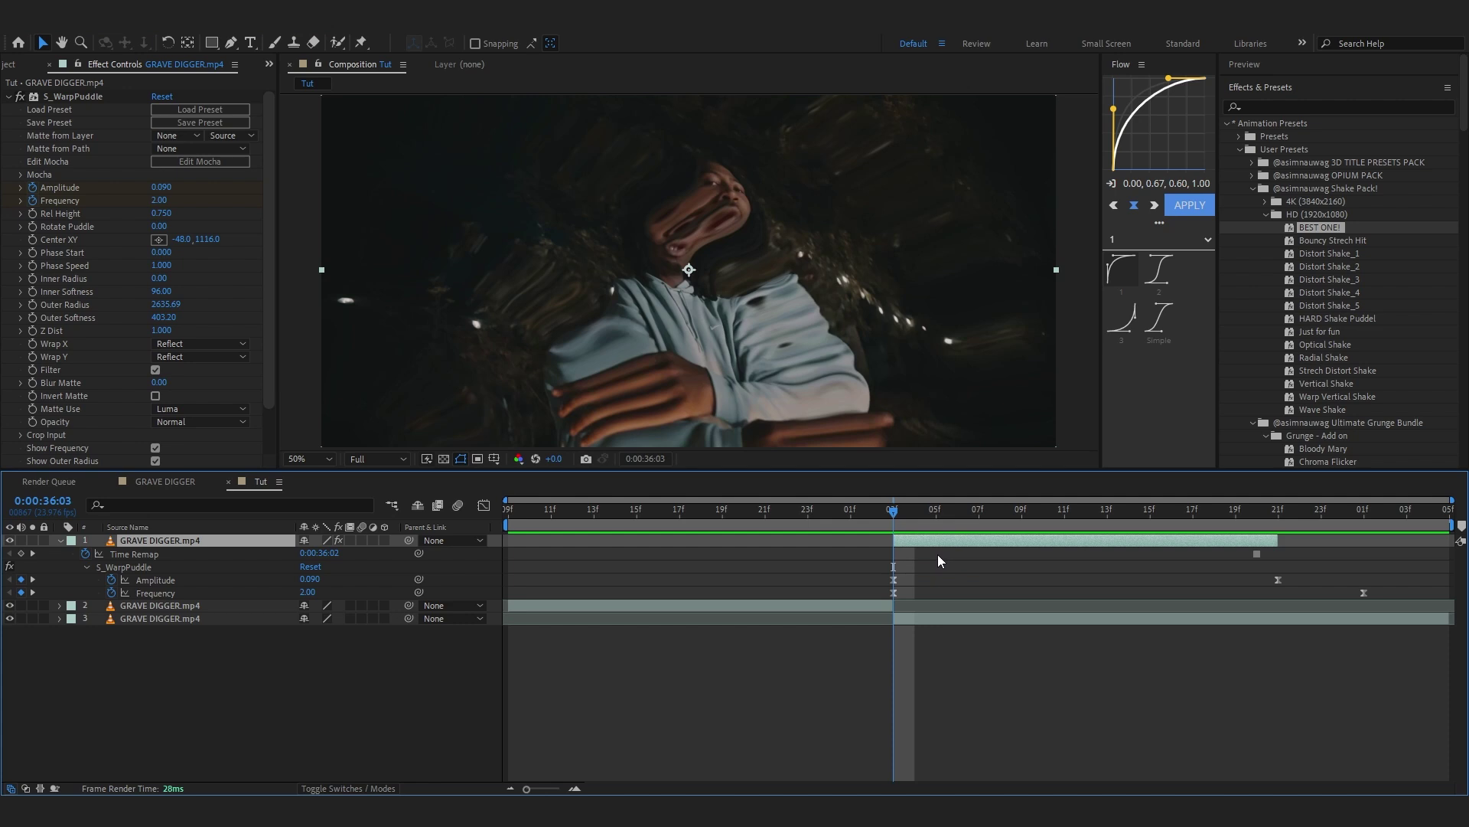
# - Animate the frozen layer's Opacity from 100% at 0:00:36:03 to 0% at 0:00:36:21 and preview the fade
pyautogui.press('t')
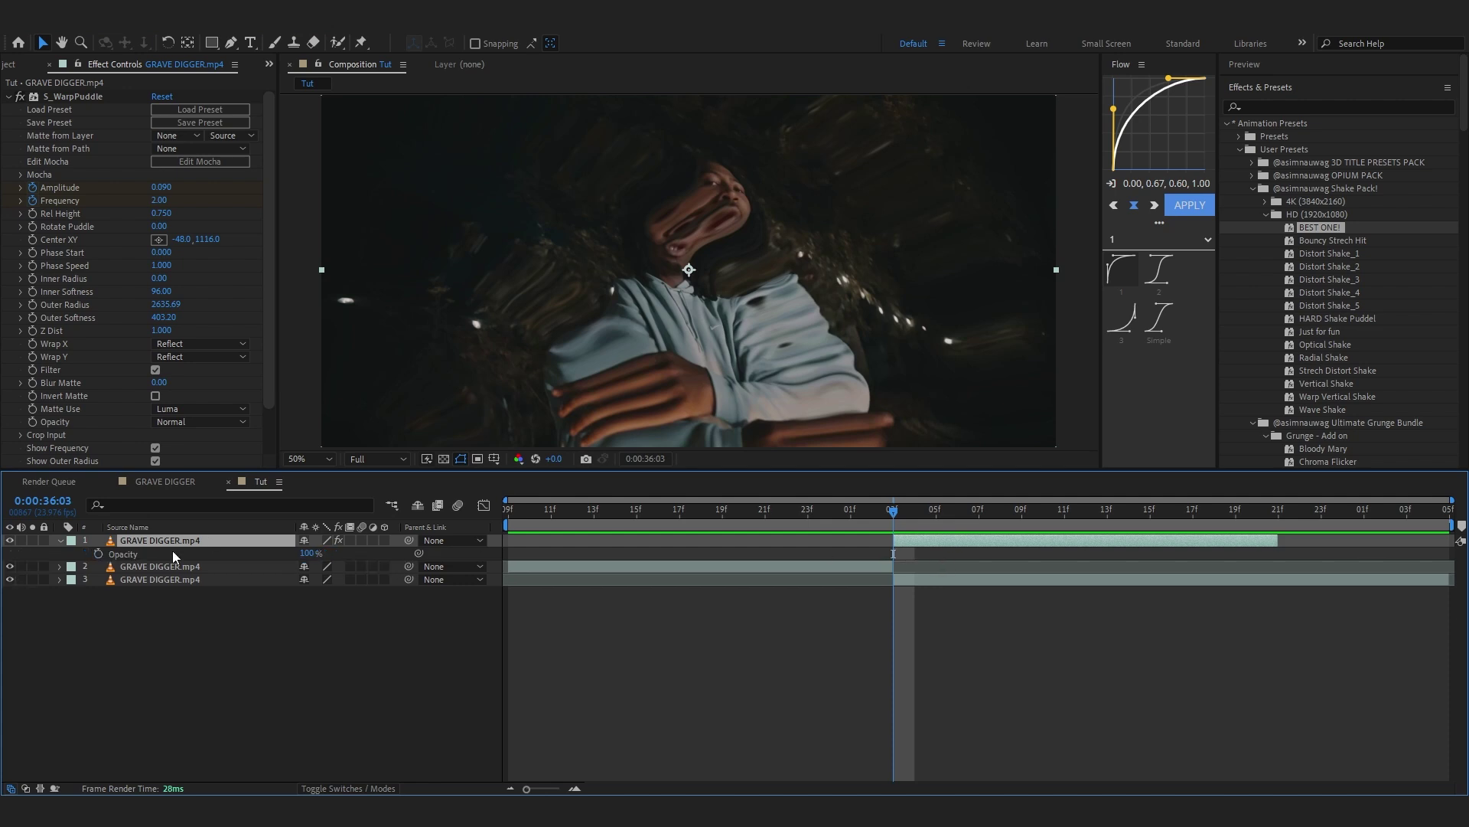
pyautogui.click(95, 555)
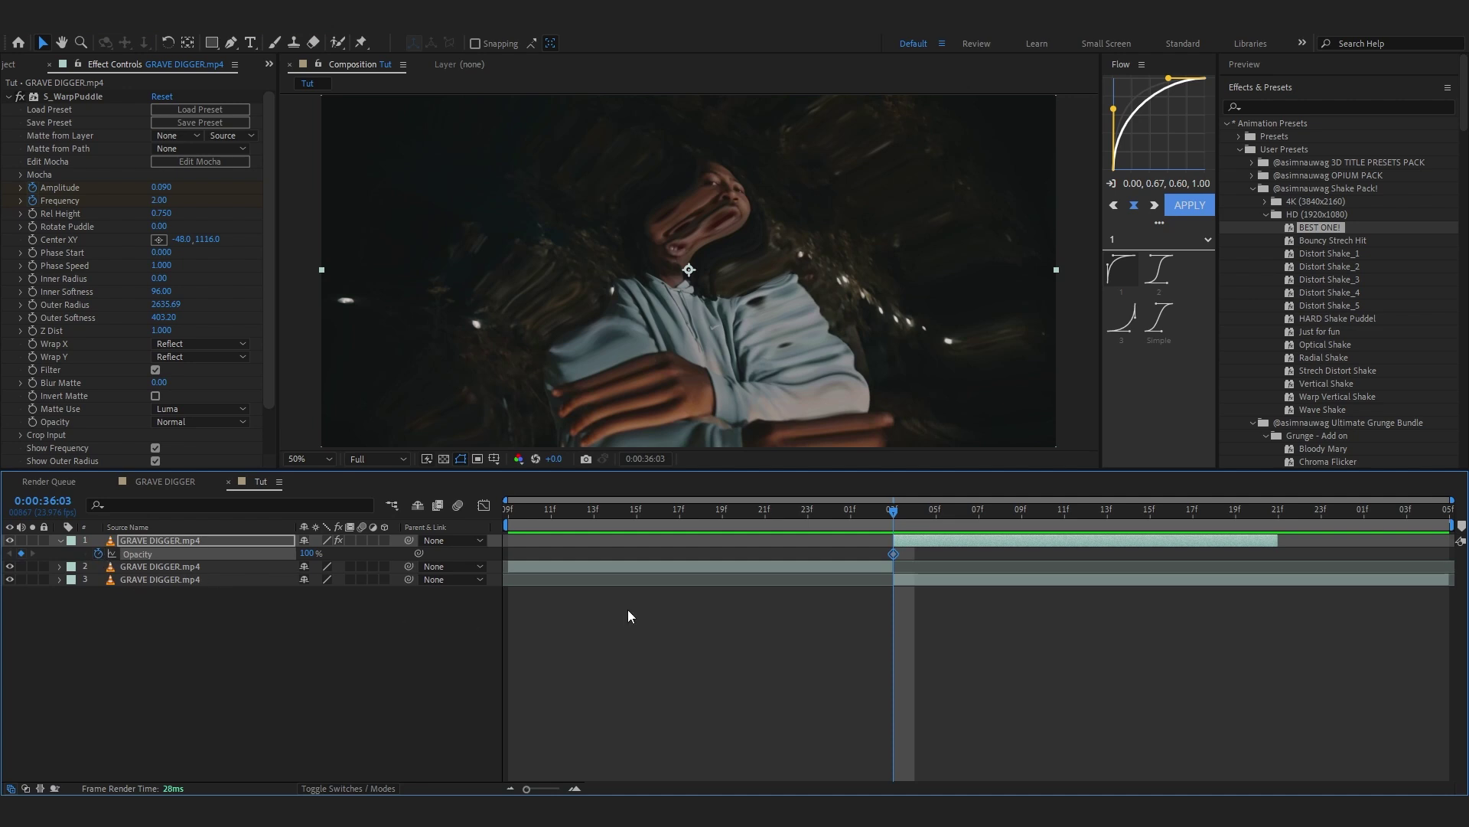
pyautogui.moveTo(893, 511); pyautogui.dragTo(1278, 551)
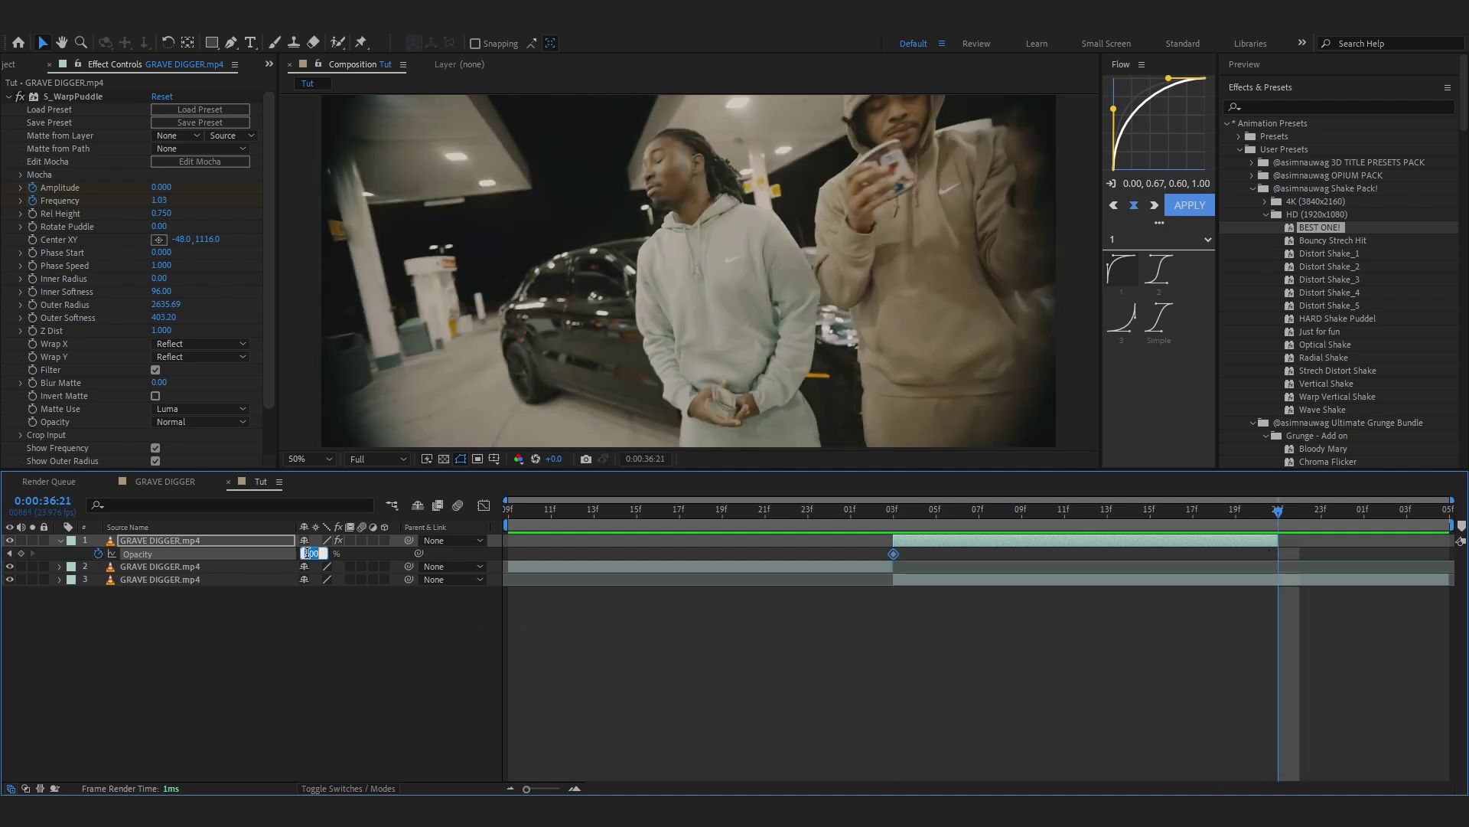
pyautogui.write('0')
pyautogui.click(328, 627)
pyautogui.click(815, 516)
pyautogui.press('space')
pyautogui.press('space')
pyautogui.press('space')
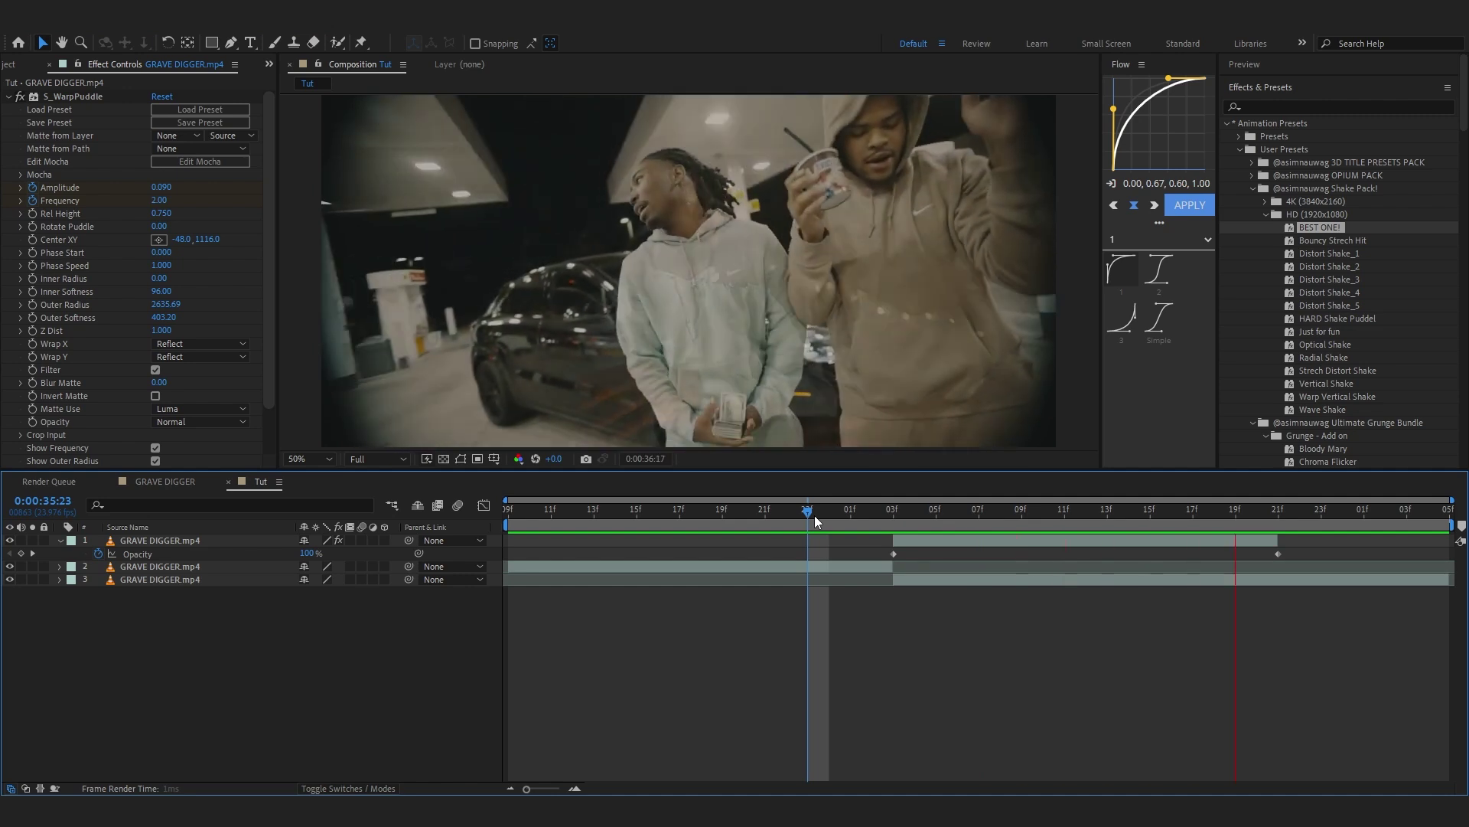
# - Collapse the S_WarpPuddle settings and add the Exposure effect to the frozen layer
pyautogui.click(873, 525)
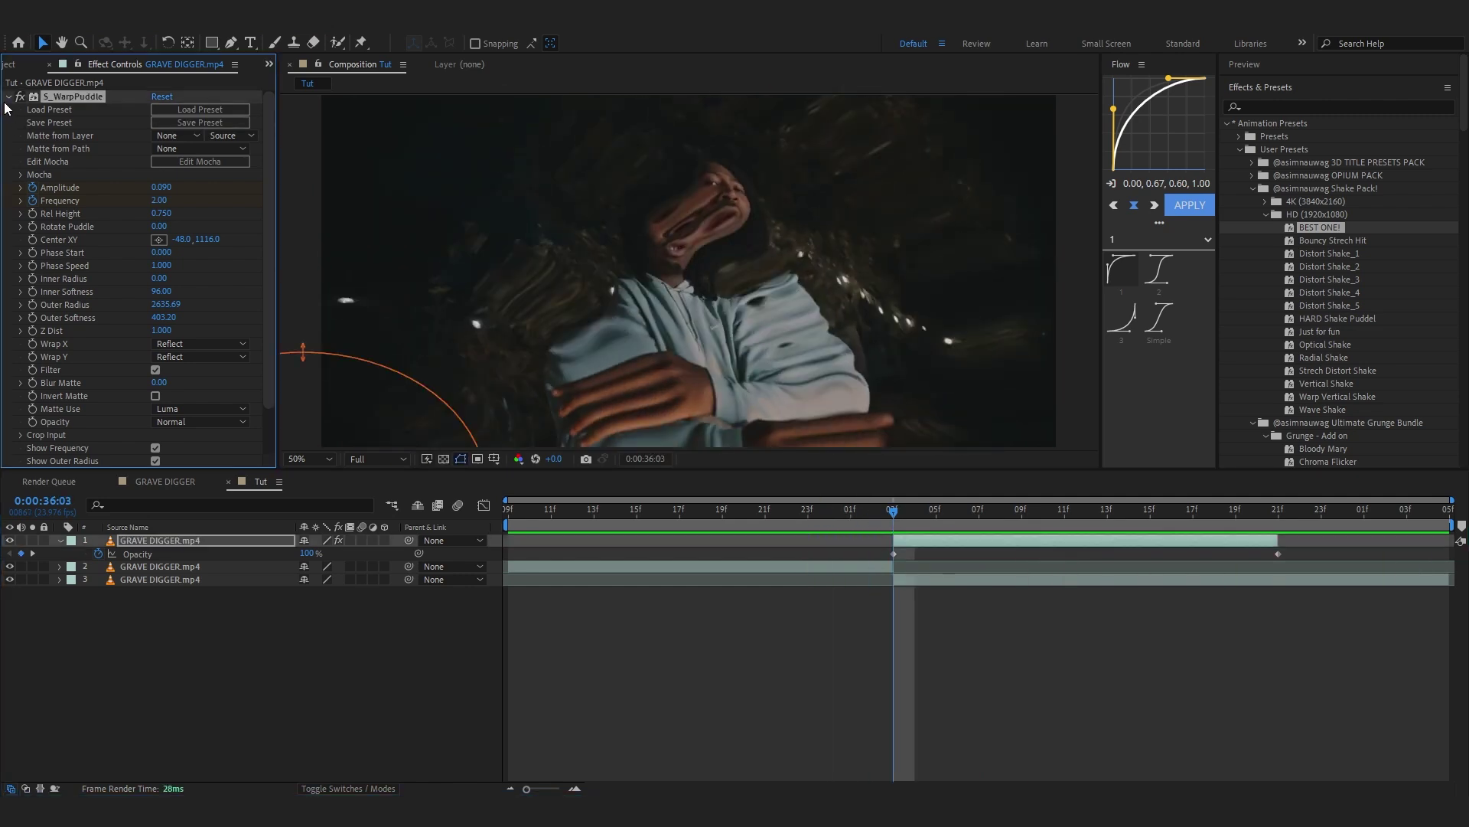
pyautogui.click(8, 96)
pyautogui.click(72, 237)
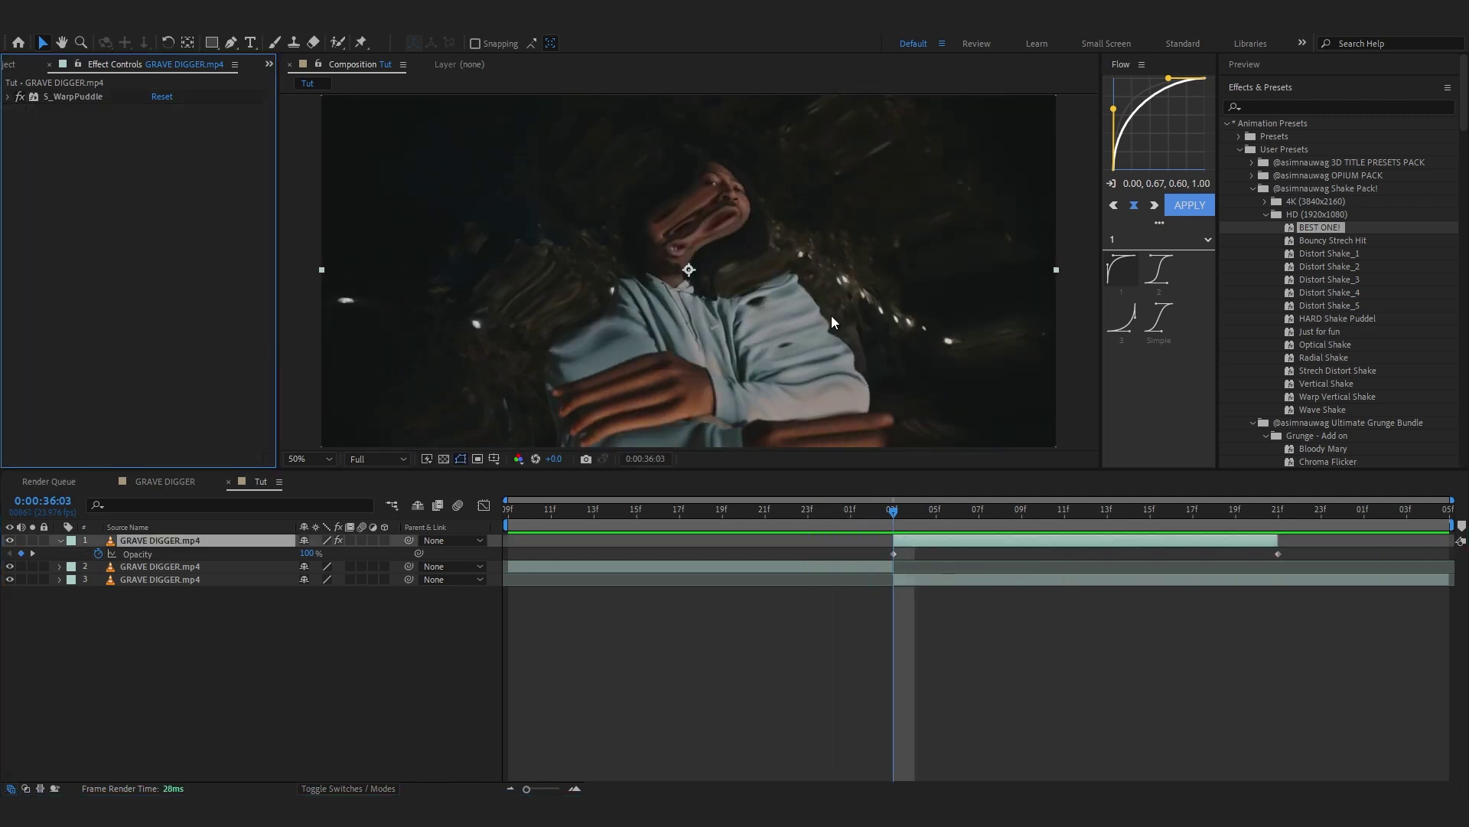
pyautogui.hotkey('ctrl', 'space')
pyautogui.write('exp')
pyautogui.click(690, 218)
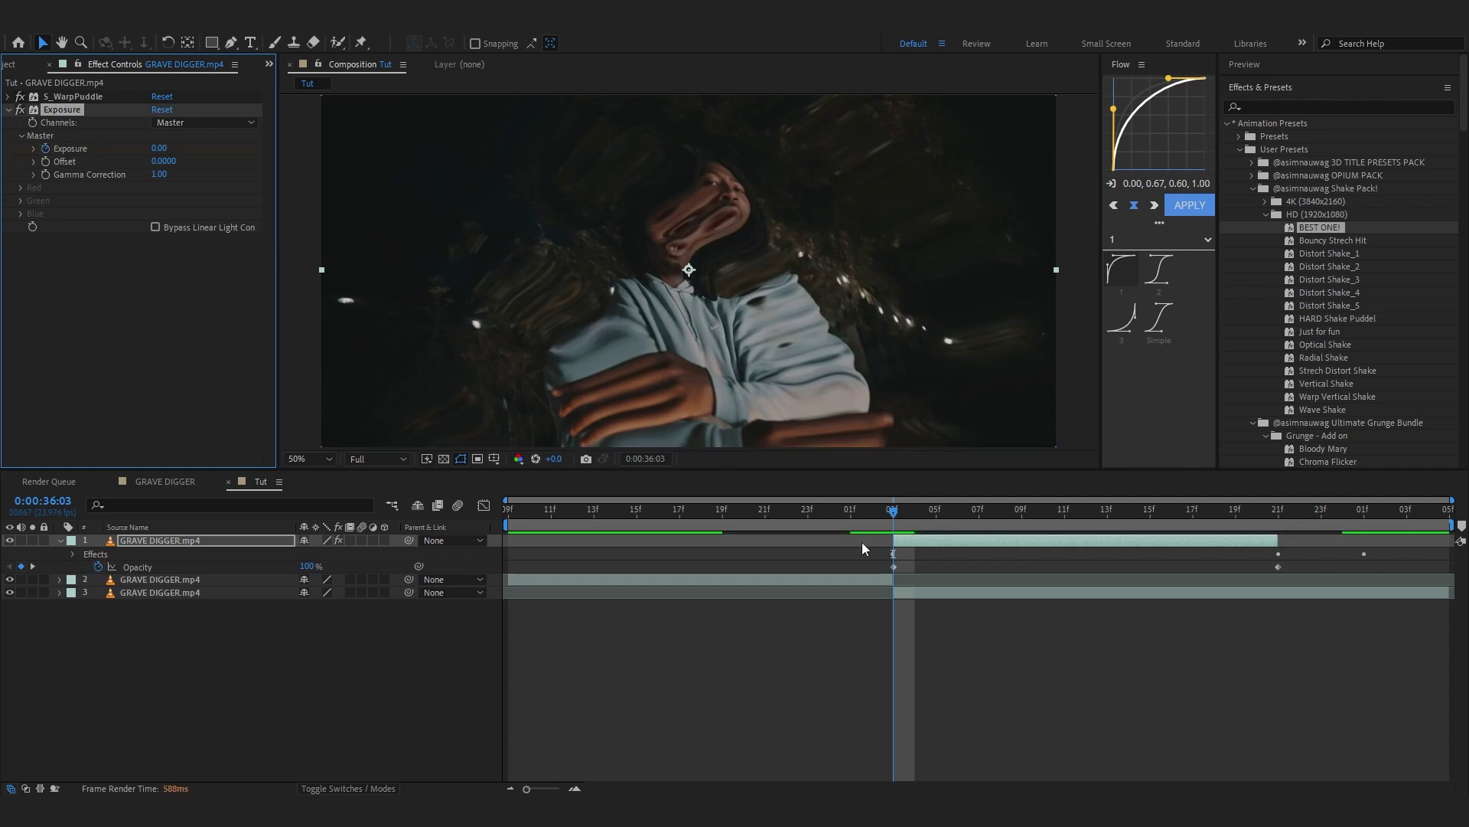
# - Animate Exposure from 3 at 0:00:36:03 down to 0 at about 0:00:36:15 and preview the flash
pyautogui.press('u')
pyautogui.click(893, 619)
pyautogui.moveTo(980, 620); pyautogui.dragTo(1001, 620)
pyautogui.moveTo(305, 620); pyautogui.dragTo(505, 617)
pyautogui.click(940, 519)
pyautogui.moveTo(940, 519); pyautogui.dragTo(889, 531)
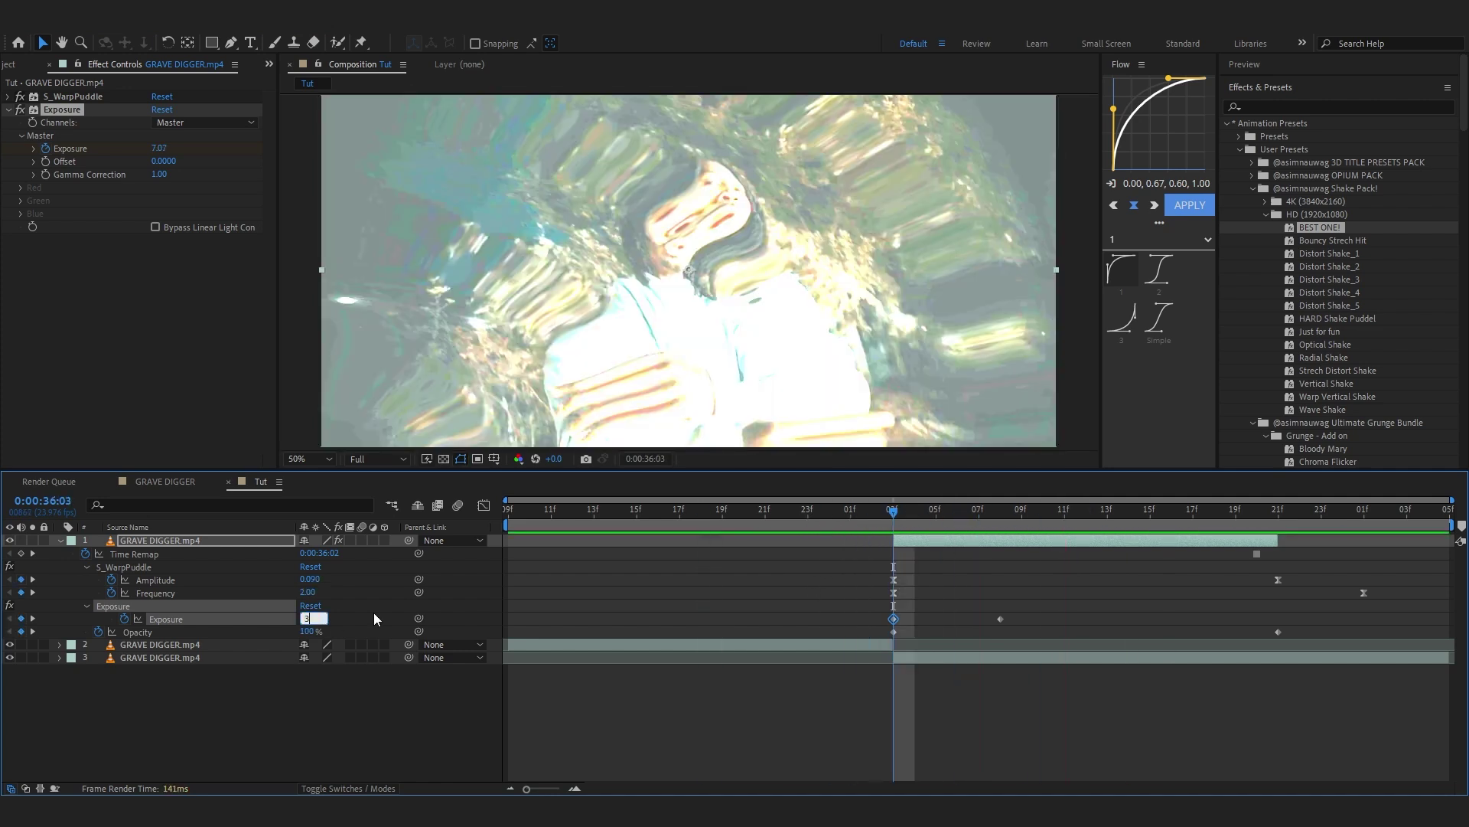
pyautogui.write('3')
pyautogui.press('Return')
pyautogui.moveTo(893, 506); pyautogui.dragTo(824, 516)
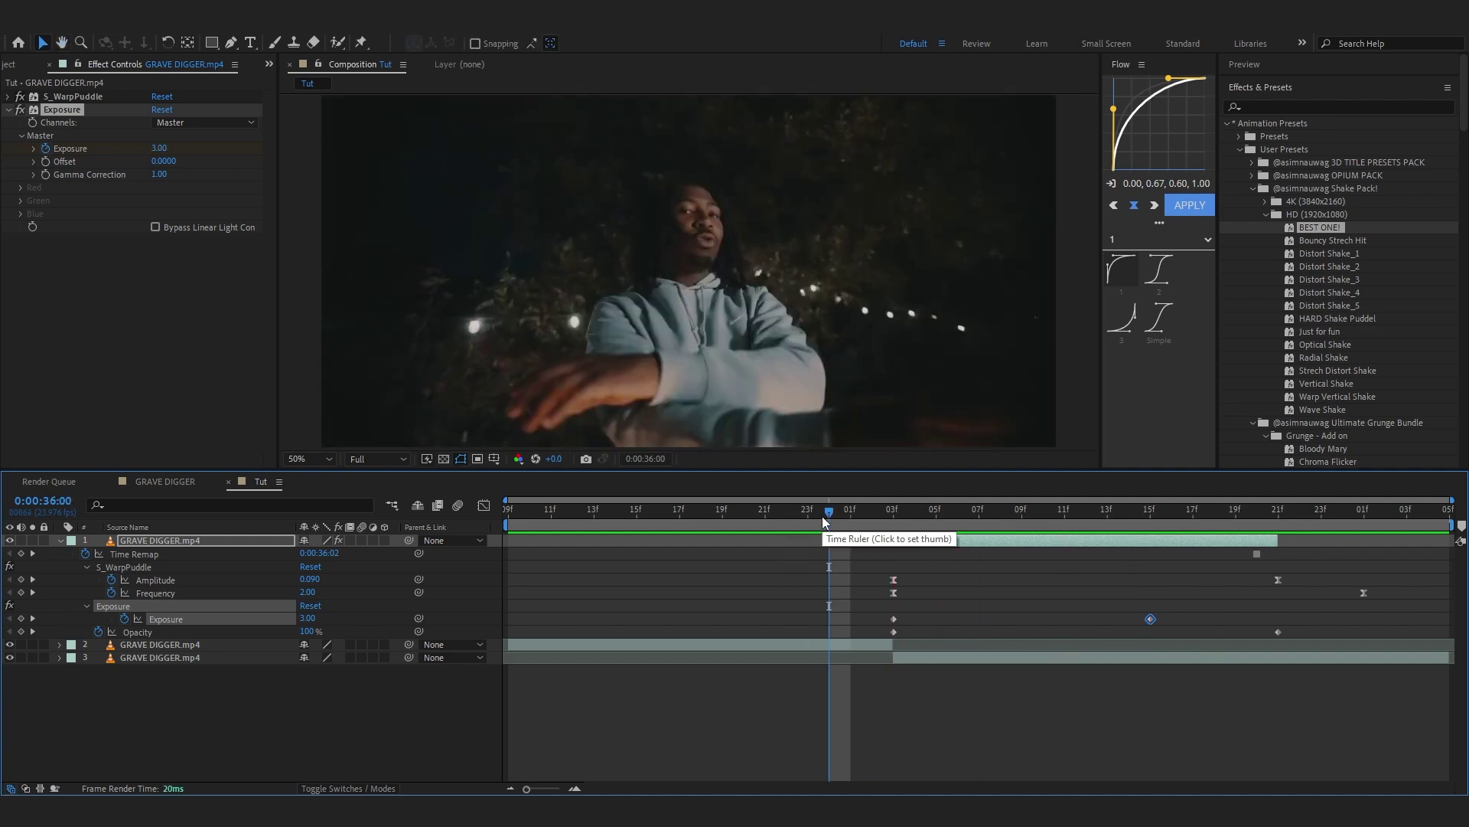
pyautogui.press('space')
pyautogui.press('space')
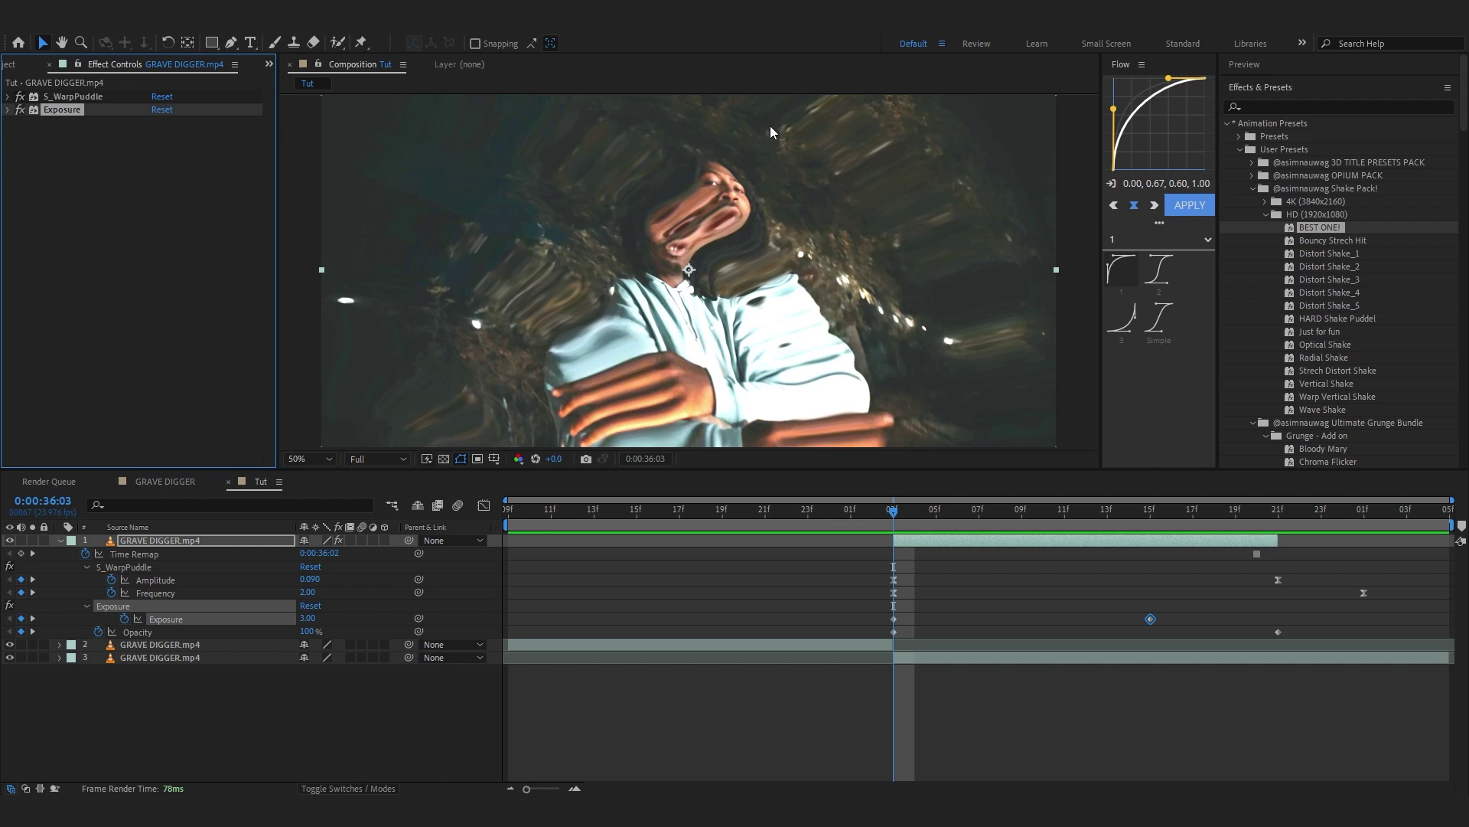
# - Apply the uni.Box Bokeh effect to the frozen layer below Exposure
pyautogui.hotkey('ctrl', 'space')
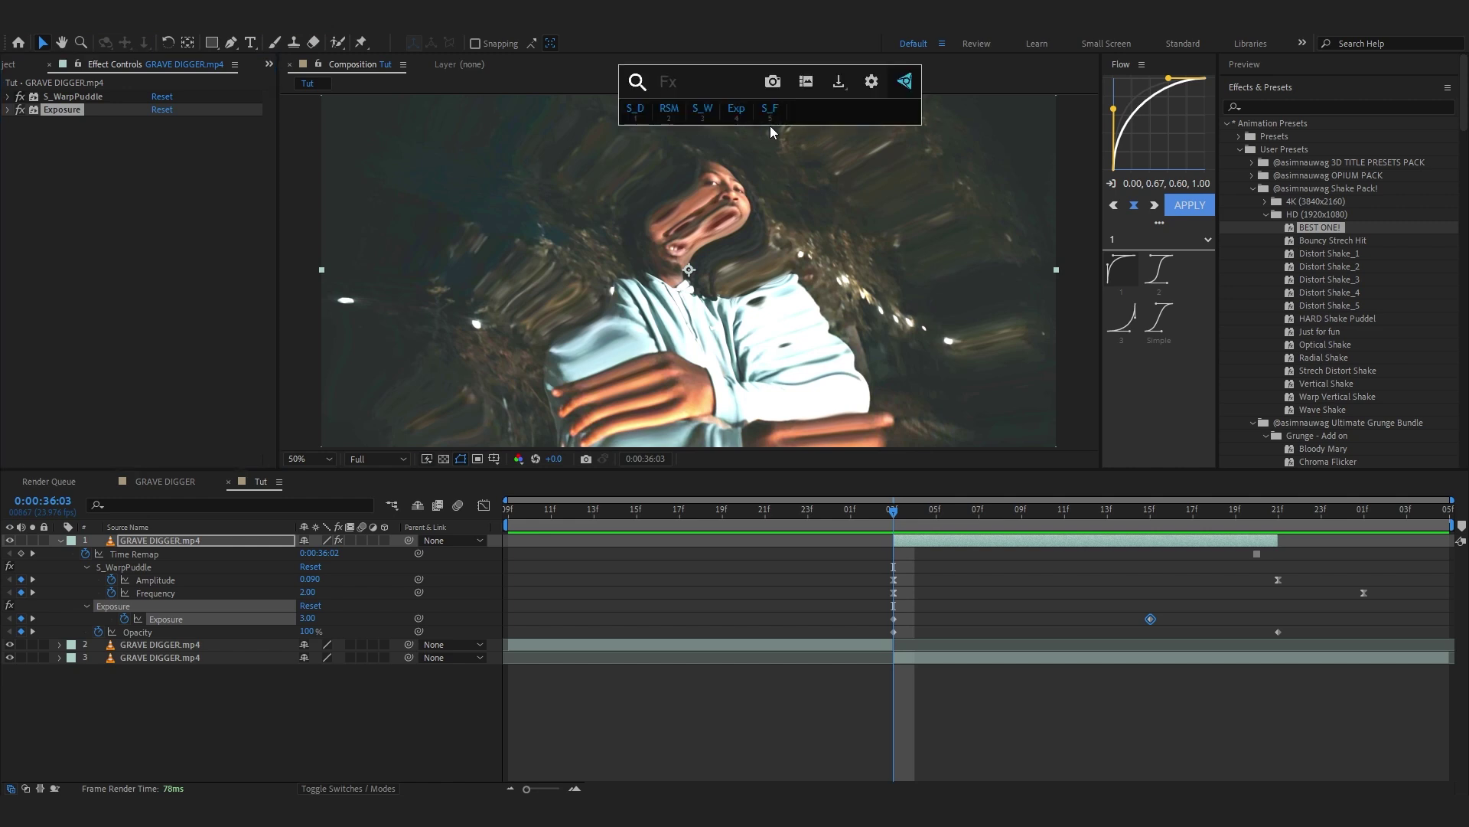
pyautogui.press('Escape')
pyautogui.hotkey('ctrl', 'space')
pyautogui.write('un')
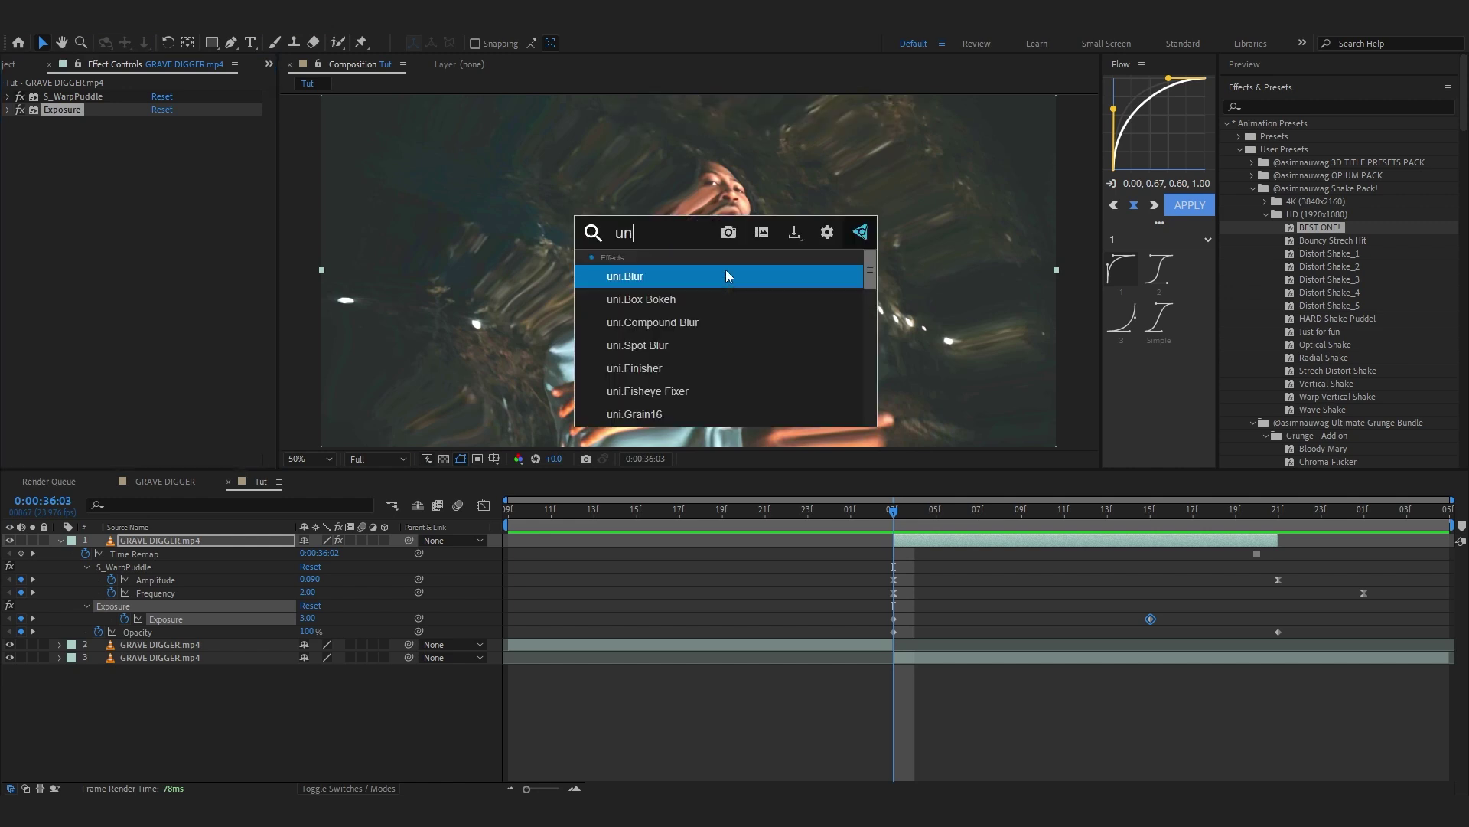
pyautogui.write('i.box')
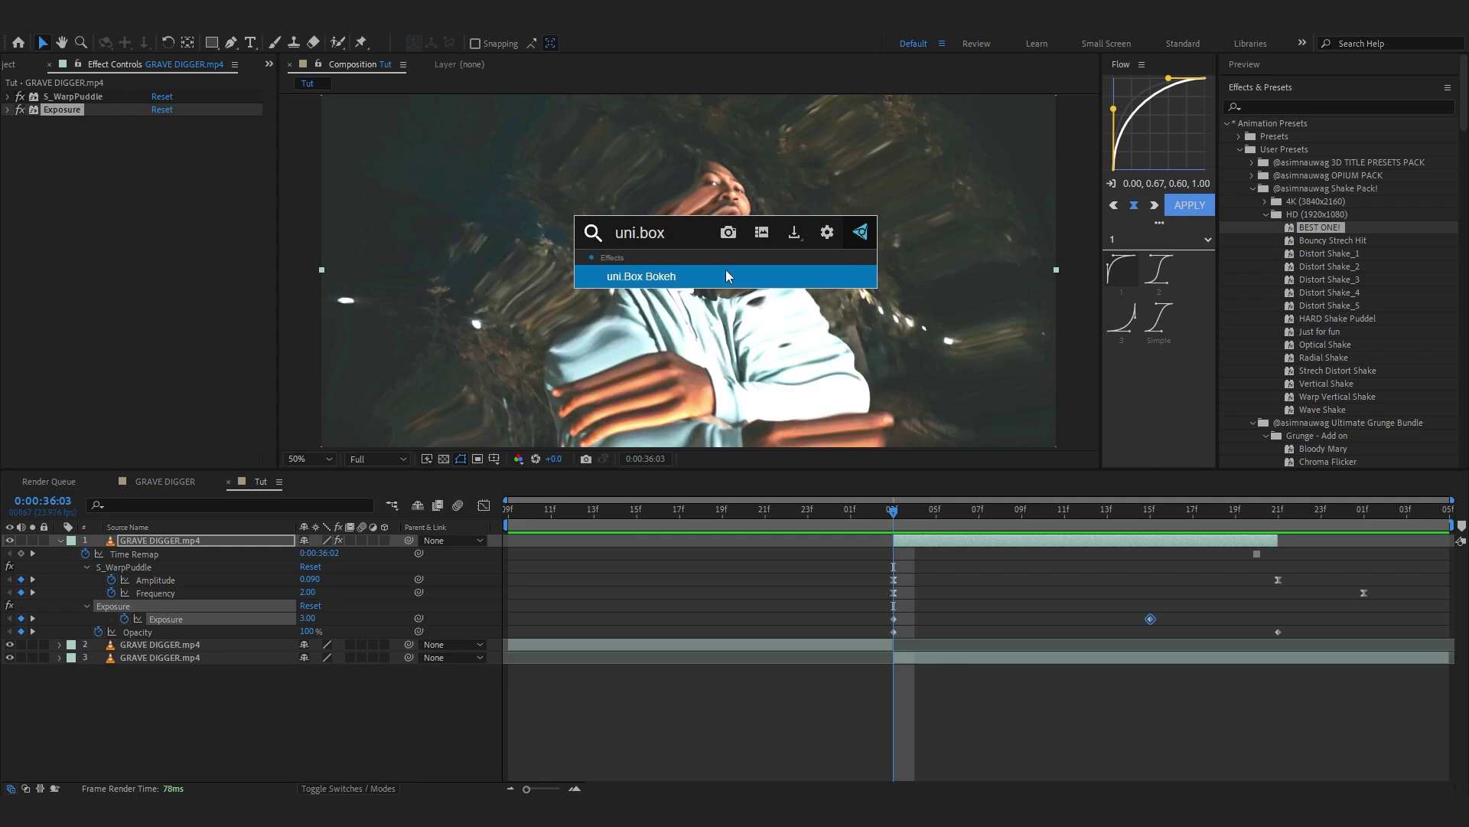
pyautogui.press('Return')
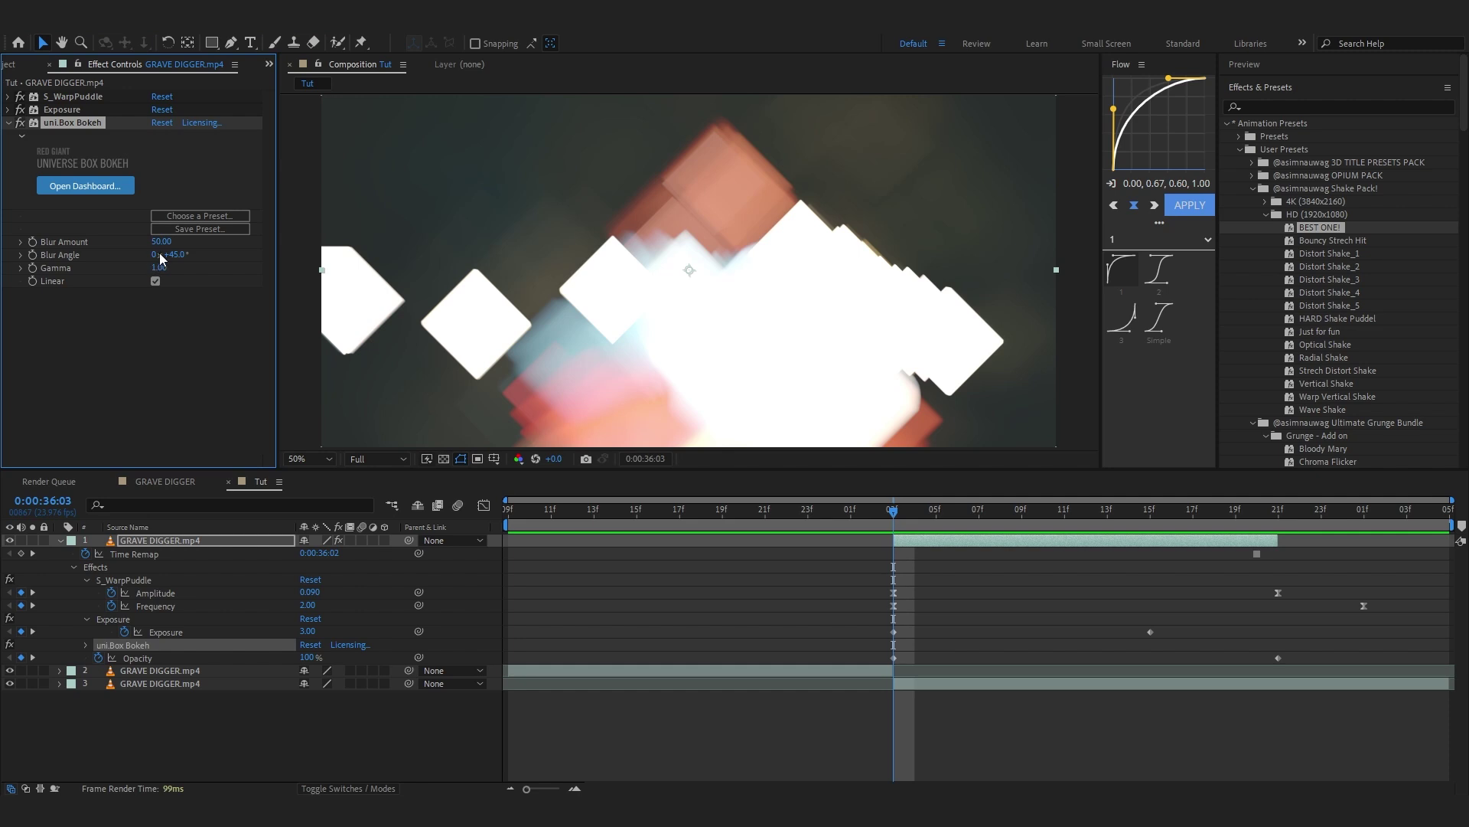
# - Animate the uni.Box Bokeh Blur Amount from 10 at 0:00:36:03 to 0 at 0:00:36:14
pyautogui.write('0')
pyautogui.click(65, 305)
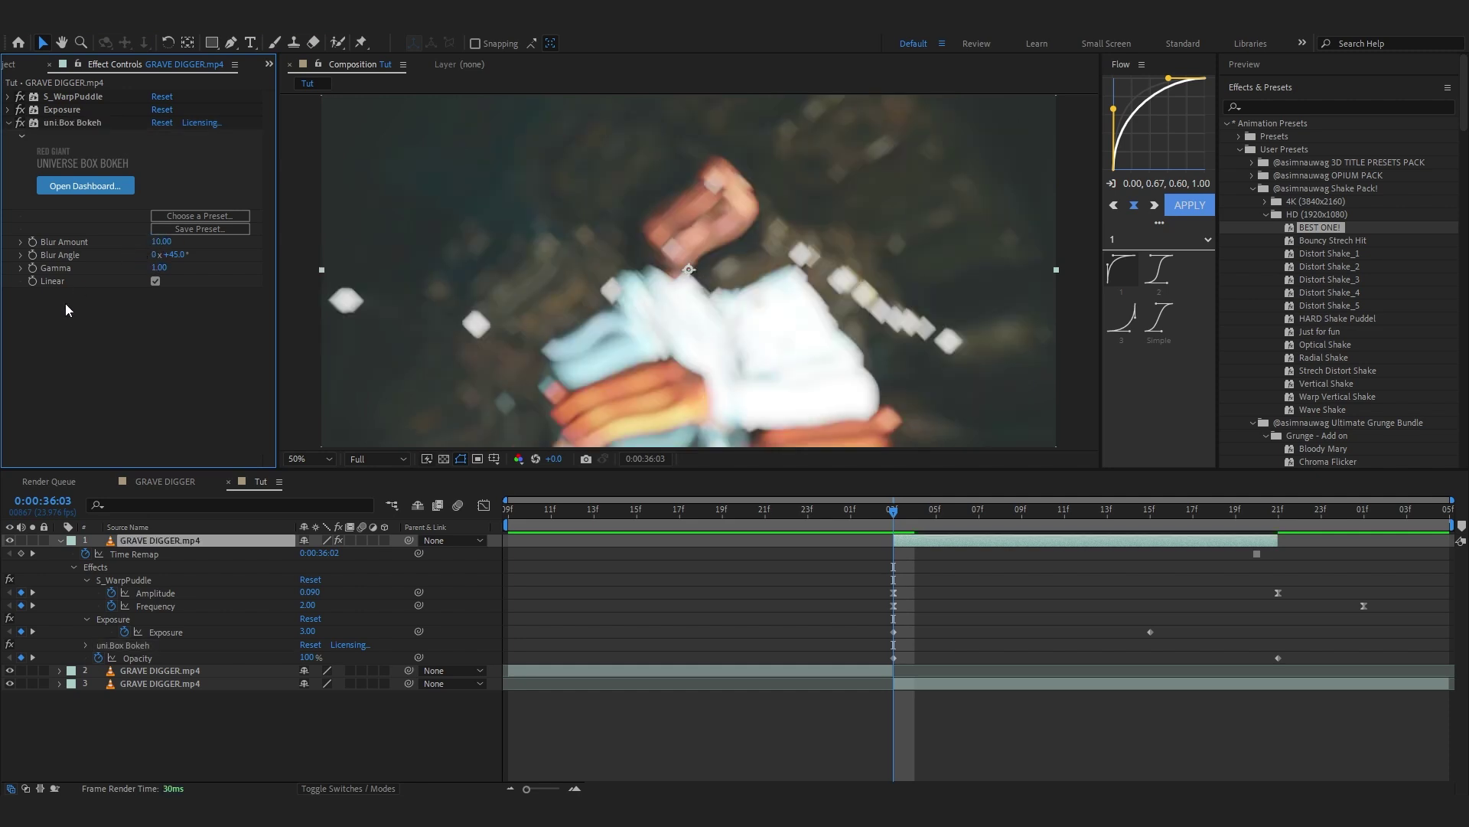
pyautogui.click(32, 241)
pyautogui.moveTo(943, 514); pyautogui.dragTo(1033, 527)
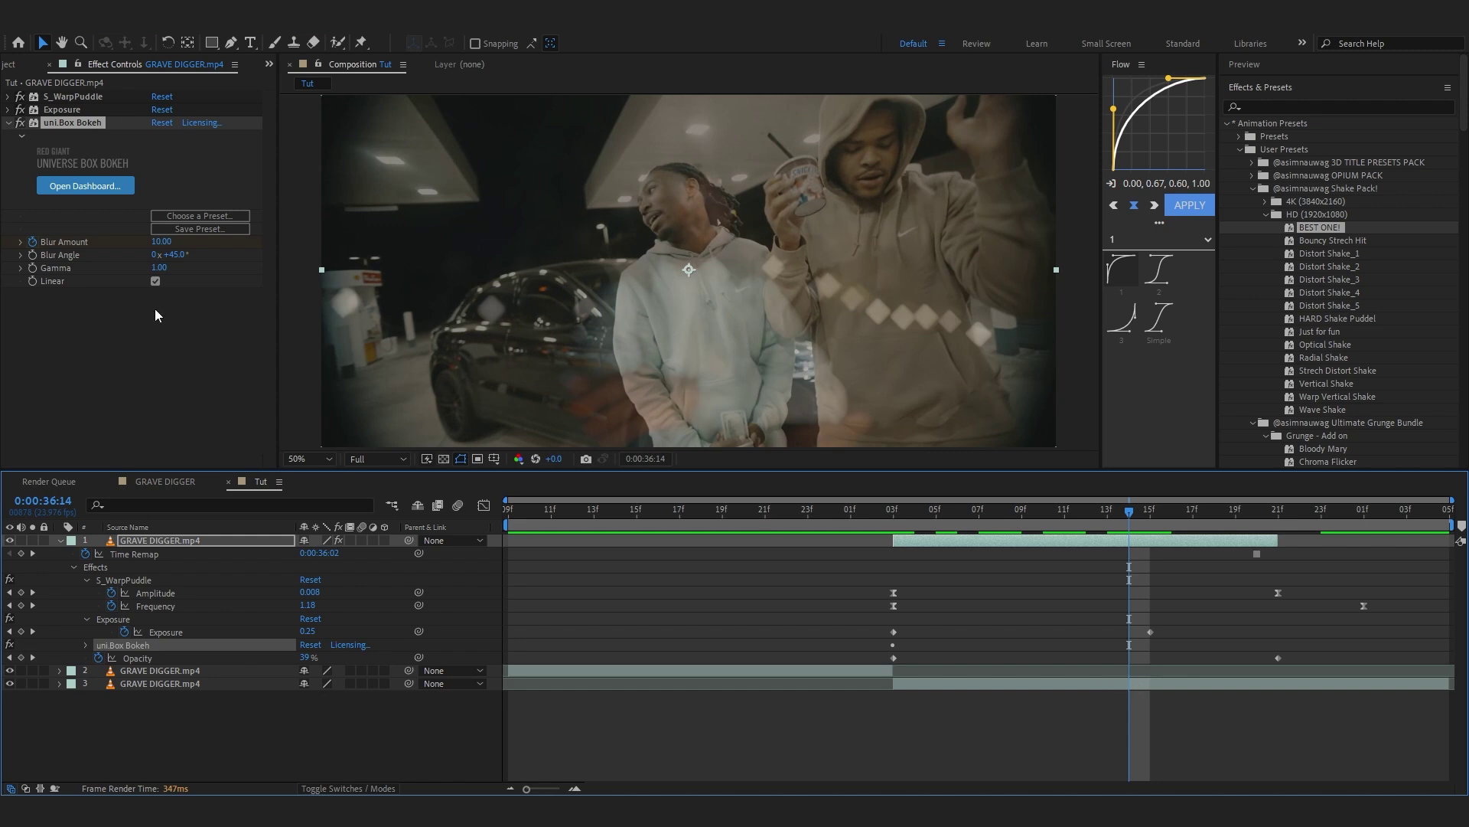
pyautogui.click(163, 241)
pyautogui.write('0')
pyautogui.press('Return')
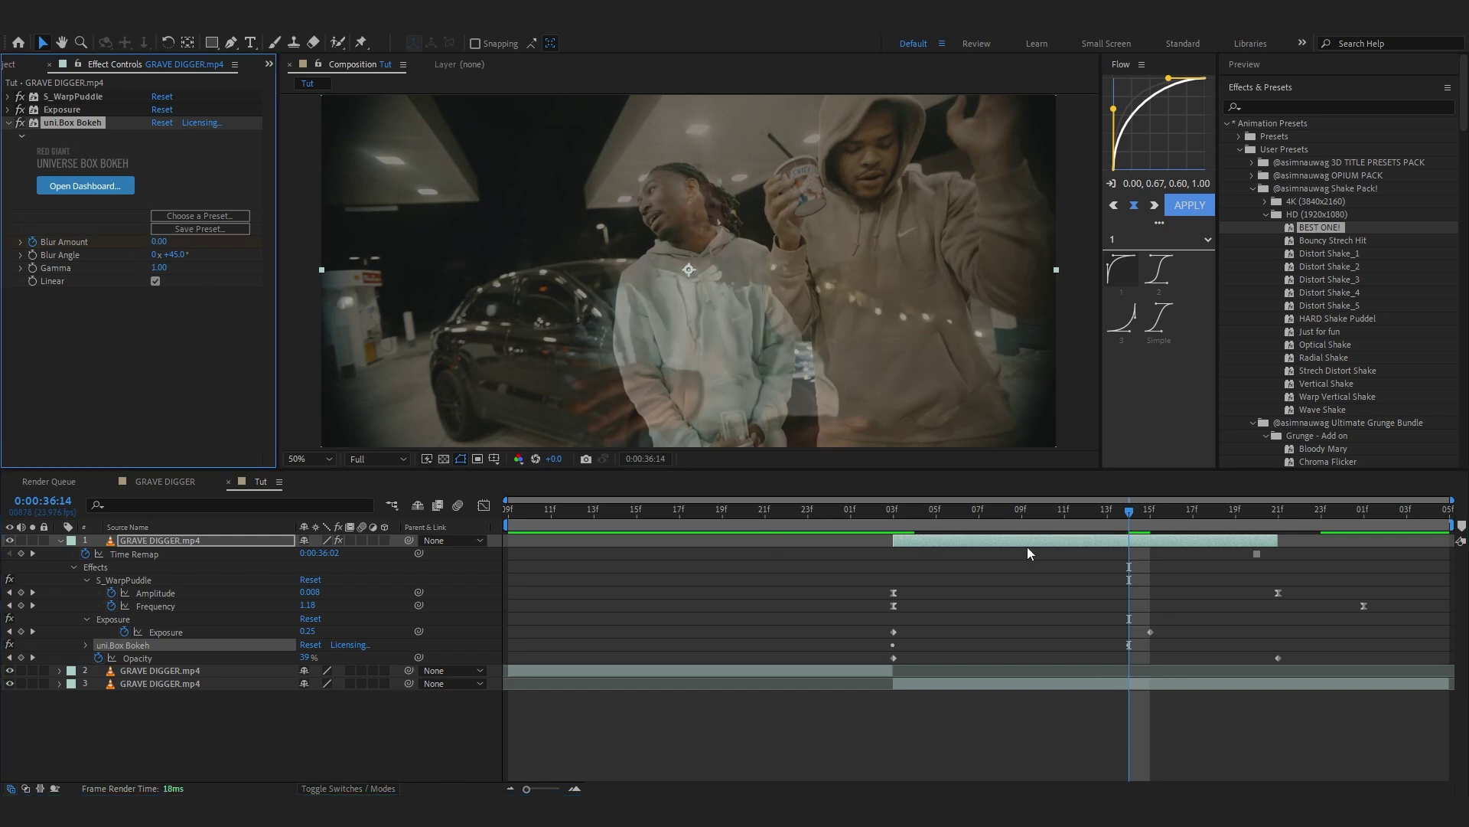
# - Preview the transition with the animated bokeh blur around the cut
pyautogui.moveTo(1083, 512); pyautogui.dragTo(765, 512)
pyautogui.press('space')
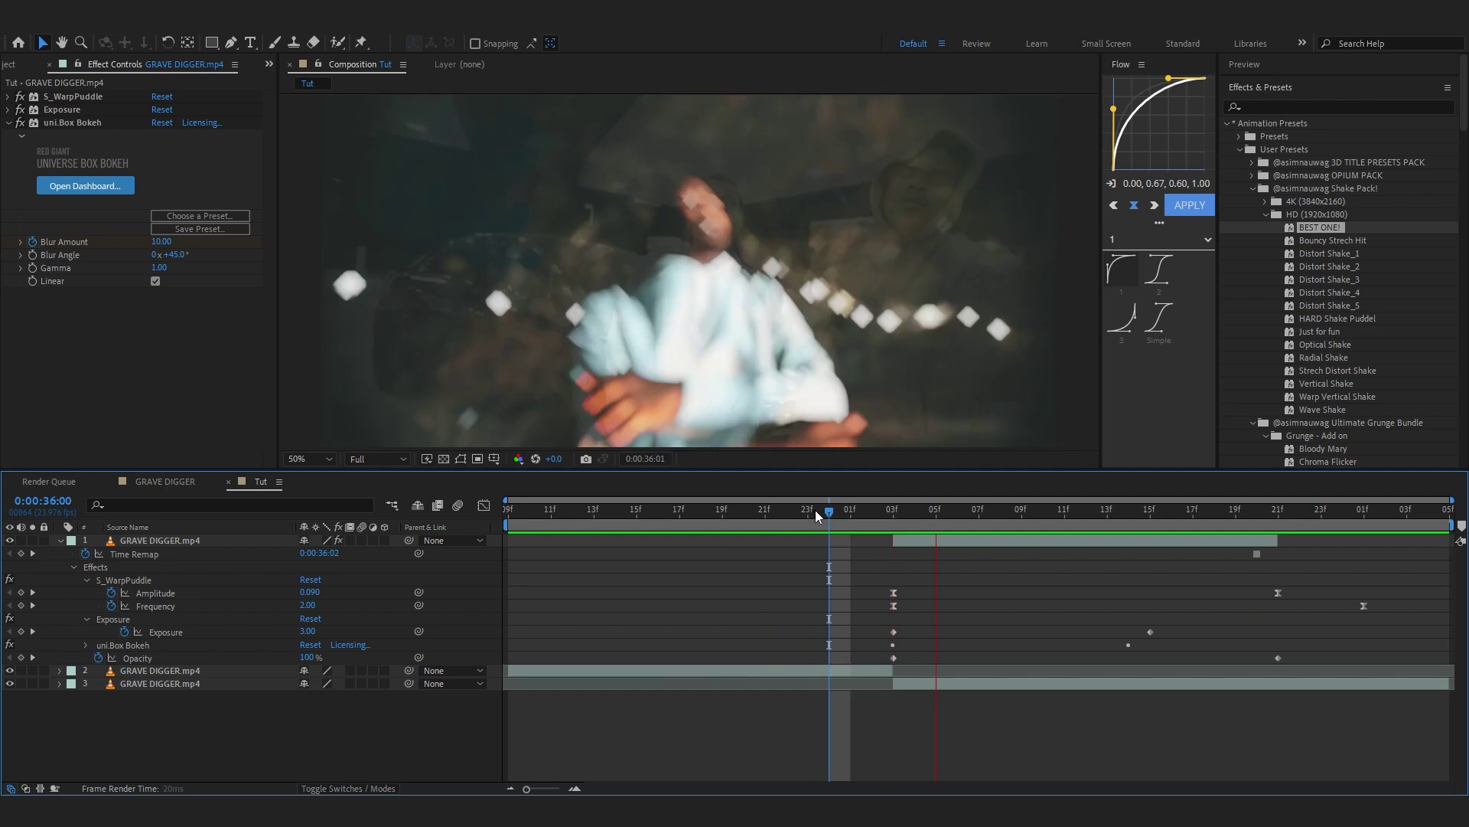
pyautogui.click(817, 510)
pyautogui.press('space')
# - Retime the uni.Box Bokeh Blur Amount keyframes on the frozen layer to start at 0:00:35:23 and end at 0:00:36:15
pyautogui.click(908, 540)
pyautogui.press('y')
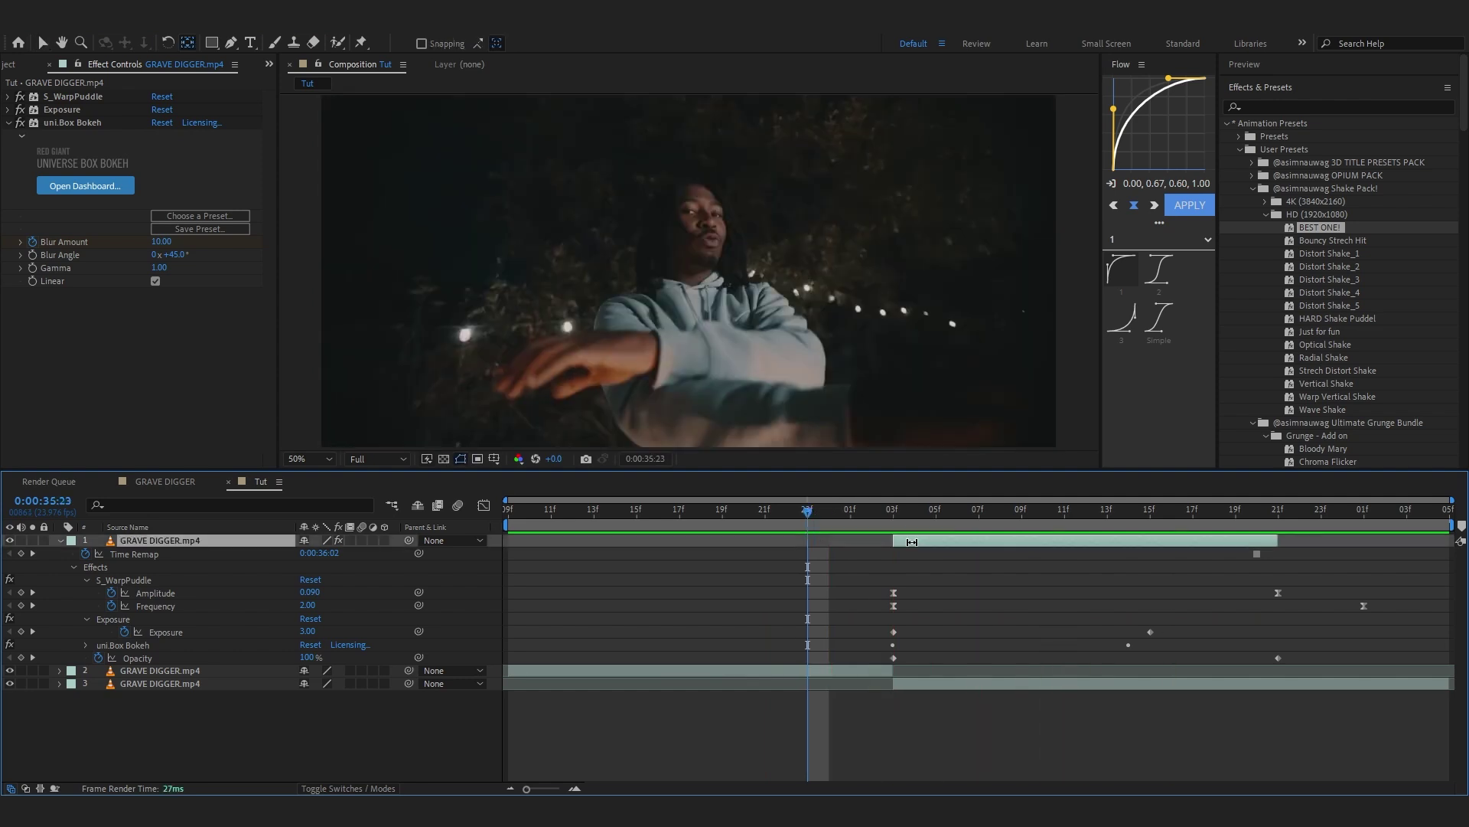
pyautogui.press('u')
pyautogui.press('u')
pyautogui.moveTo(899, 649); pyautogui.dragTo(841, 658)
pyautogui.press('space')
pyautogui.click(835, 514)
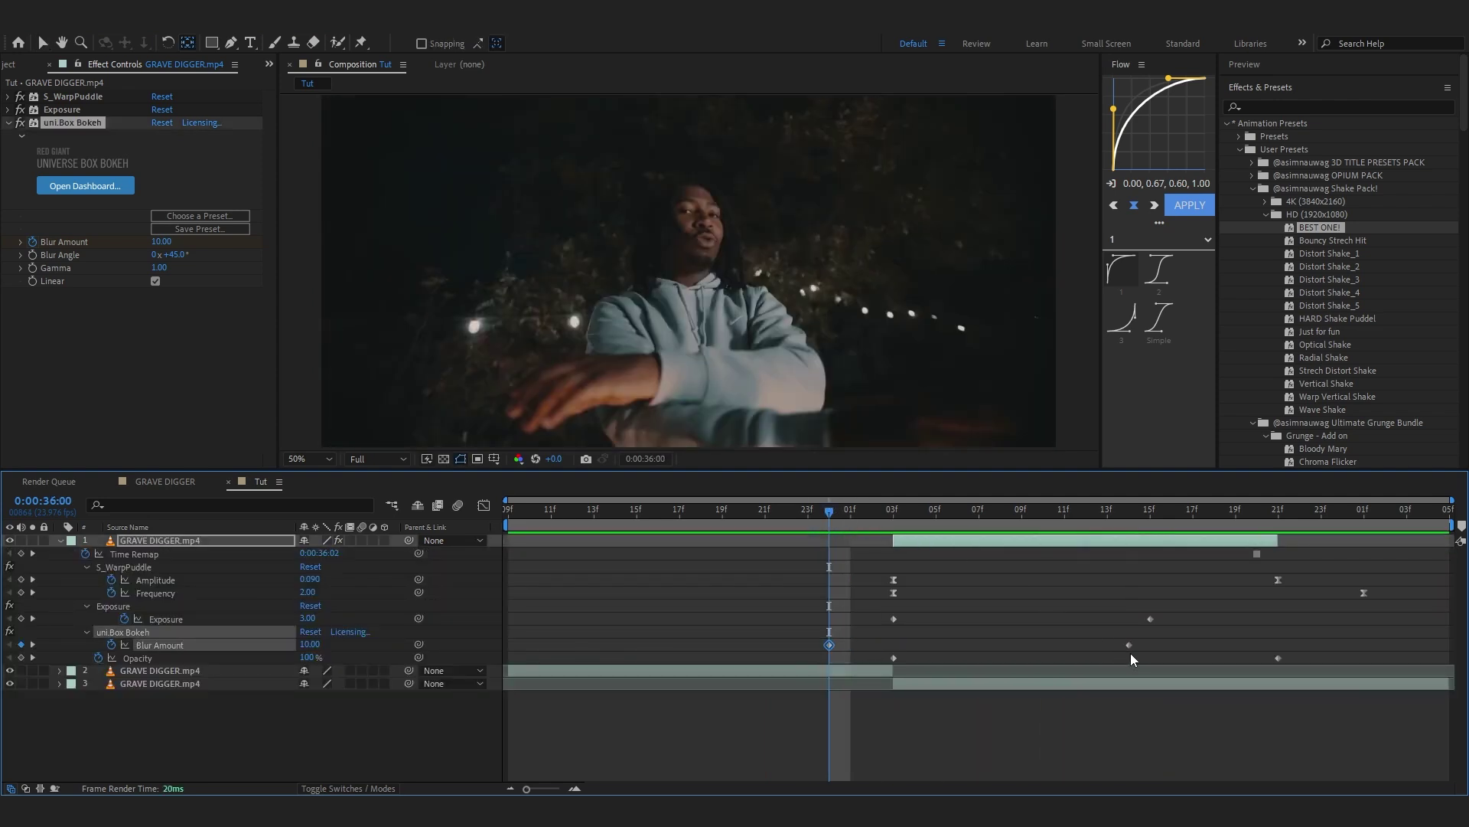
pyautogui.moveTo(1131, 650); pyautogui.dragTo(1152, 650)
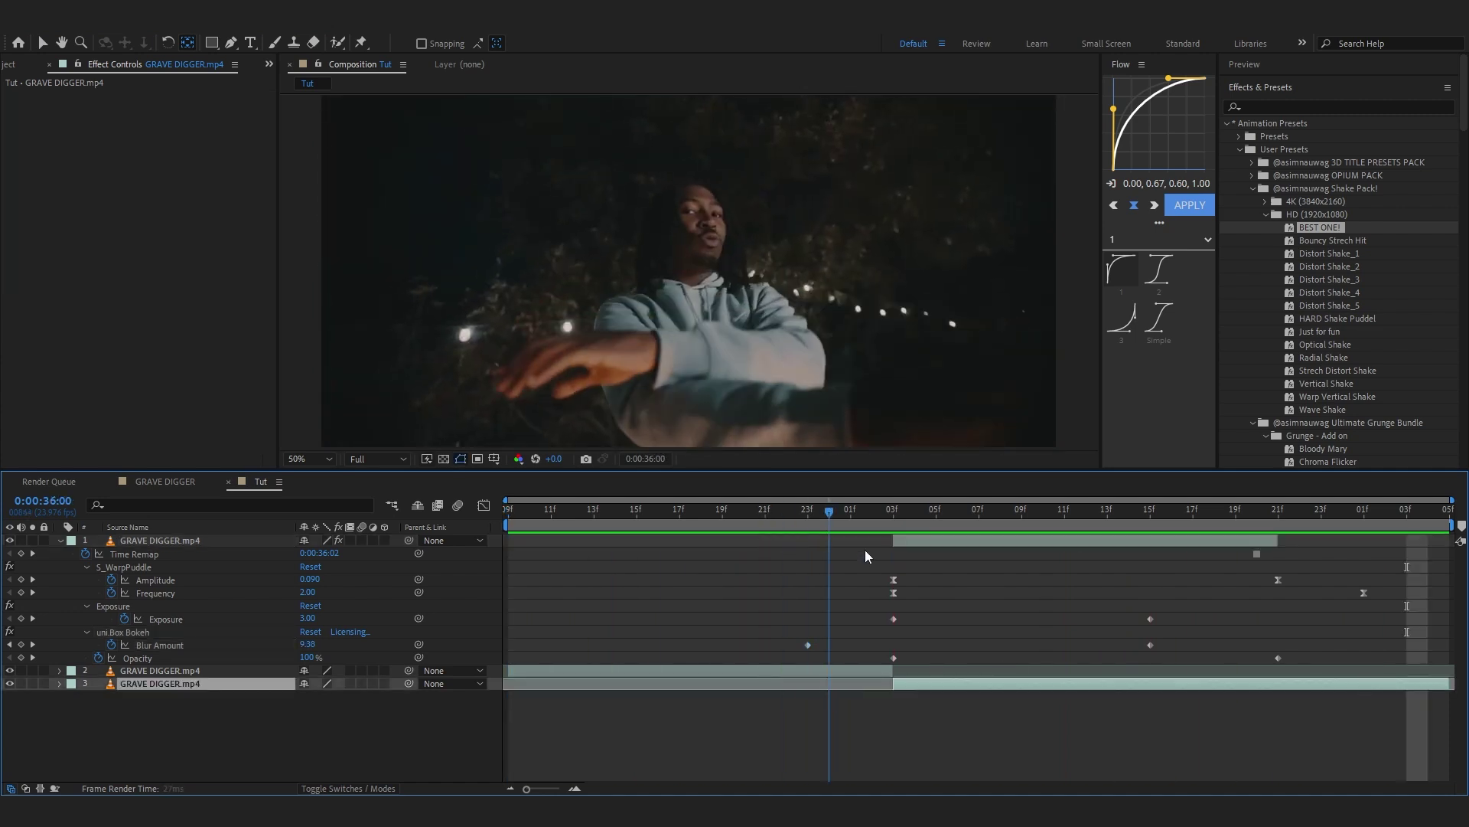
# - Apply the Twixtor Pro effect to the incoming clip on layer 3
pyautogui.moveTo(866, 554); pyautogui.dragTo(1172, 636)
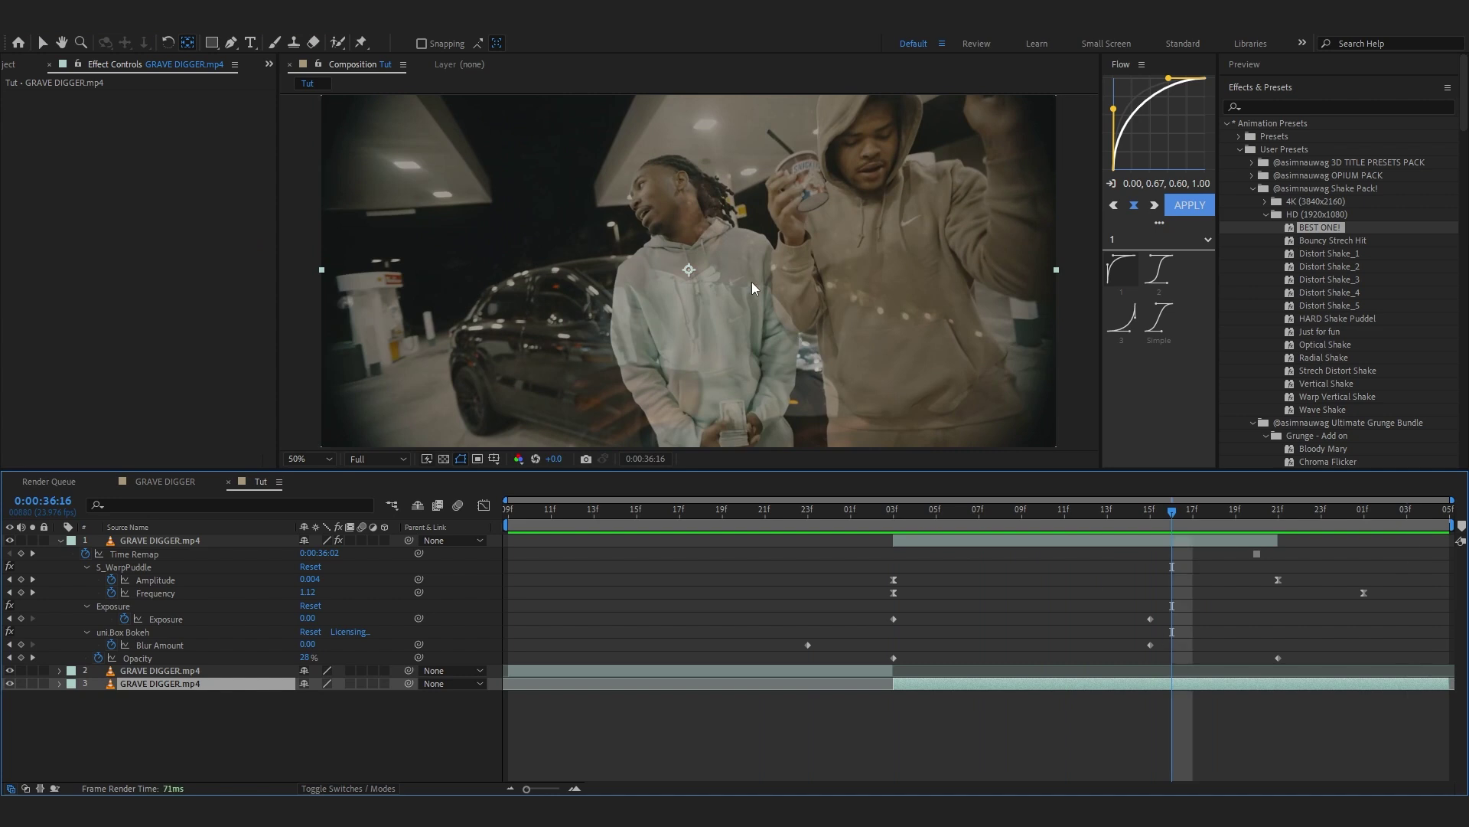
pyautogui.hotkey('ctrl', 'space')
pyautogui.write('twi')
pyautogui.click(672, 193)
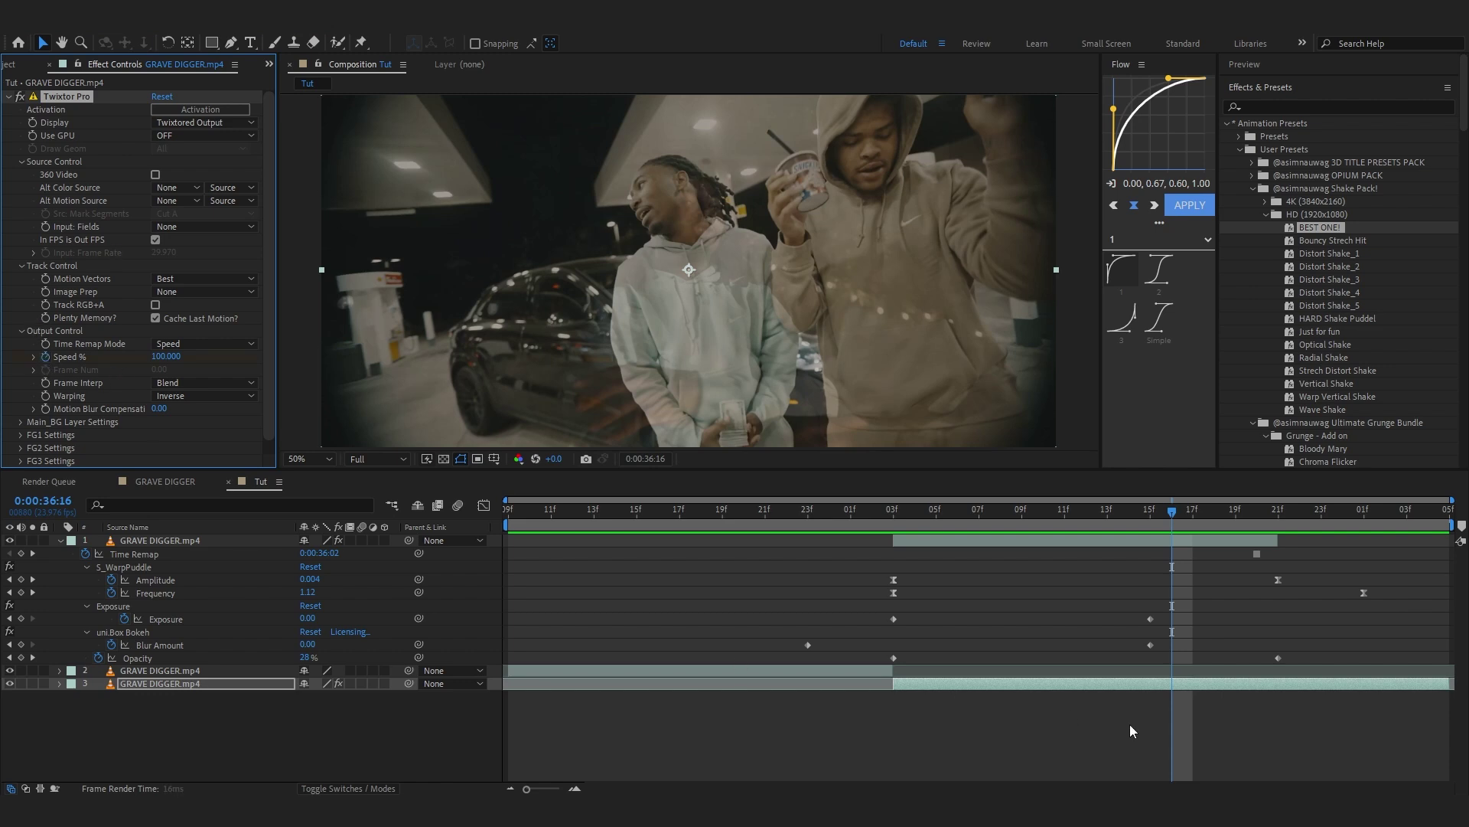
# - Animate the incoming clip's Twixtor Pro Speed % from 100 at 0:00:36:10 down to 30 at 0:00:36:21
pyautogui.press('u')
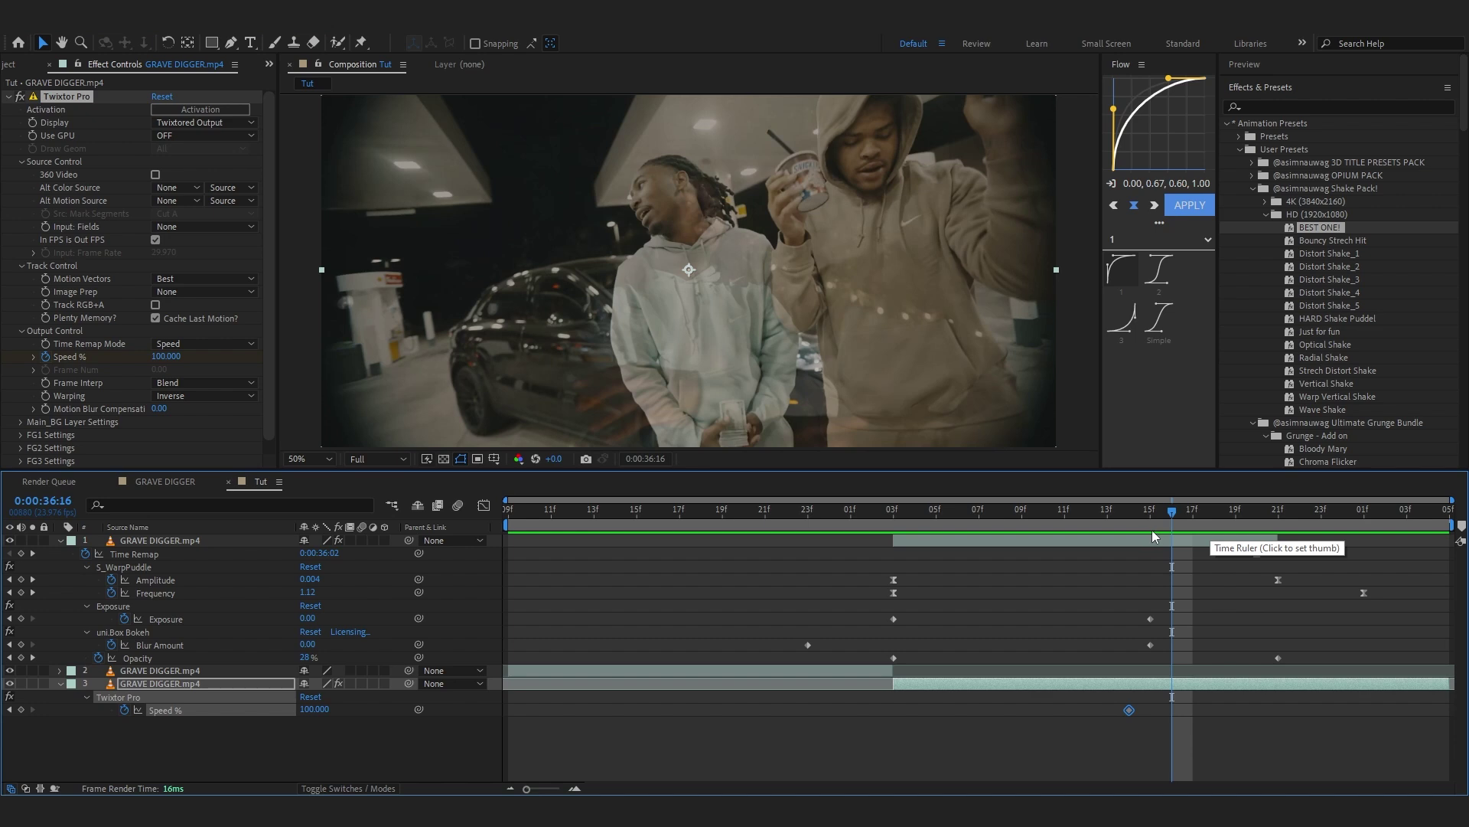
pyautogui.moveTo(1167, 525); pyautogui.dragTo(1242, 539)
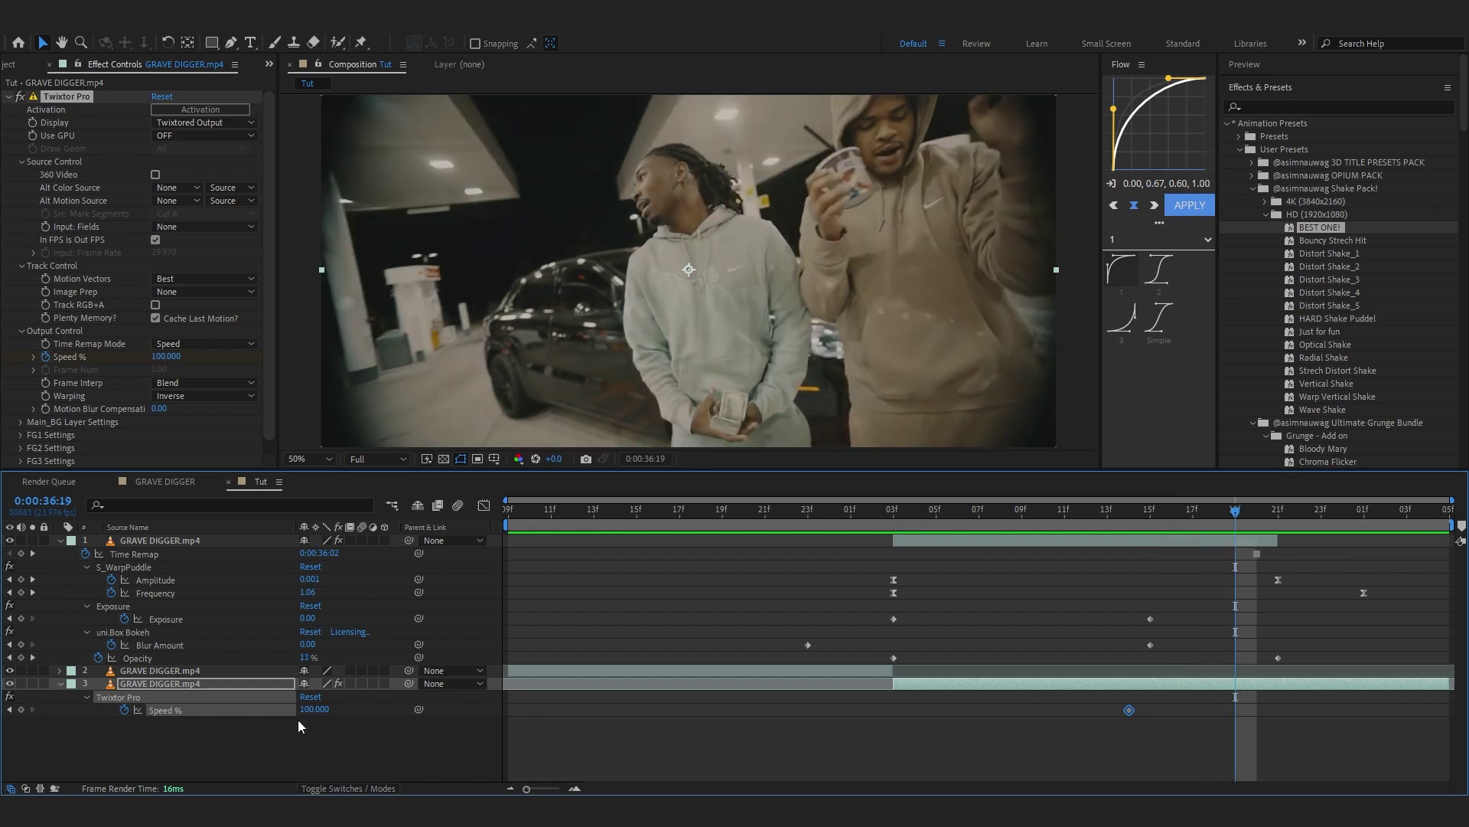
pyautogui.write('30')
pyautogui.click(1040, 751)
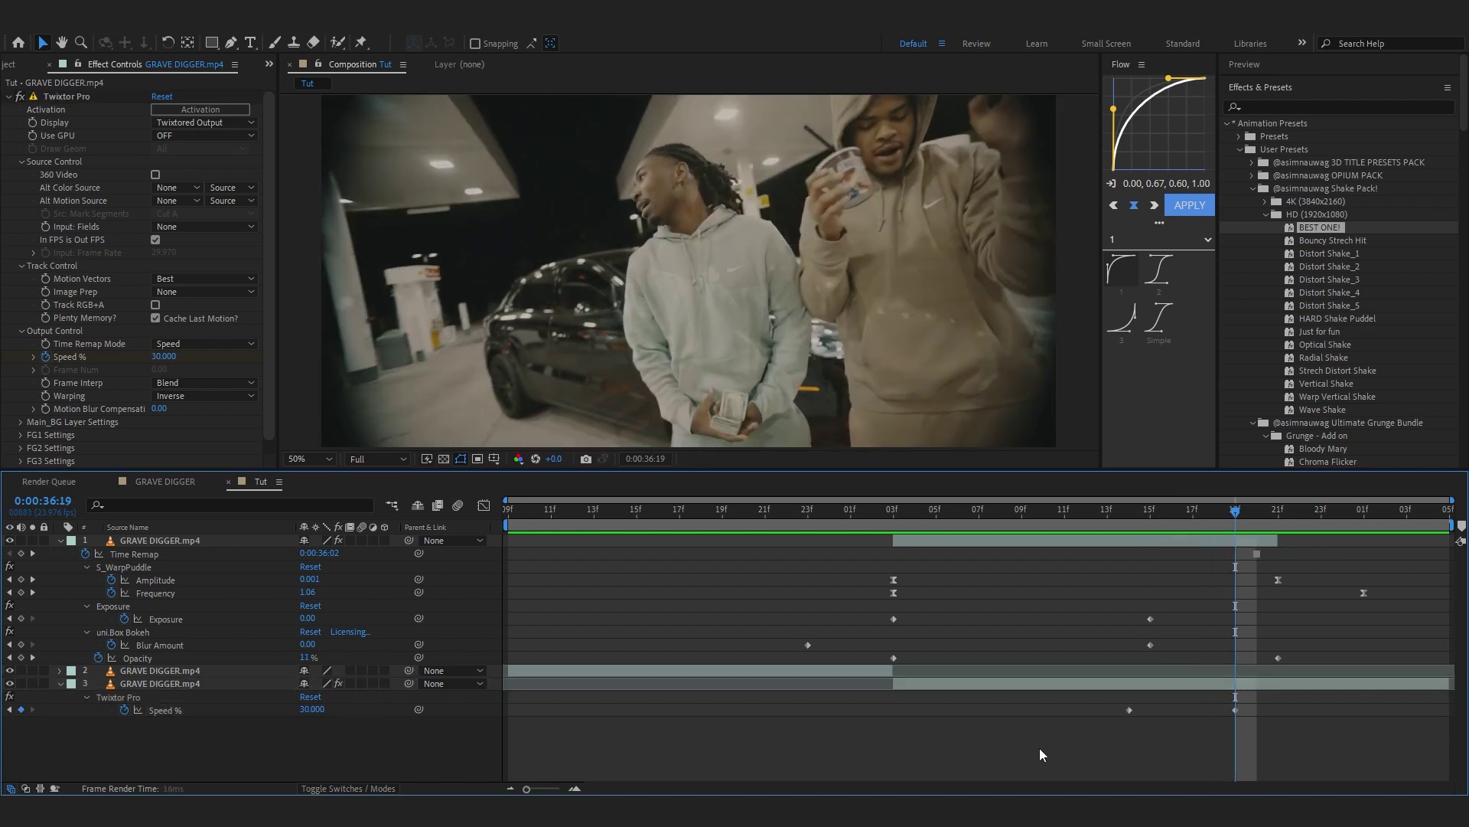
pyautogui.moveTo(1237, 710); pyautogui.dragTo(1271, 713)
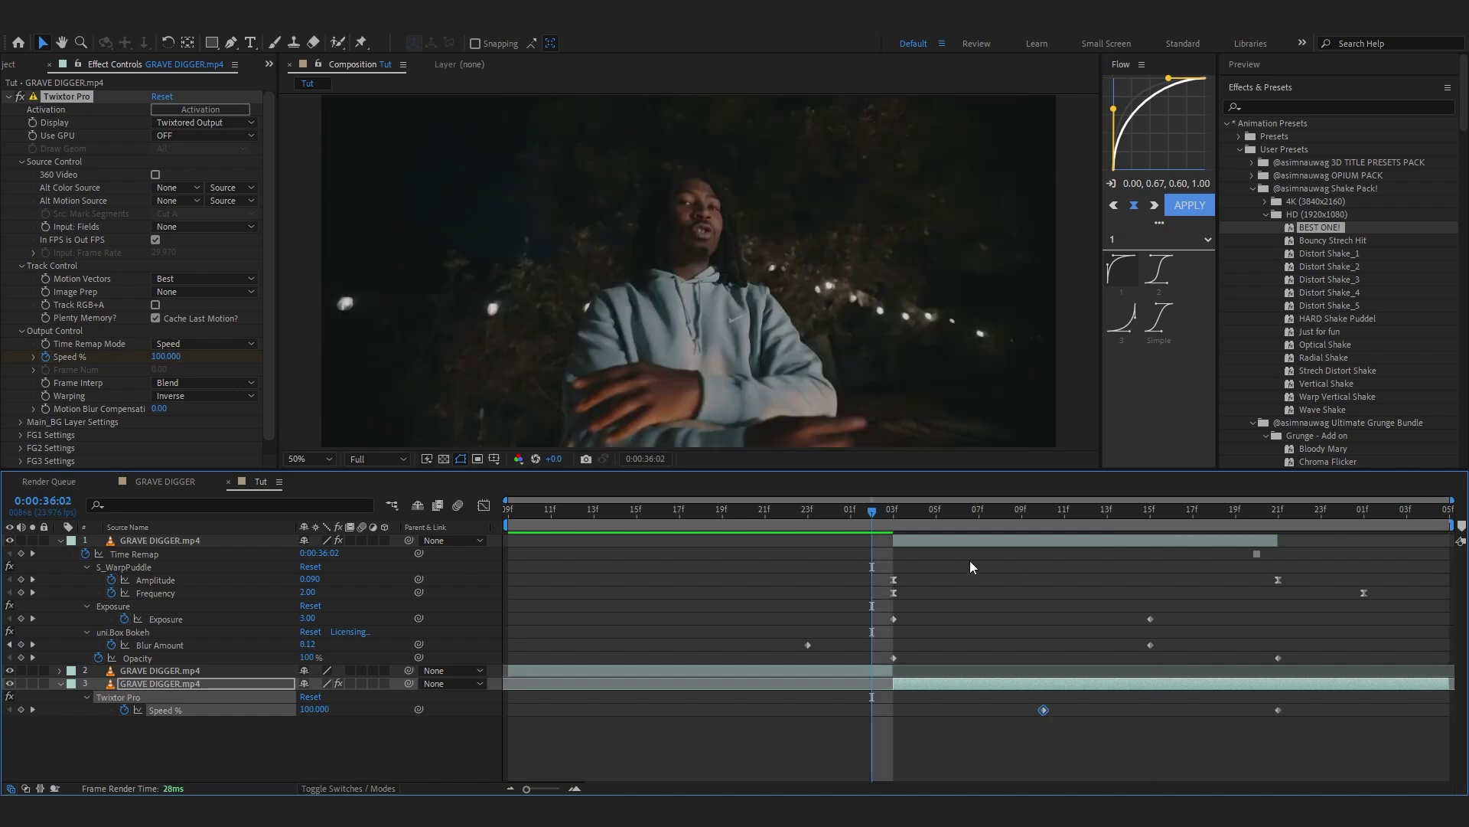
# - Play back the whole transition from 0:00:35:09 and inspect the frames around the cut
pyautogui.press('space')
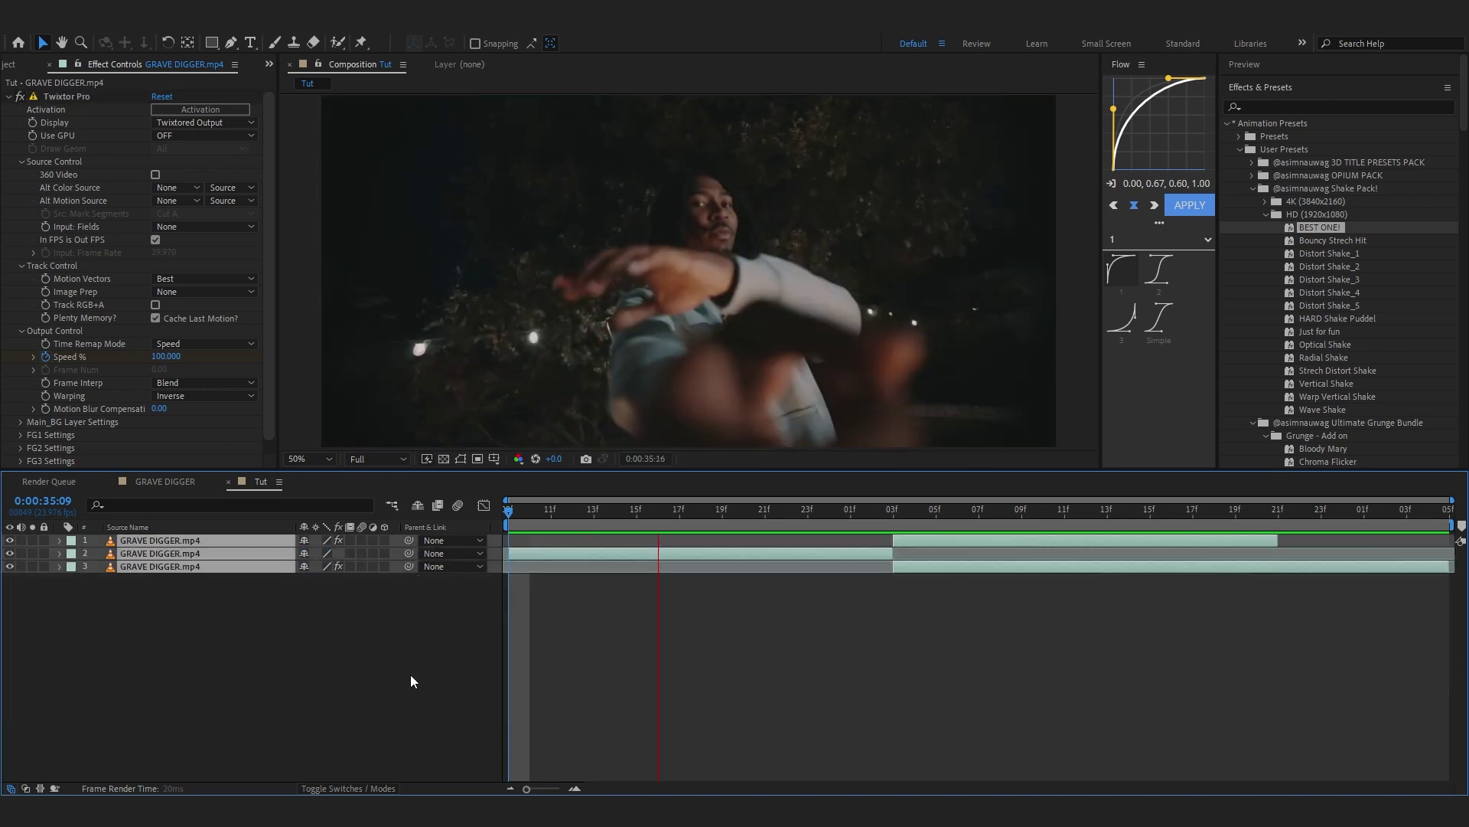
pyautogui.click(847, 589)
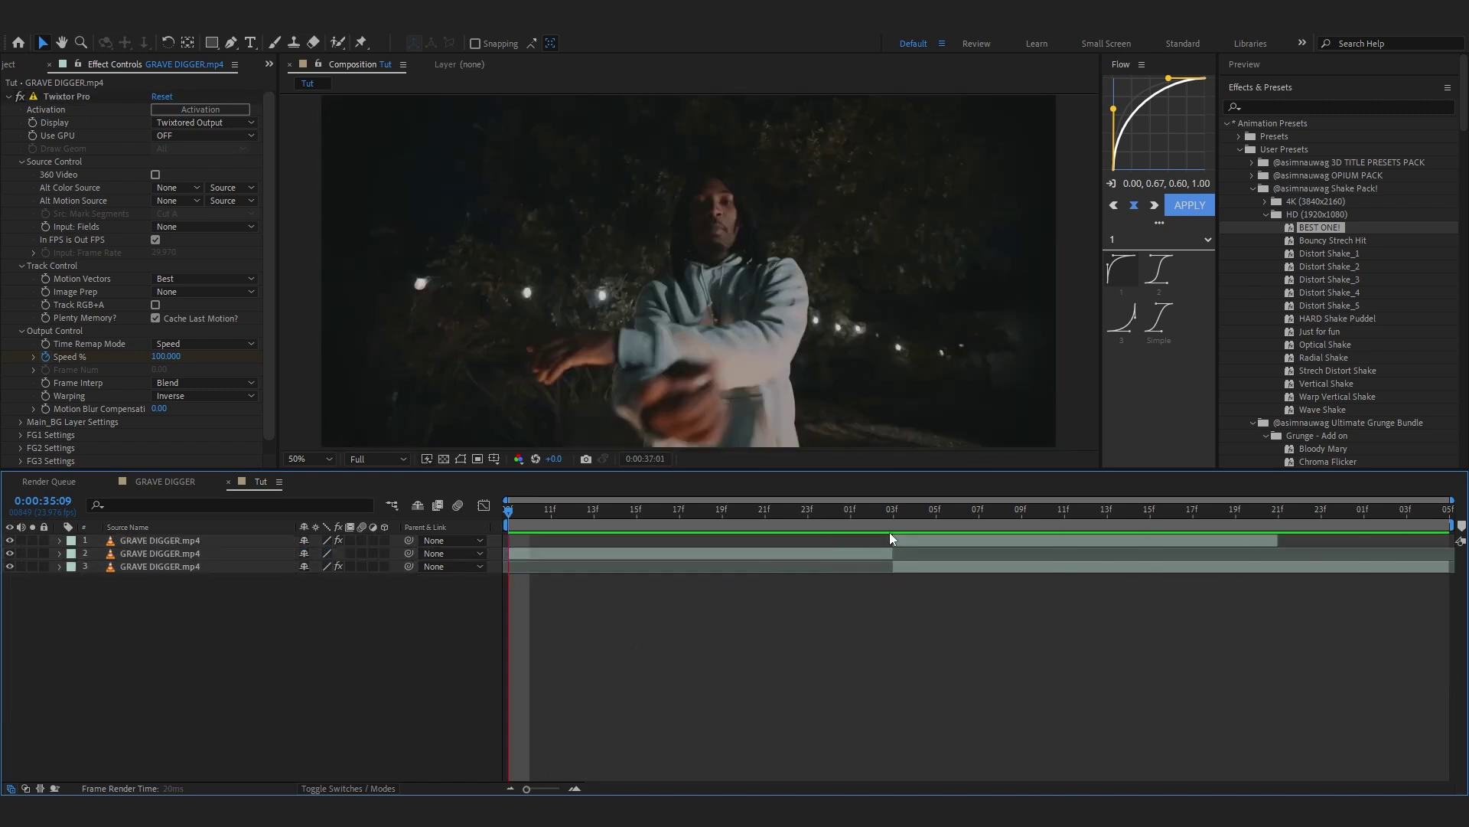
pyautogui.press('space')
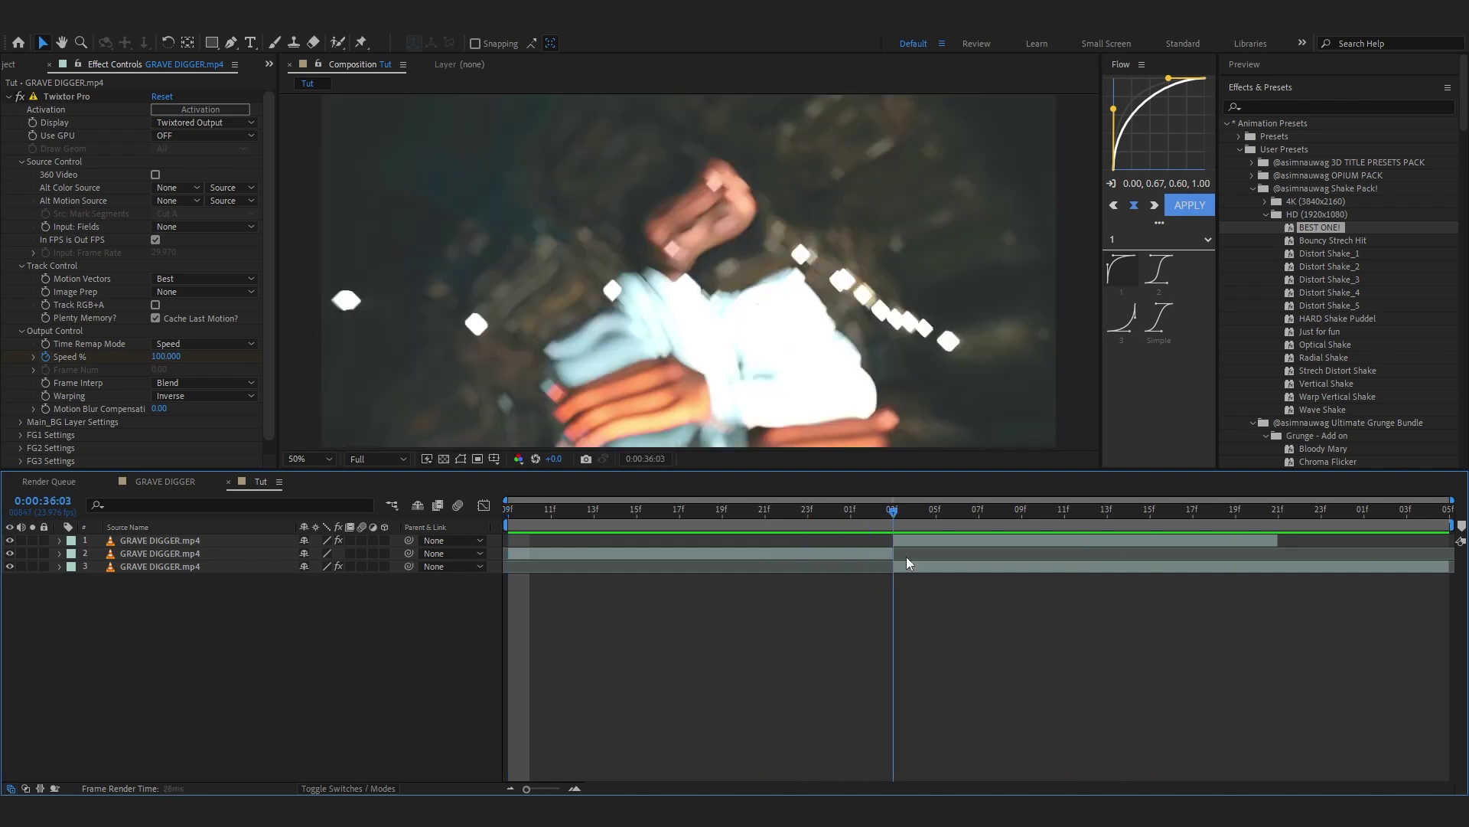
pyautogui.moveTo(906, 557); pyautogui.dragTo(825, 617)
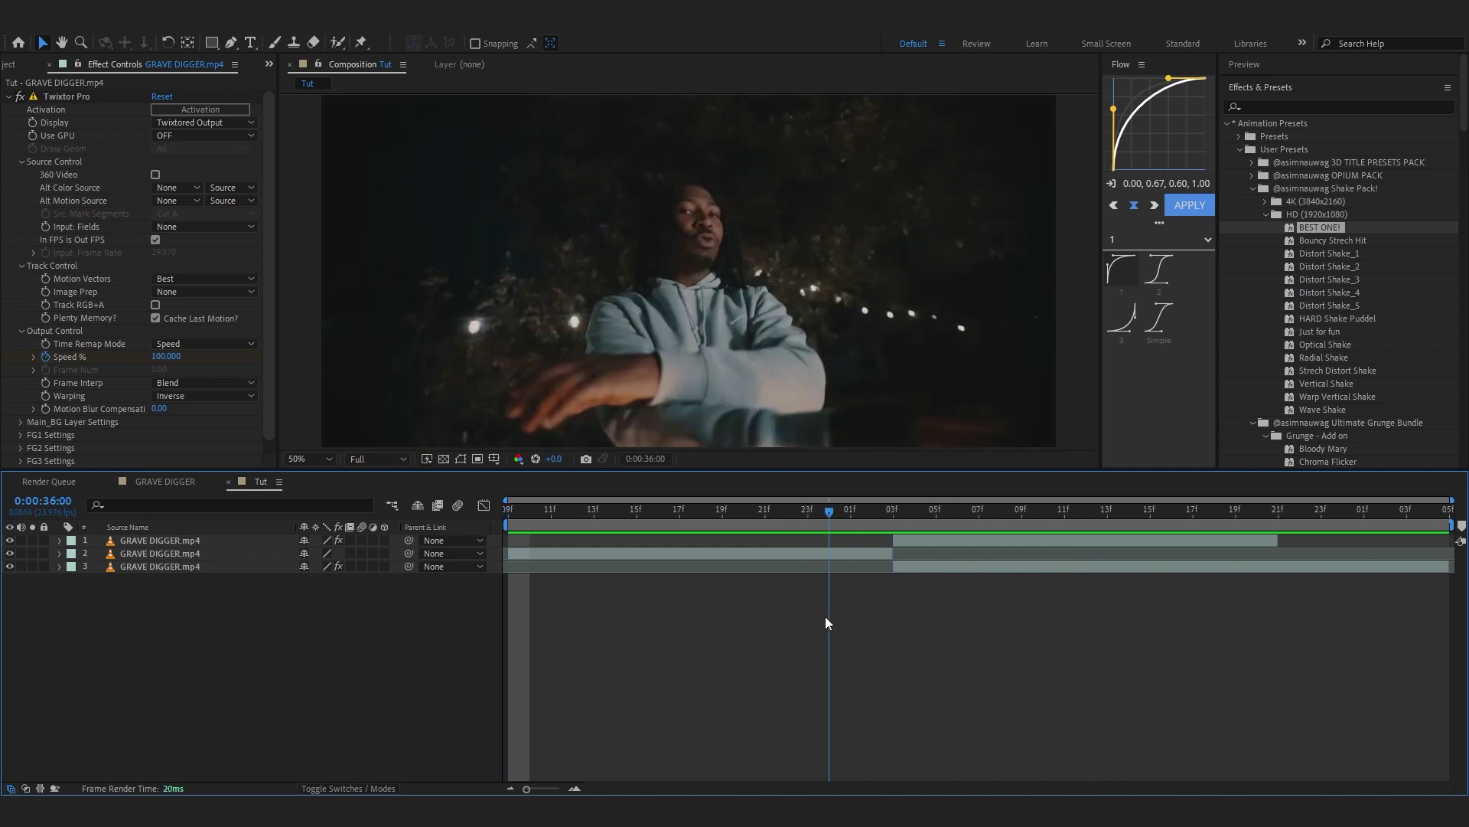
pyautogui.press('space')
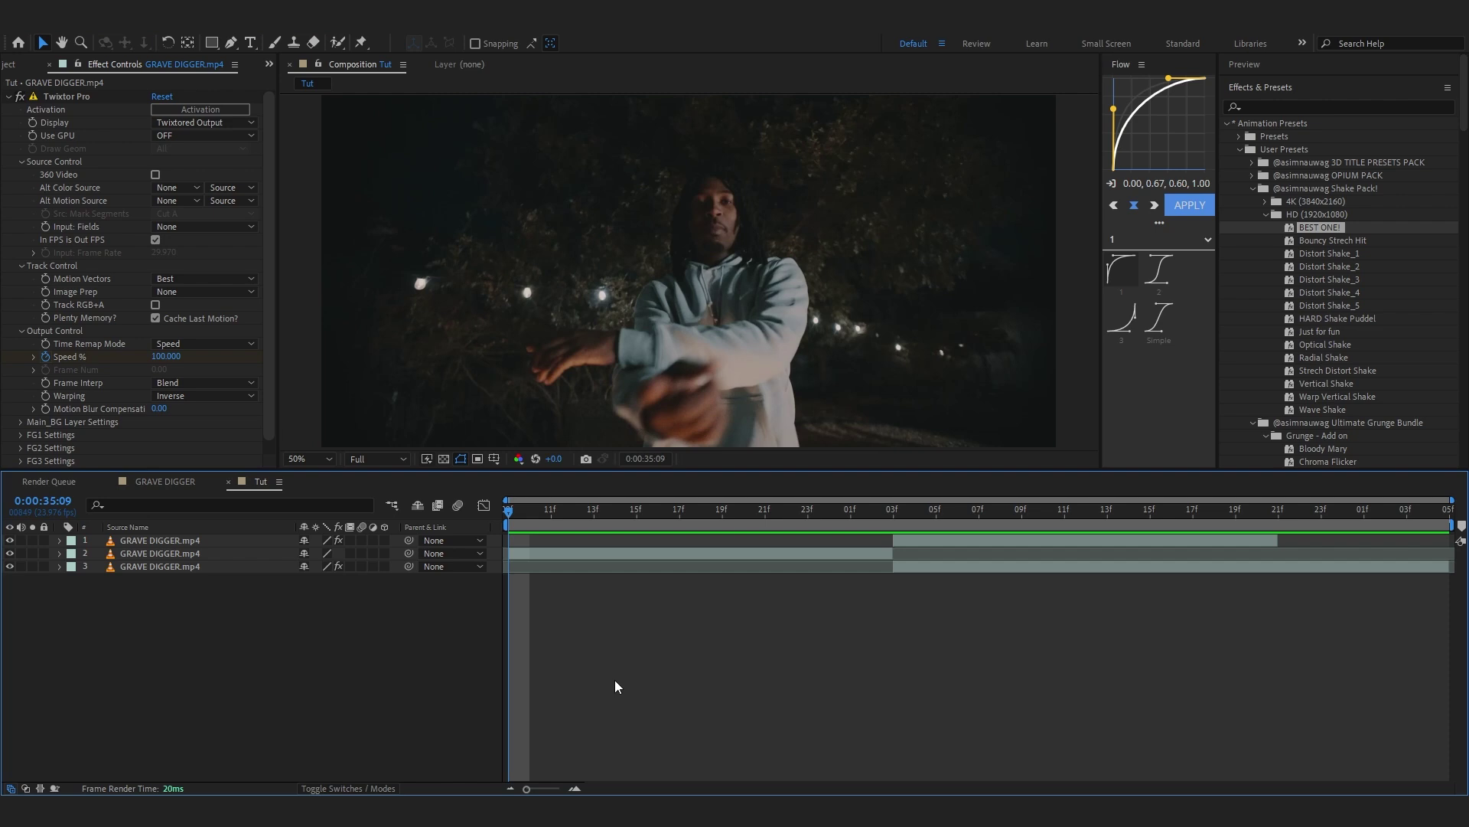
# - Add an adjustment layer above all clips, apply the HD BEST ONE! shake preset to it, and show the 4K shake presets
pyautogui.rightClick(277, 469)
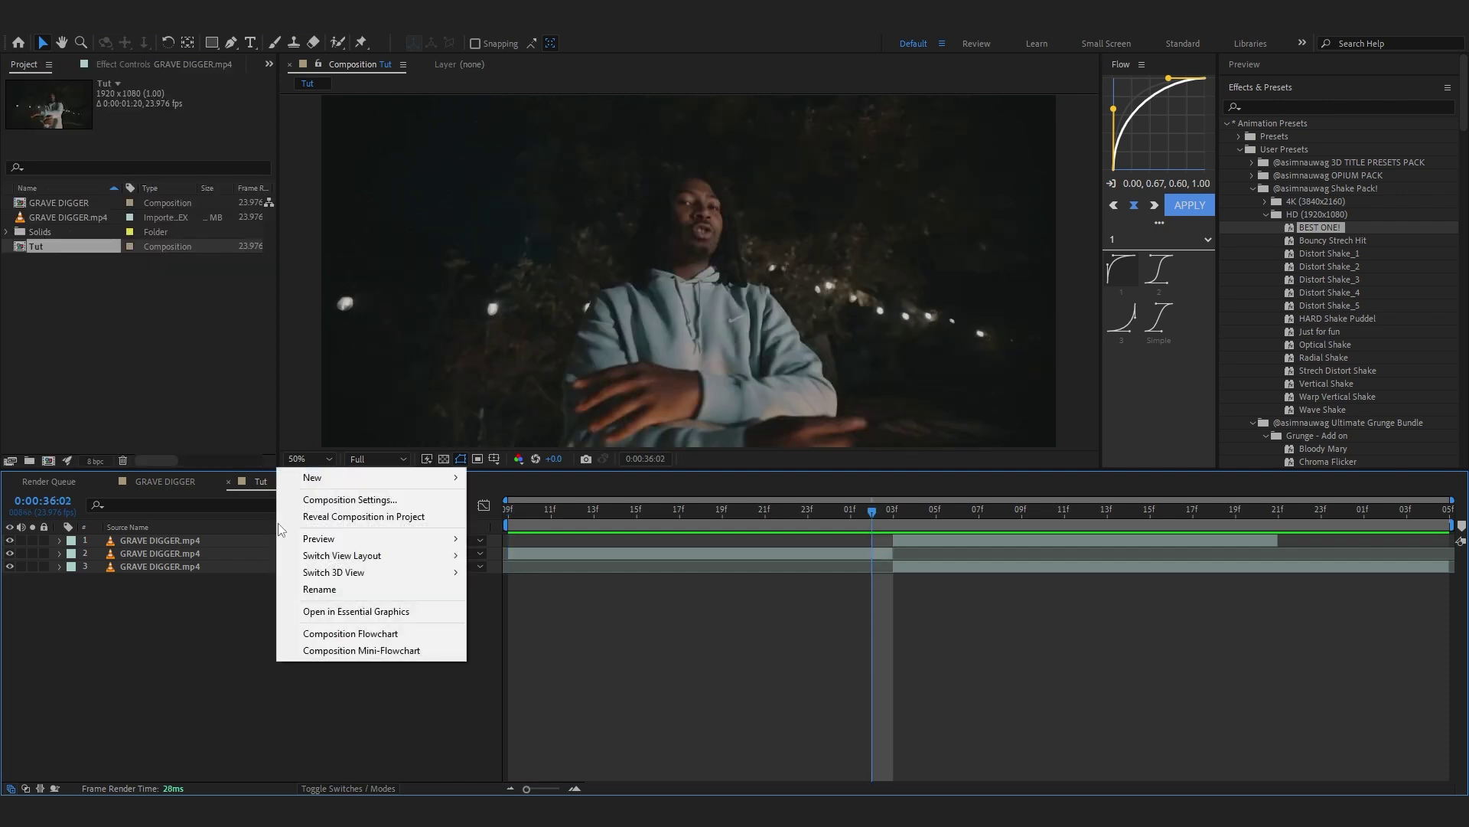
pyautogui.moveTo(367, 477)
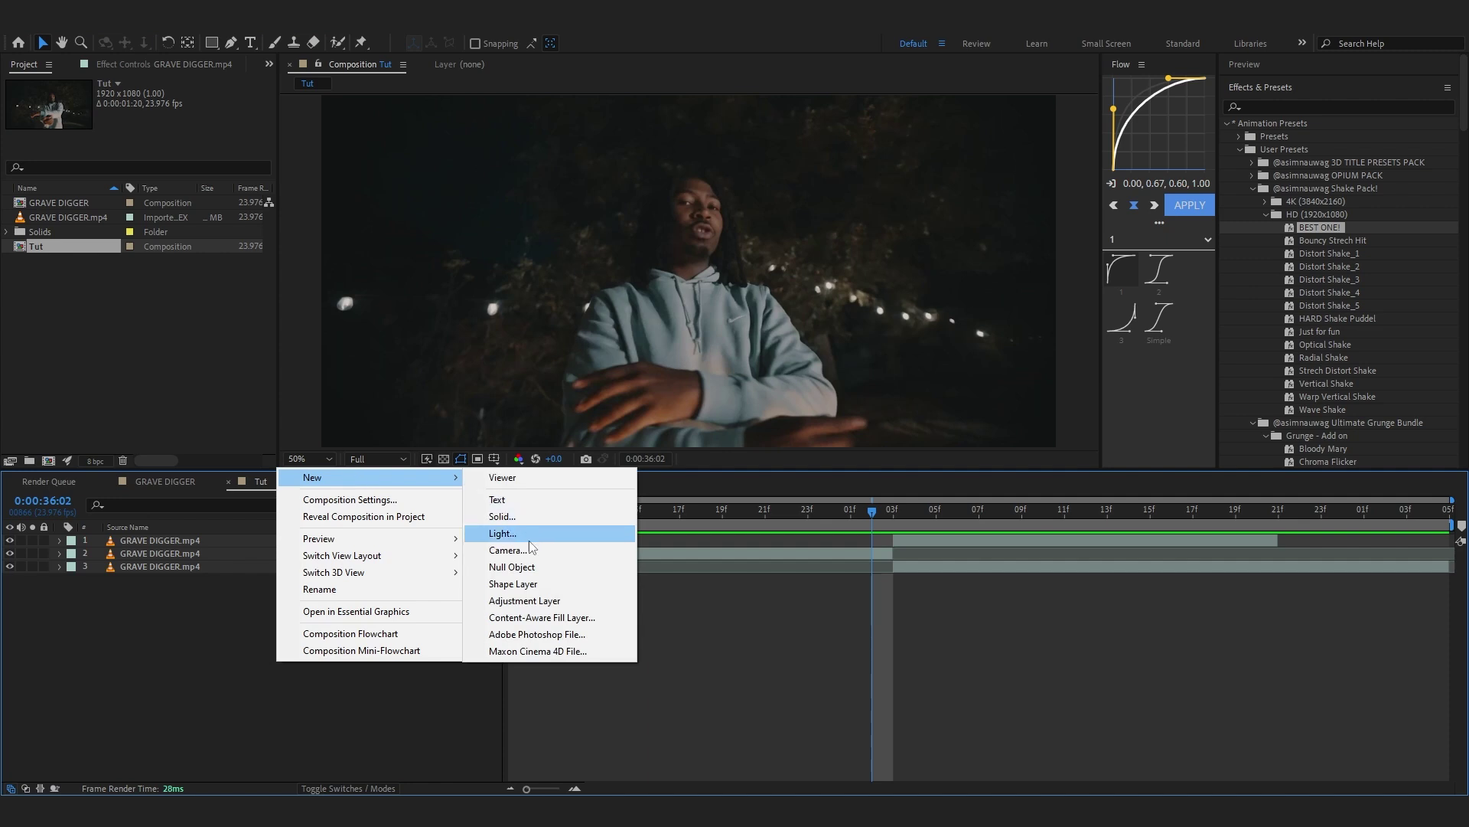
pyautogui.click(525, 600)
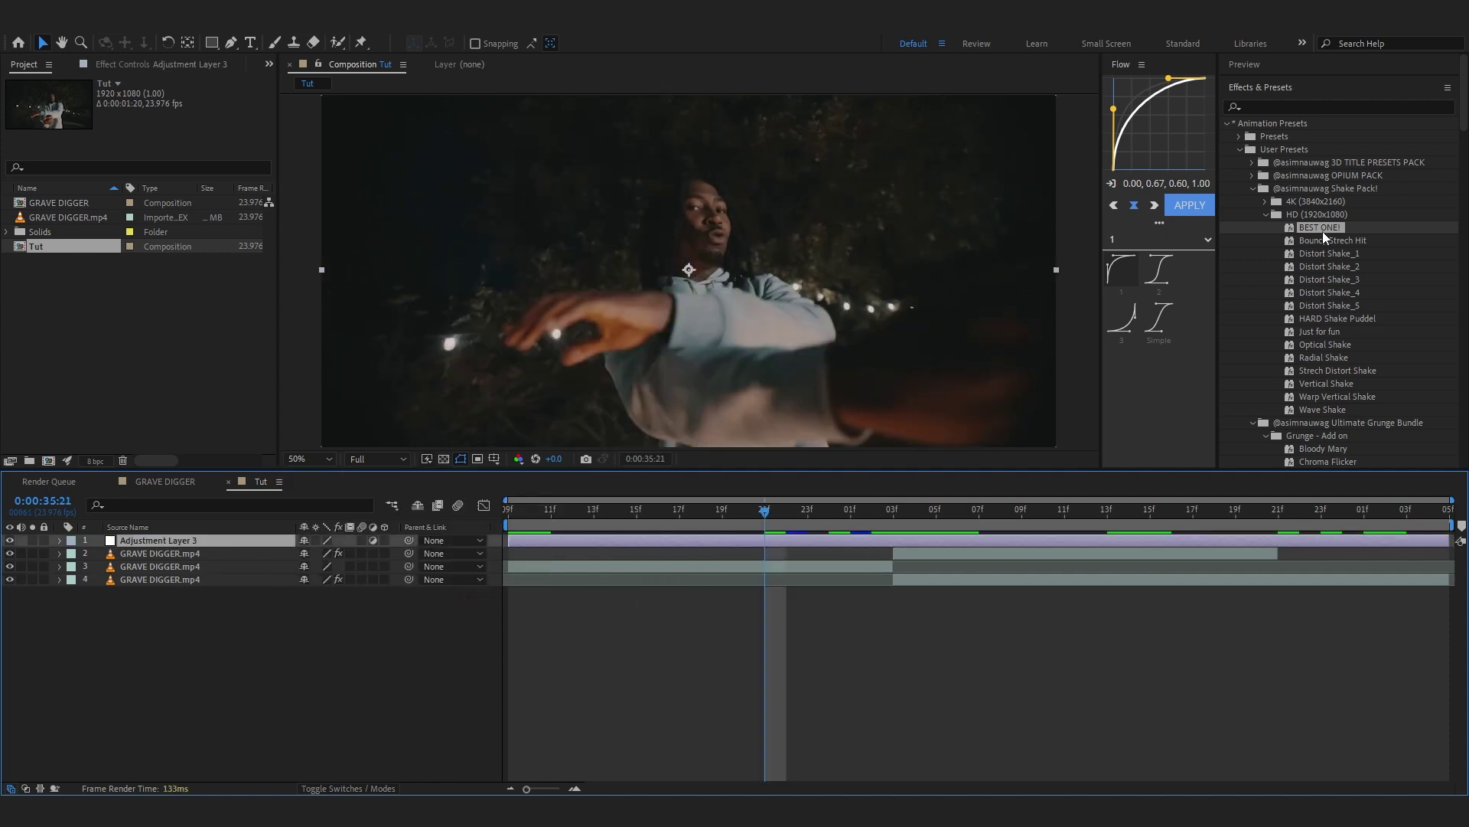
pyautogui.doubleClick(1321, 230)
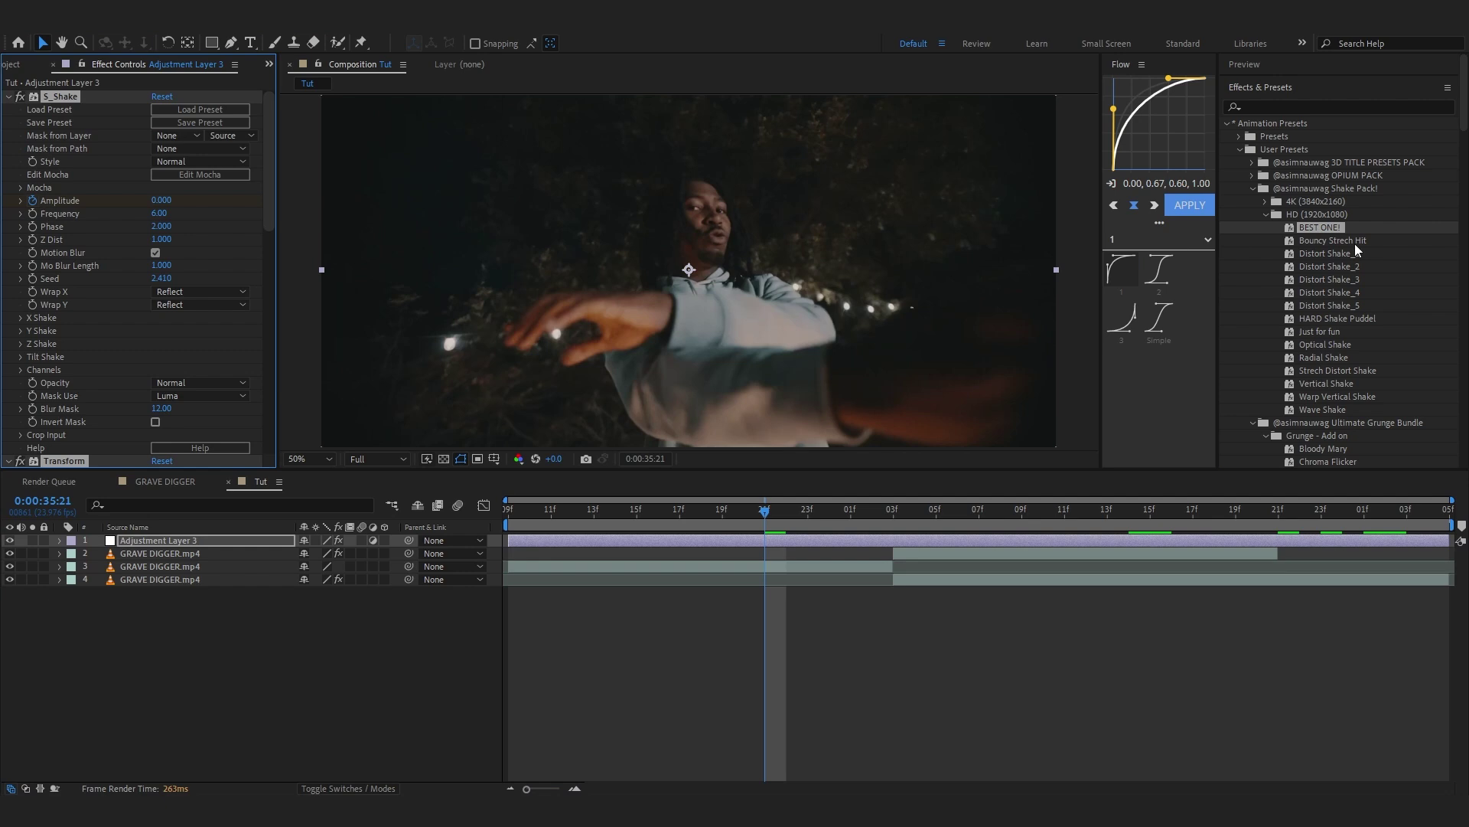
pyautogui.click(1264, 202)
pyautogui.scroll(-3, 1288, 280)
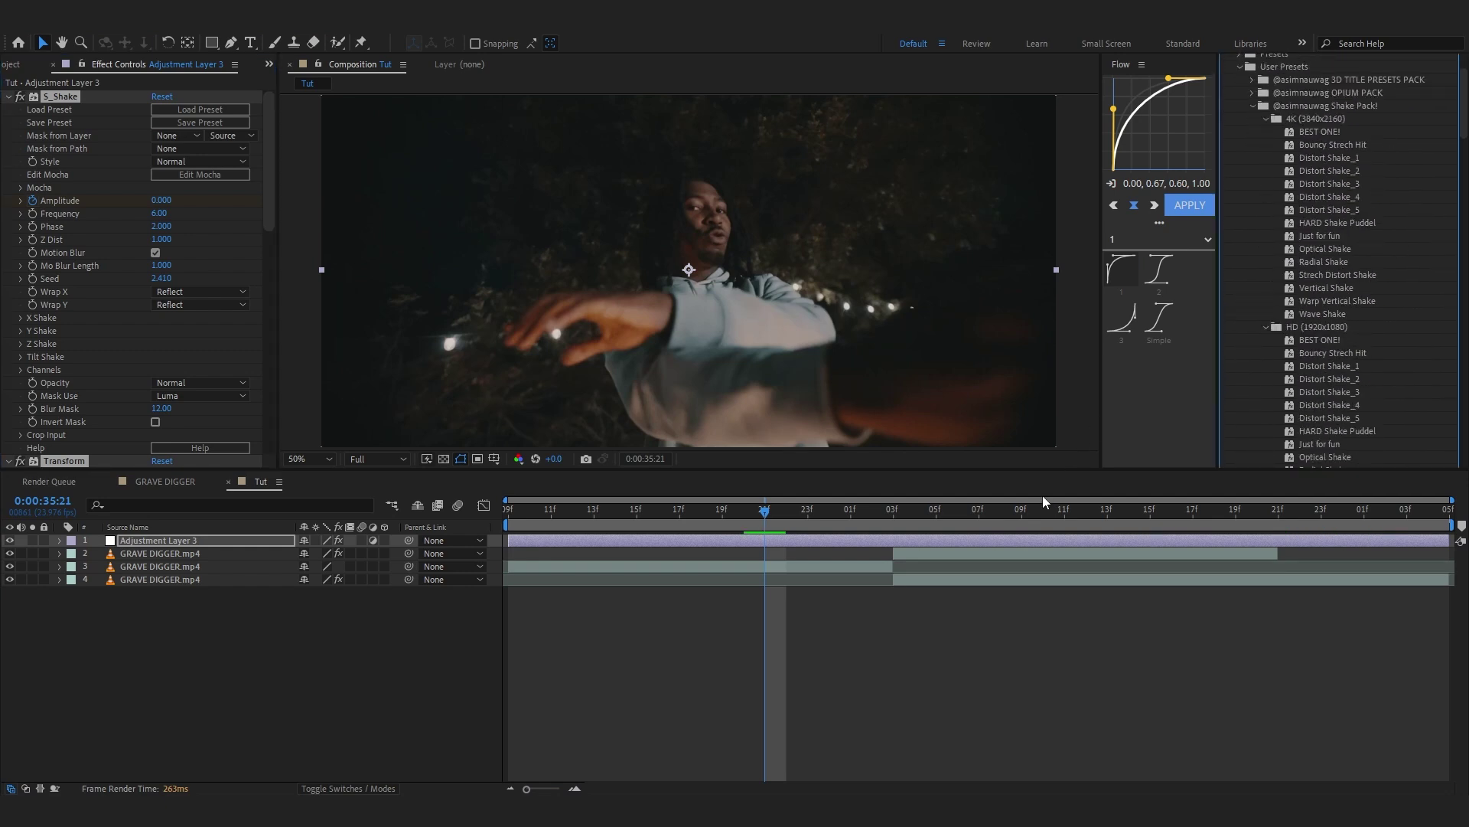
# - Reveal the adjustment layer's shake keyframes and trim the layer's start to the cut at 0:00:36:03
pyautogui.press('u')
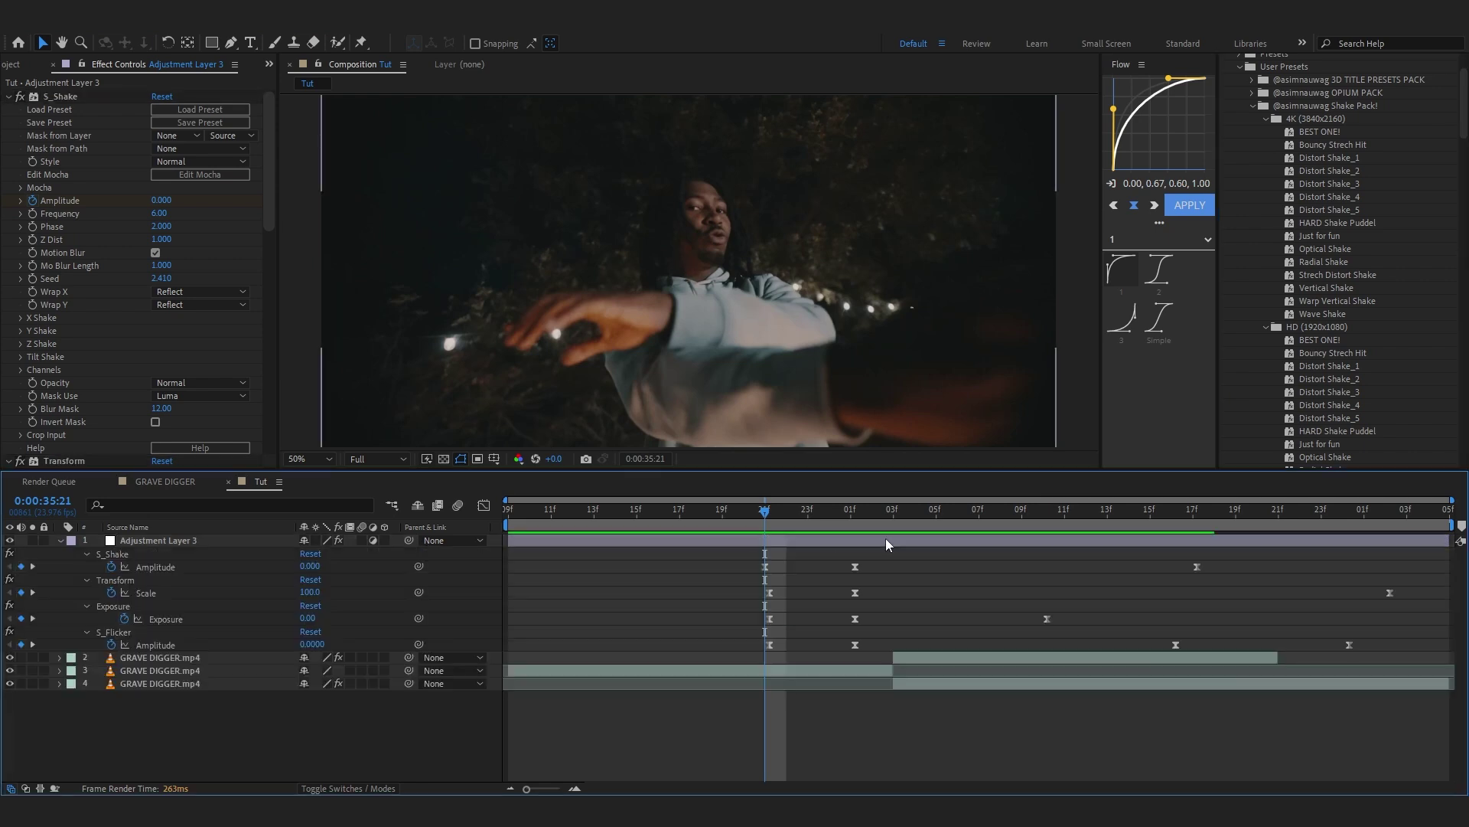
pyautogui.moveTo(880, 540); pyautogui.dragTo(1219, 665)
pyautogui.click(901, 525)
pyautogui.hotkey('alt', '[')
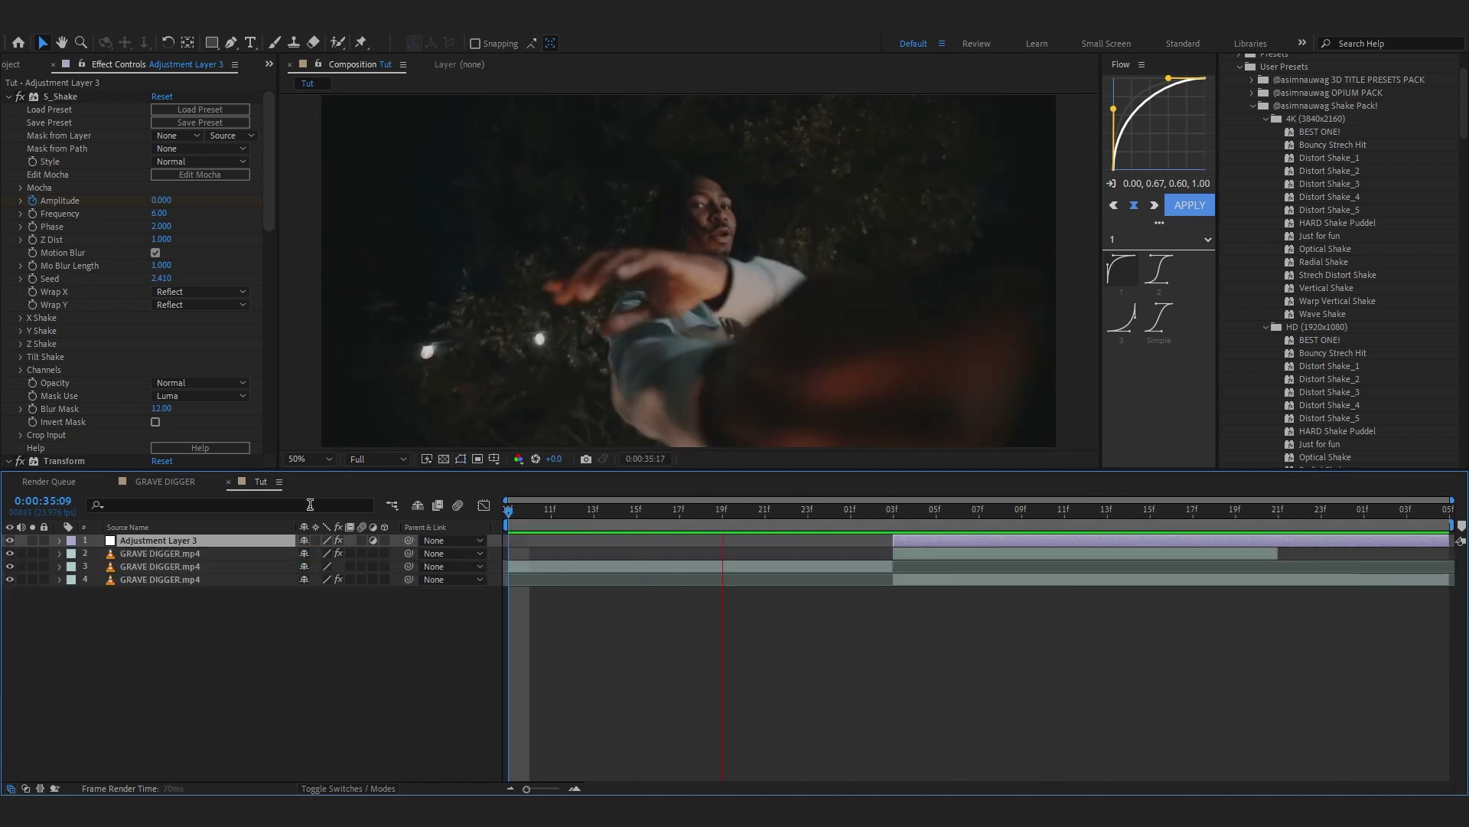